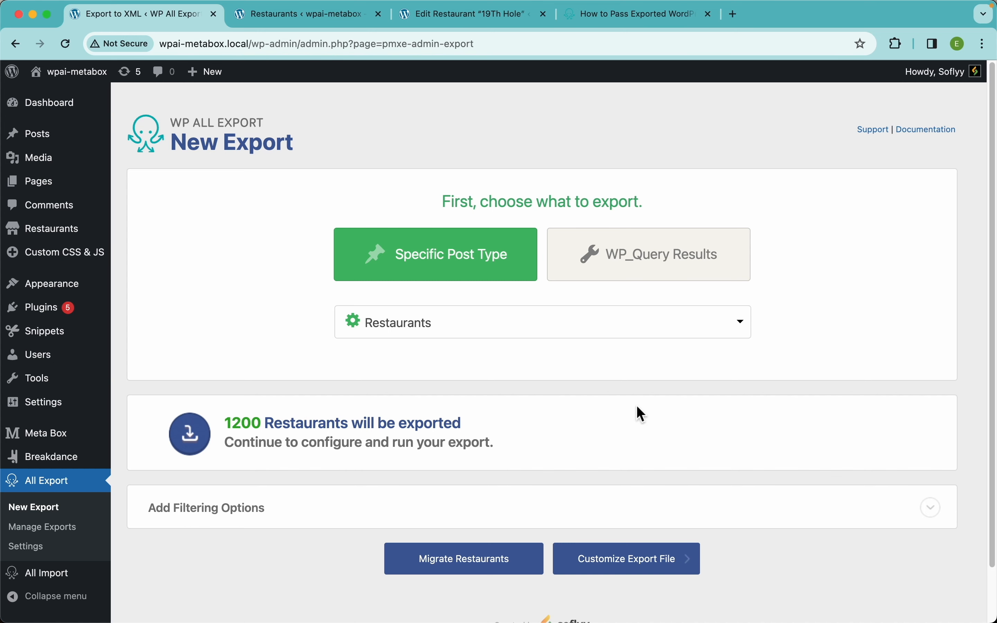
Proceed to customizing the Restaurants export file and compare its record preview with the 19Th Hole restaurant's edit page
{"action": "left_click", "coordinate": [680, 571]}
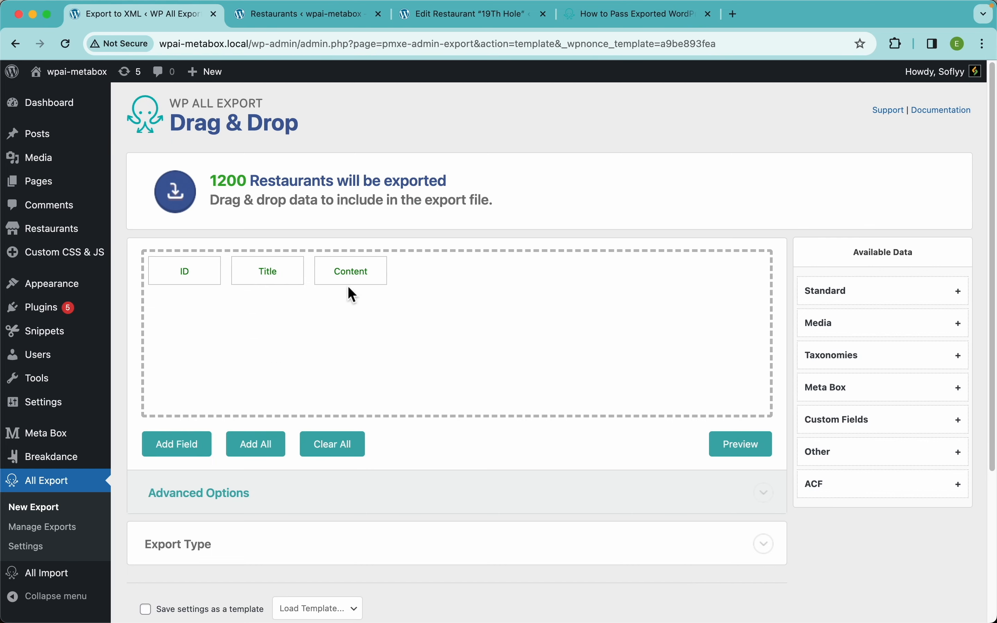
{"action": "left_click", "coordinate": [750, 450]}
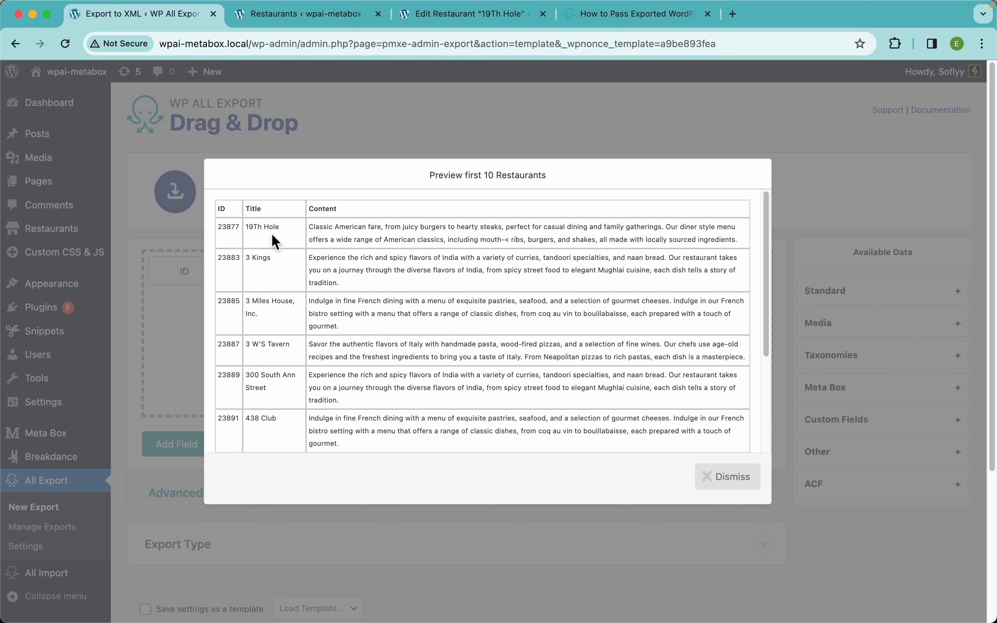
{"action": "left_click", "coordinate": [478, 22]}
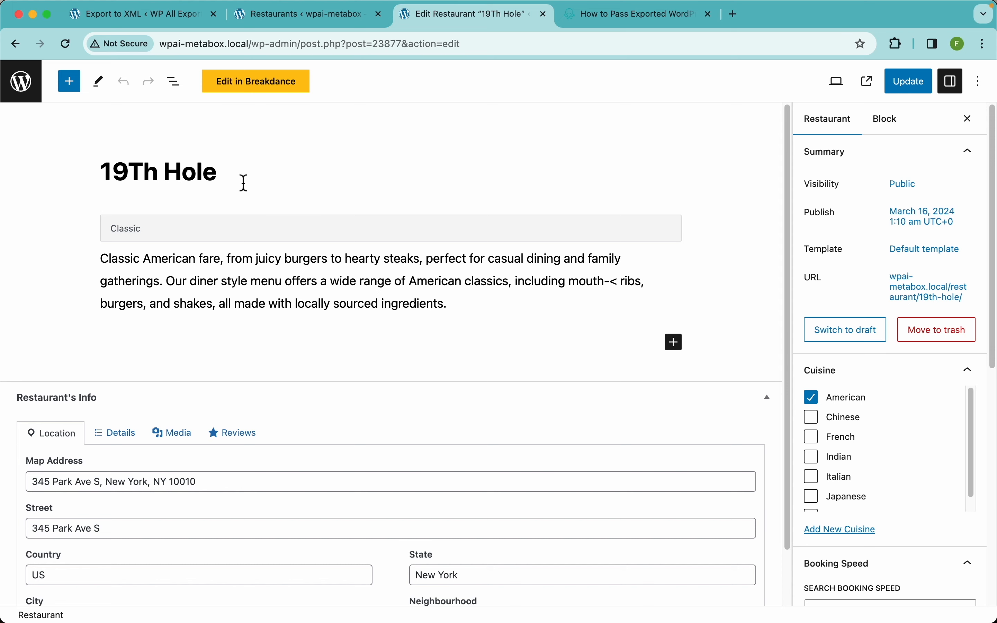
{"action": "scroll", "coordinate": [310, 439], "scroll_direction": "down", "scroll_amount": 2}
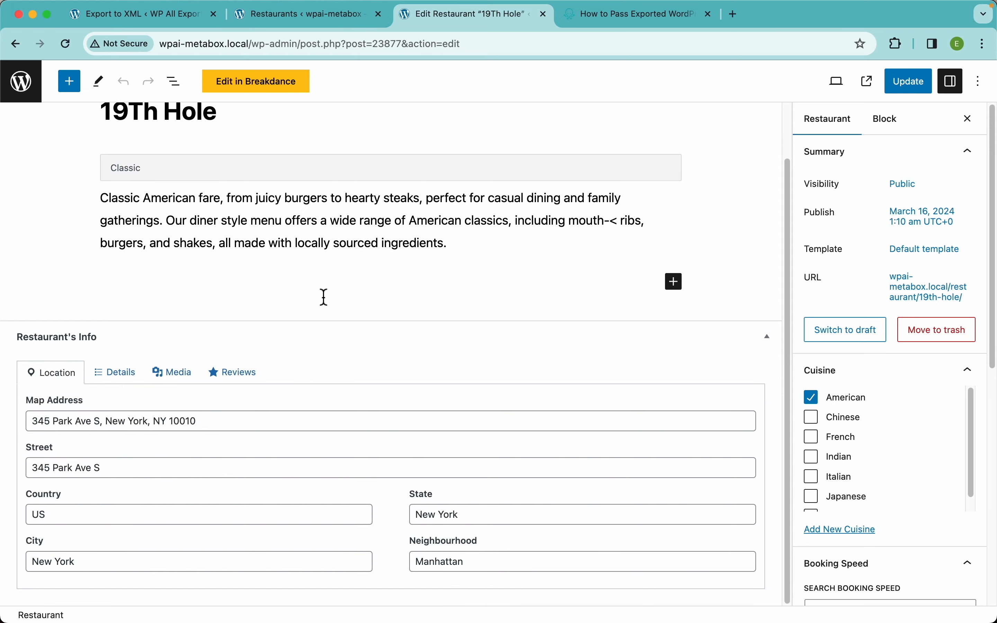
{"action": "scroll", "coordinate": [323, 297], "scroll_direction": "up", "scroll_amount": 2}
{"action": "left_click", "coordinate": [178, 15]}
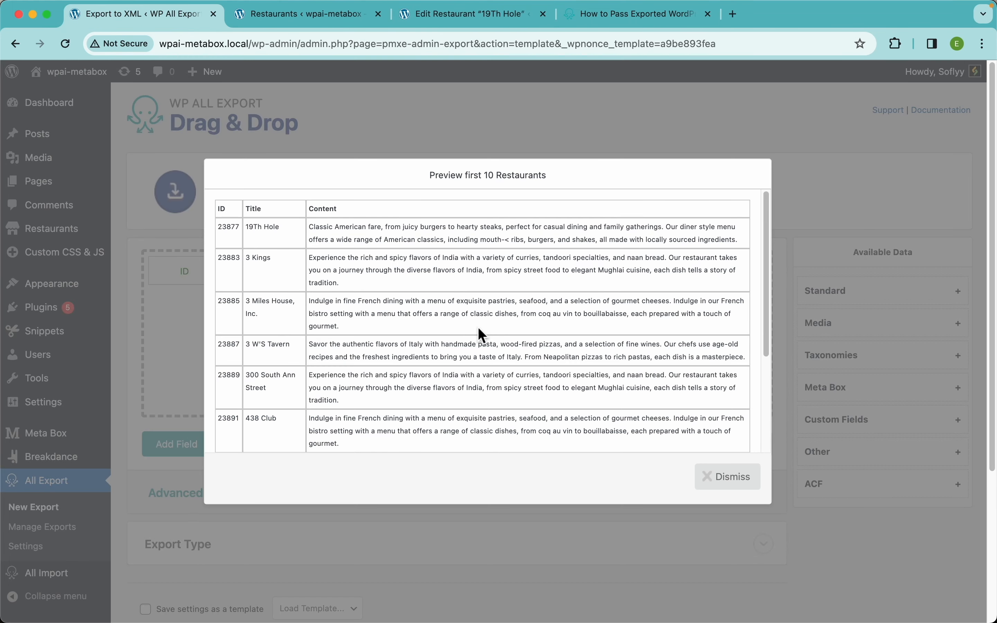
{"action": "left_click", "coordinate": [732, 479]}
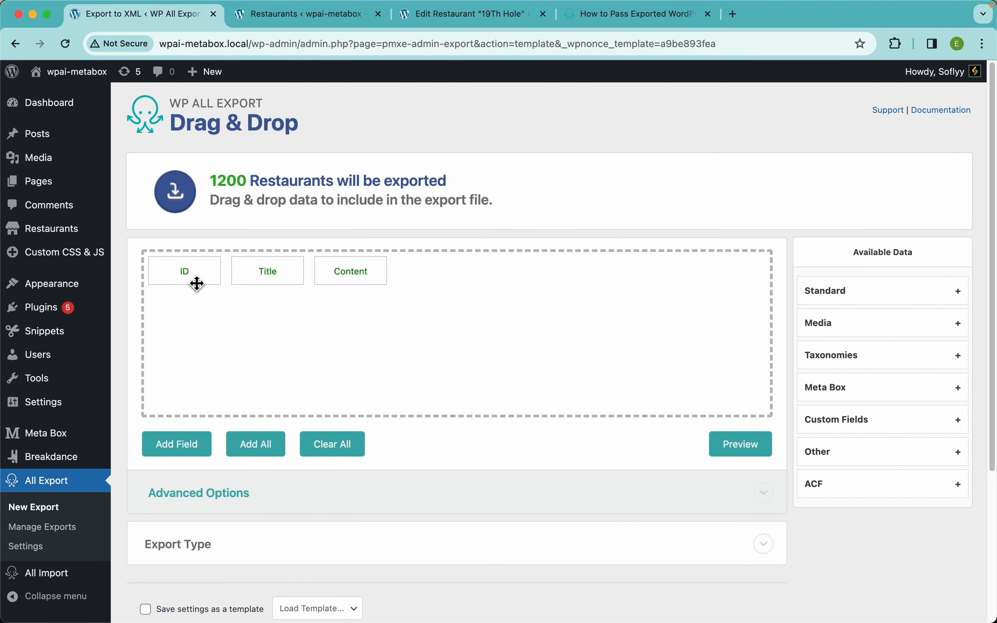
Remove the ID column from the export and expand the available Meta Box fields to look through them
{"action": "left_click_drag", "start_coordinate": [179, 271], "coordinate": [136, 202]}
{"action": "left_click", "coordinate": [844, 398]}
{"action": "scroll", "coordinate": [899, 394], "scroll_direction": "down", "scroll_amount": 3}
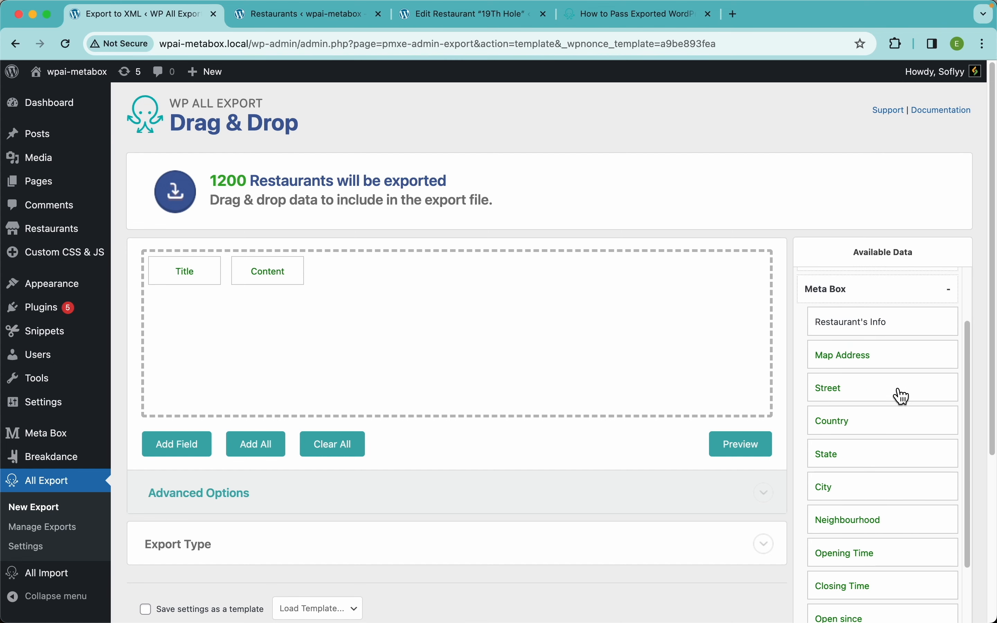
{"action": "scroll", "coordinate": [884, 449], "scroll_direction": "down", "scroll_amount": 8}
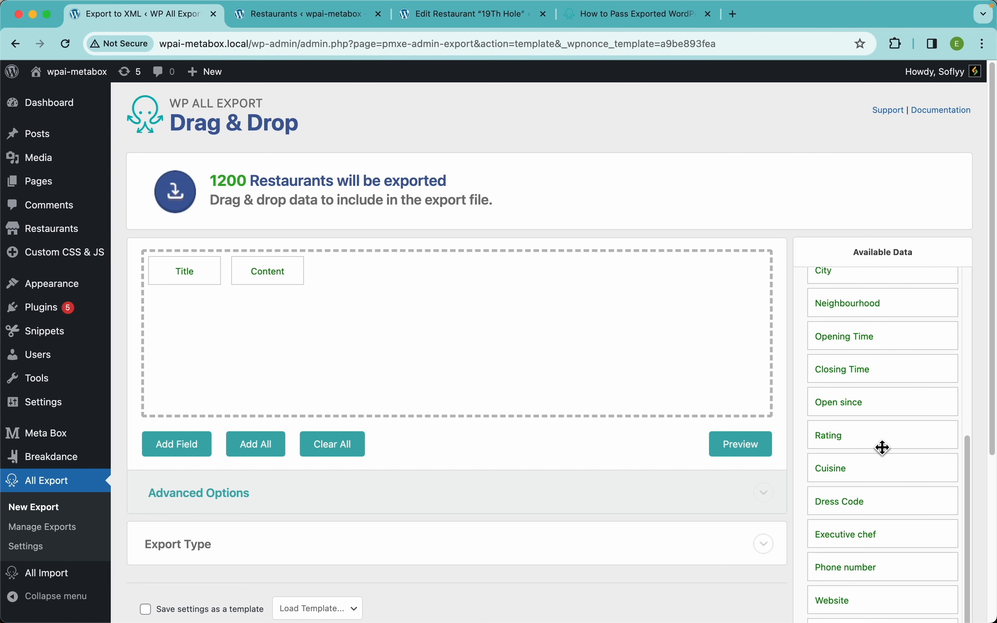
{"action": "scroll", "coordinate": [884, 448], "scroll_direction": "down", "scroll_amount": 2}
{"action": "scroll", "coordinate": [882, 448], "scroll_direction": "up", "scroll_amount": 6}
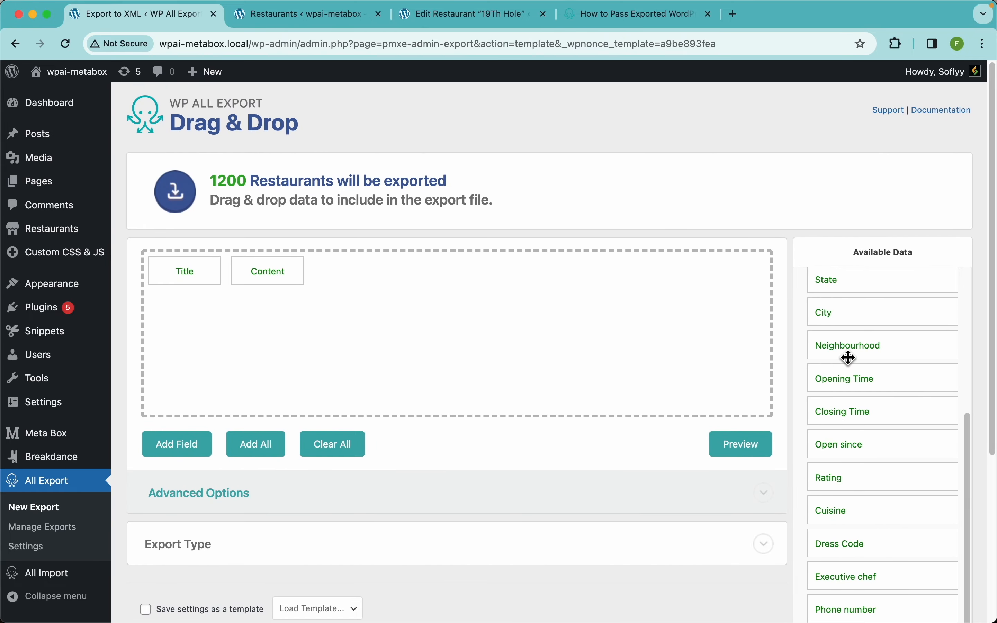
Examine the Location and Details fields of the 19Th Hole restaurant, including its time, date and dress code inputs
{"action": "left_click", "coordinate": [311, 24]}
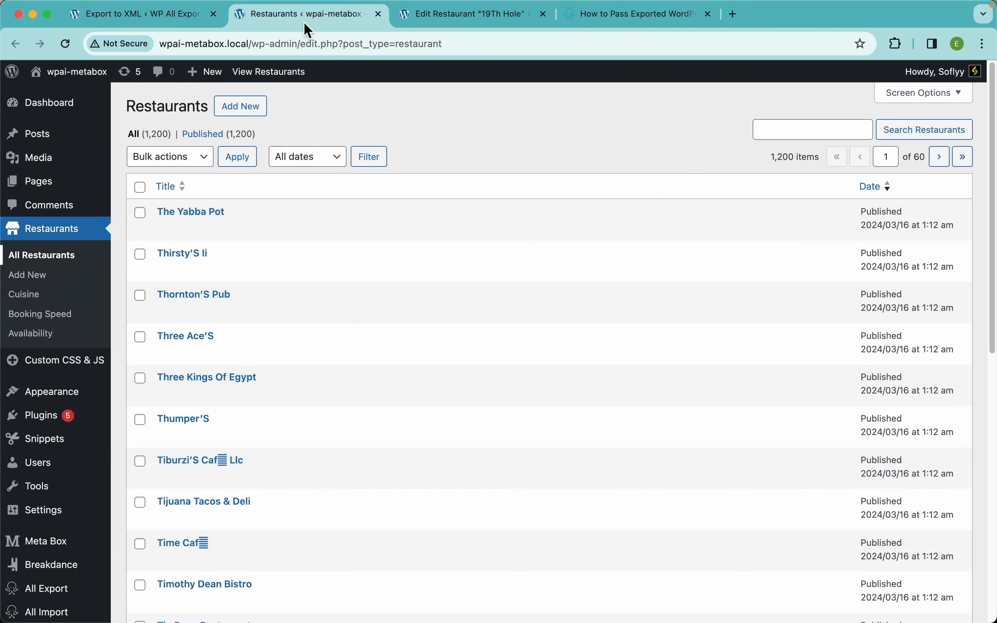
{"action": "left_click_drag", "start_coordinate": [442, 26], "coordinate": [312, 24]}
{"action": "scroll", "coordinate": [193, 336], "scroll_direction": "down", "scroll_amount": 2}
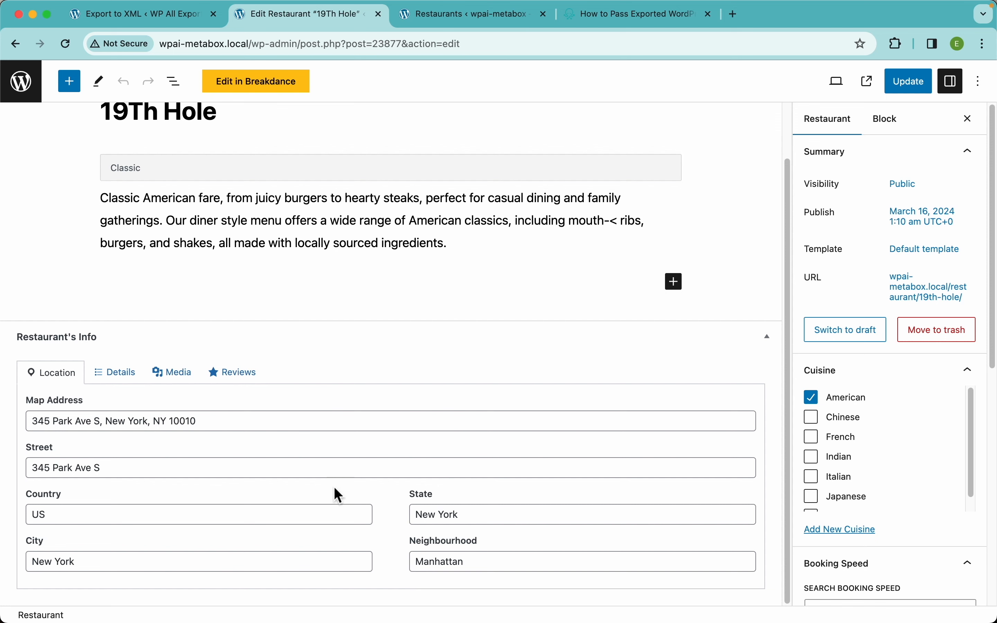
{"action": "left_click", "coordinate": [104, 377]}
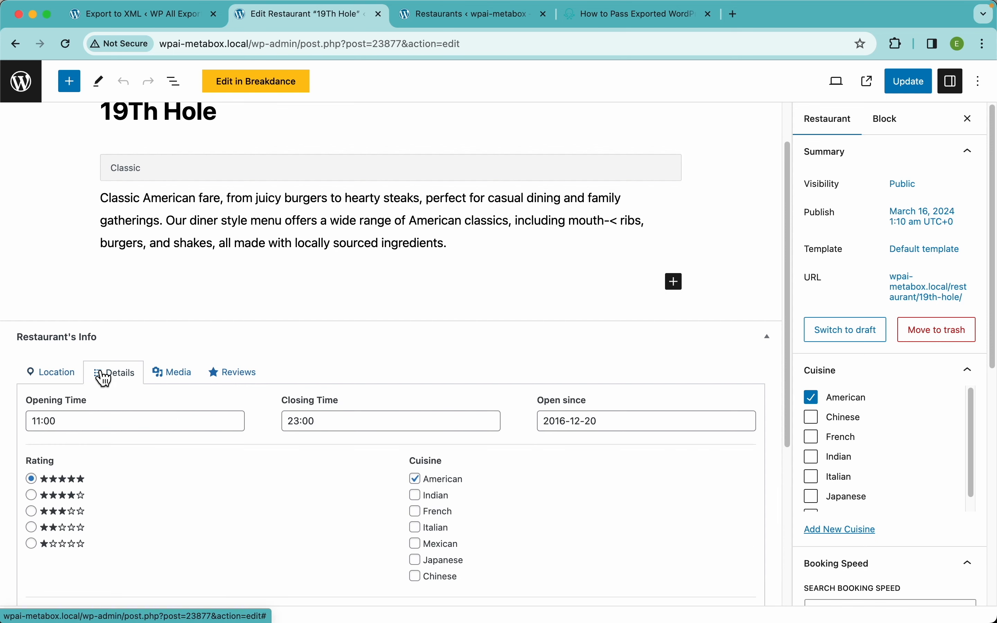
{"action": "left_click", "coordinate": [173, 422]}
{"action": "left_click", "coordinate": [367, 421]}
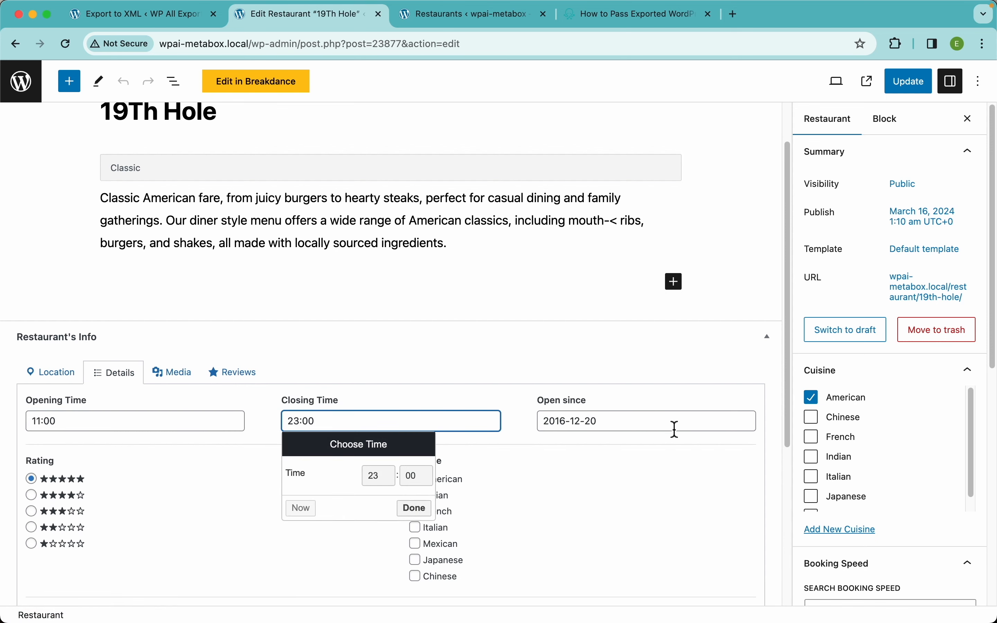
{"action": "left_click", "coordinate": [699, 428]}
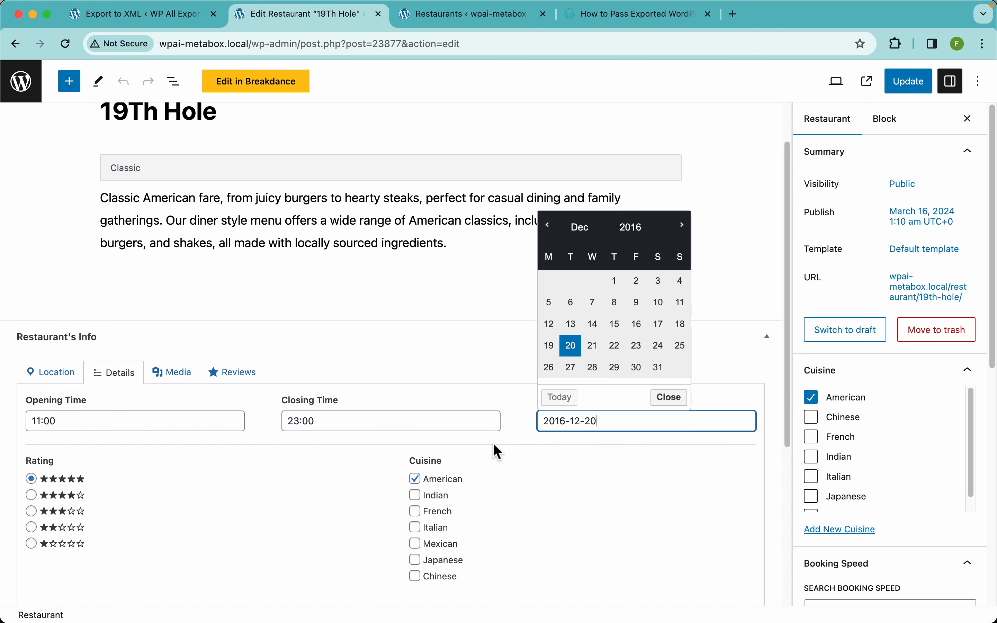
{"action": "left_click", "coordinate": [109, 467]}
{"action": "scroll", "coordinate": [414, 502], "scroll_direction": "down", "scroll_amount": 6}
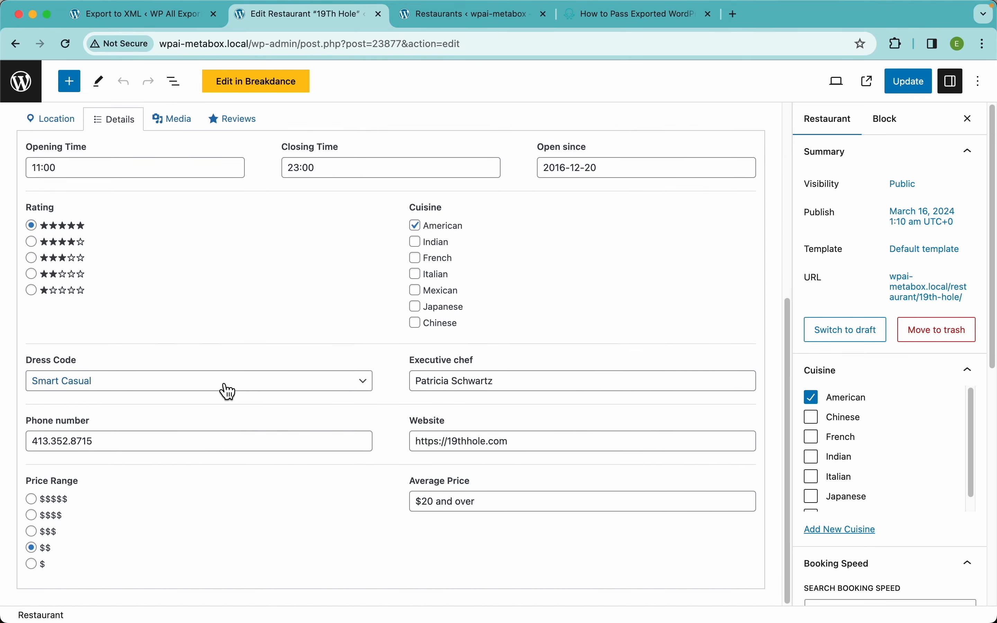
{"action": "left_click", "coordinate": [227, 392]}
{"action": "left_click", "coordinate": [210, 527]}
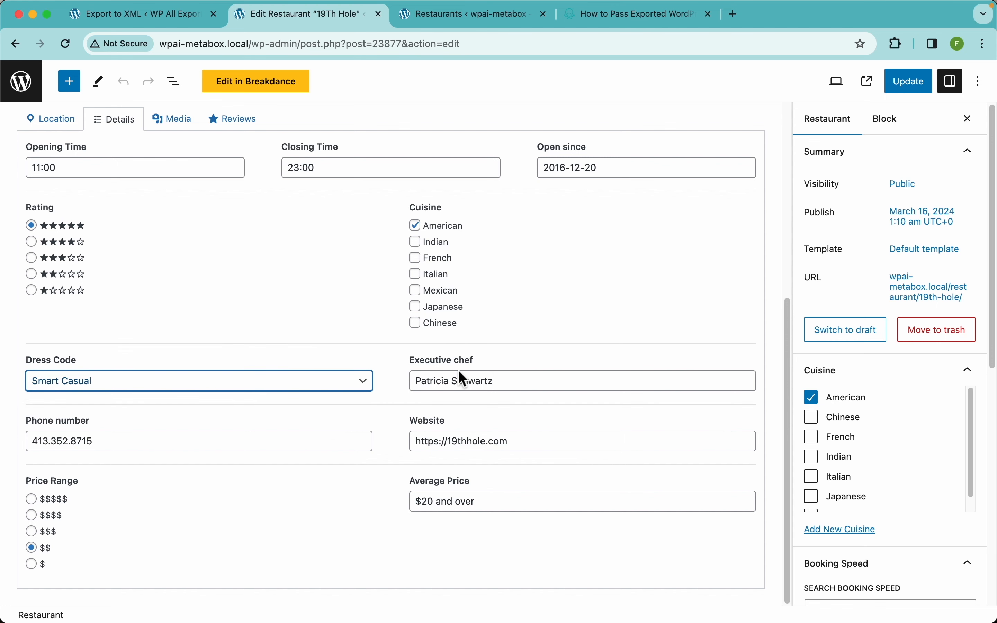
Examine the 19Th Hole restaurant's gallery images and customer review entries
{"action": "scroll", "coordinate": [334, 251], "scroll_direction": "up", "scroll_amount": 3}
{"action": "left_click", "coordinate": [172, 225]}
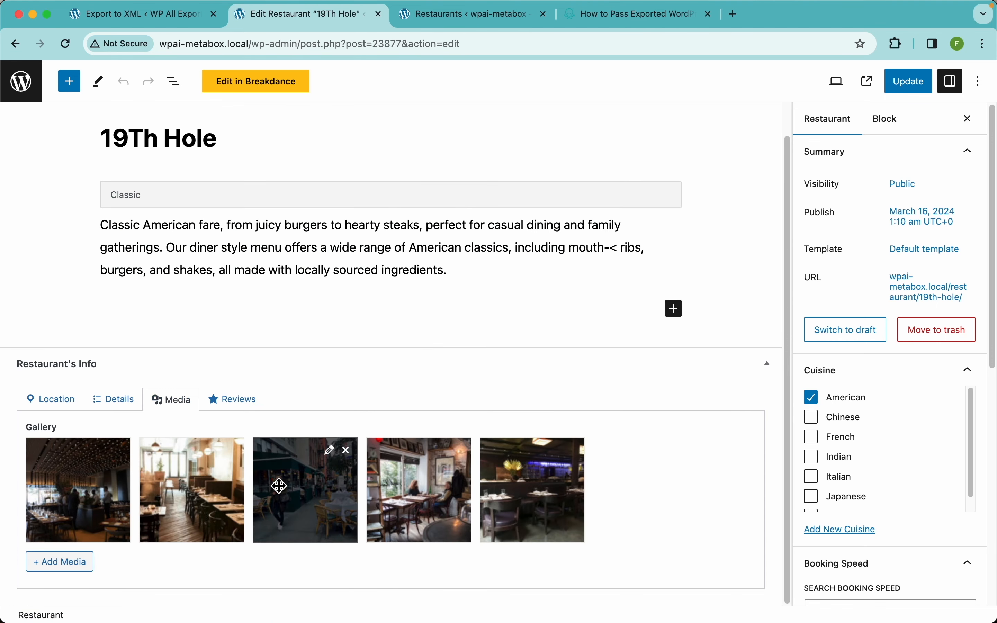
{"action": "left_click", "coordinate": [233, 399]}
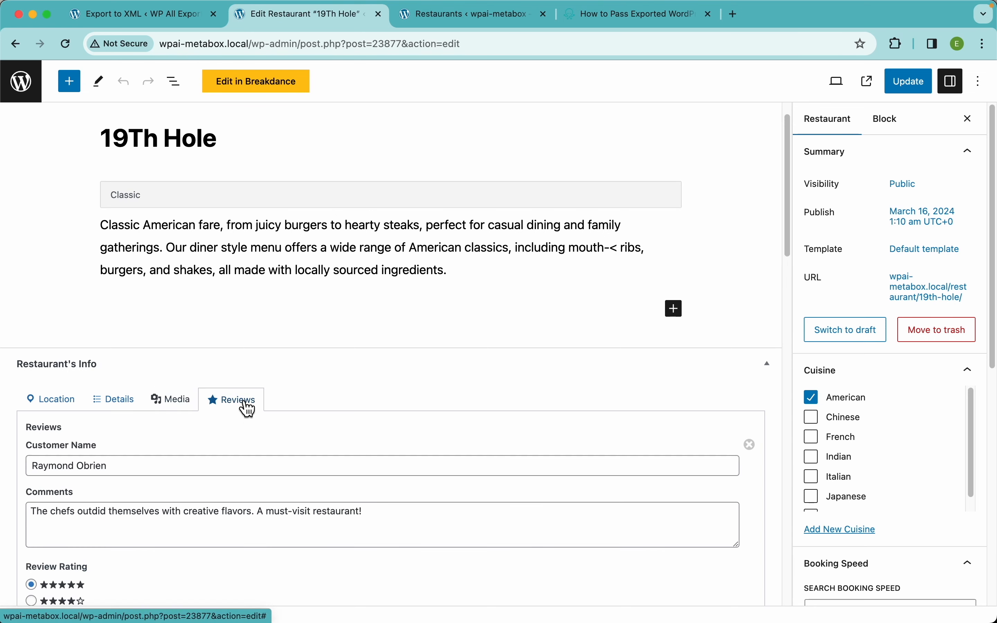
{"action": "scroll", "coordinate": [349, 406], "scroll_direction": "down", "scroll_amount": 3}
{"action": "scroll", "coordinate": [277, 386], "scroll_direction": "down", "scroll_amount": 8}
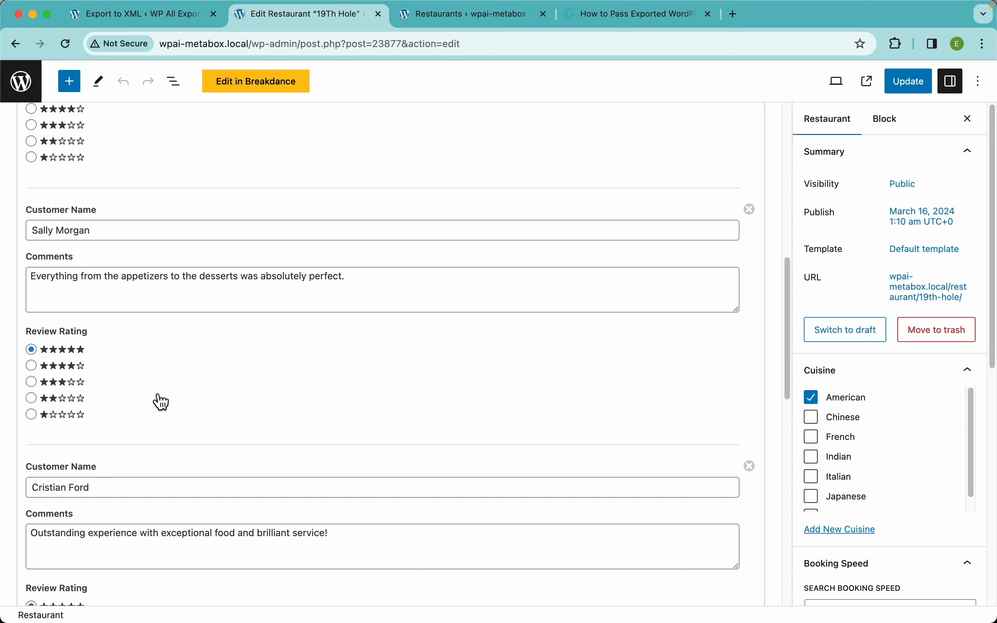
{"action": "scroll", "coordinate": [152, 407], "scroll_direction": "down", "scroll_amount": 10}
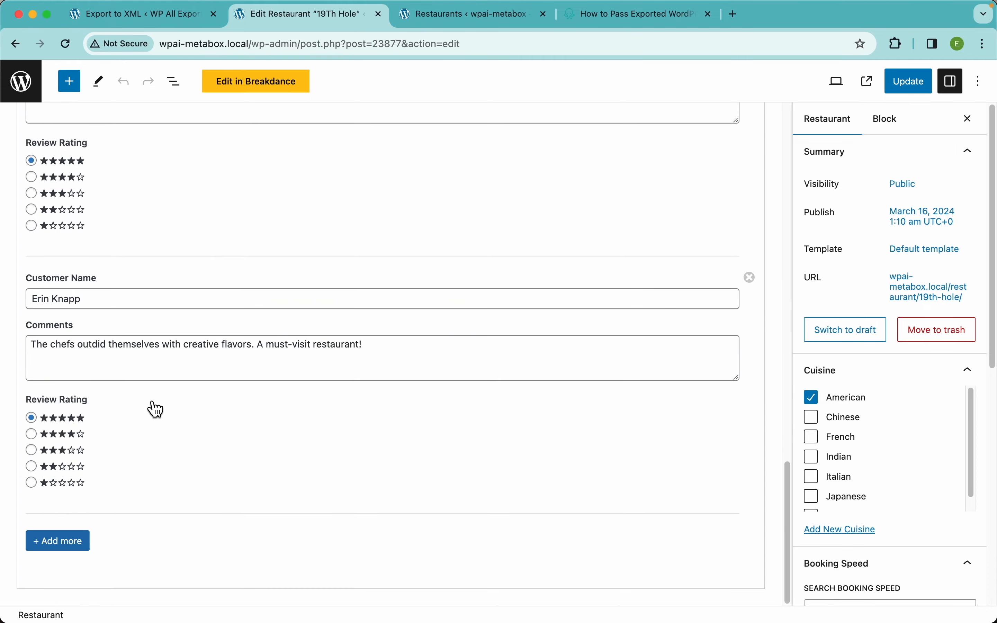
{"action": "scroll", "coordinate": [246, 354], "scroll_direction": "up", "scroll_amount": 20}
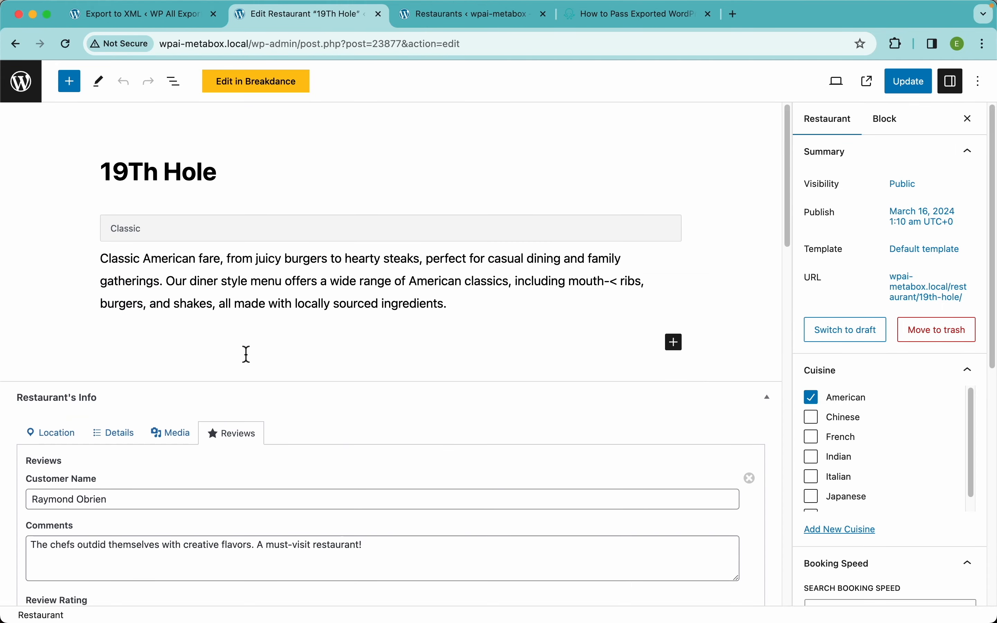
Return to the export setup, add the Map Address field as an export column and preview the records
{"action": "left_click", "coordinate": [152, 17]}
{"action": "scroll", "coordinate": [841, 350], "scroll_direction": "up", "scroll_amount": 5}
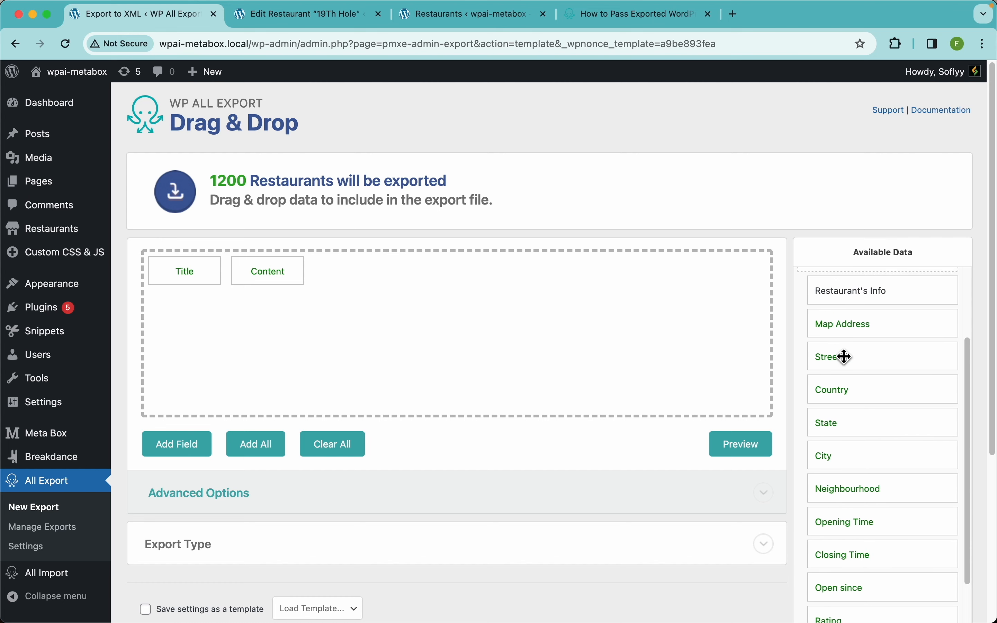
{"action": "left_click_drag", "start_coordinate": [857, 338], "coordinate": [407, 313]}
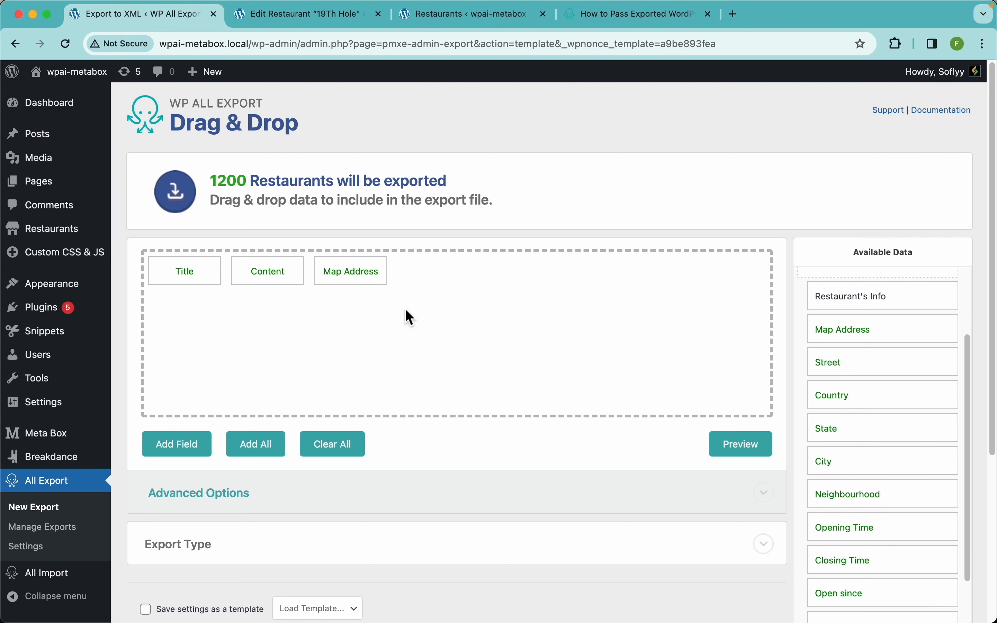
{"action": "left_click", "coordinate": [734, 443]}
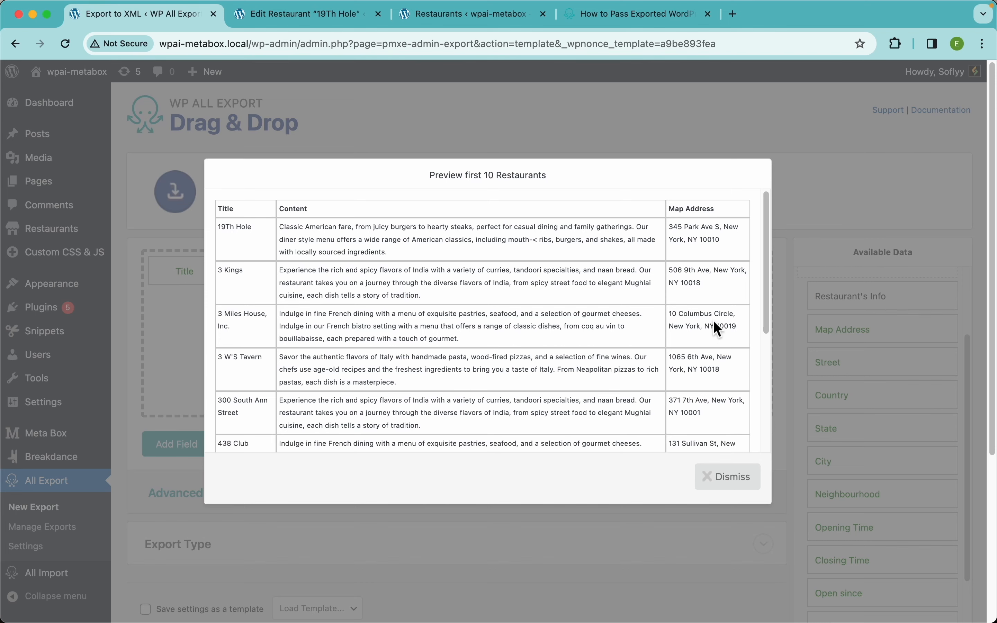
{"action": "left_click", "coordinate": [724, 481]}
Remove the Map Address column from the export
{"action": "left_click_drag", "start_coordinate": [839, 368], "coordinate": [901, 365]}
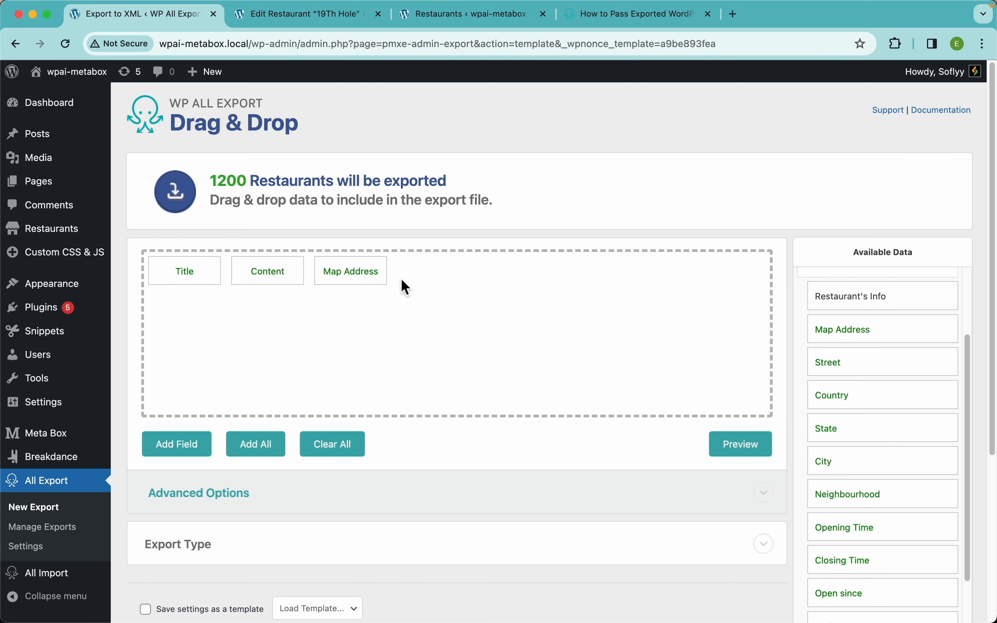
{"action": "left_click_drag", "start_coordinate": [356, 274], "coordinate": [918, 308]}
Add the whole Restaurant's Info group of Meta Box fields to the export columns at once
{"action": "scroll", "coordinate": [902, 387], "scroll_direction": "down", "scroll_amount": 3}
{"action": "scroll", "coordinate": [902, 387], "scroll_direction": "down", "scroll_amount": 4}
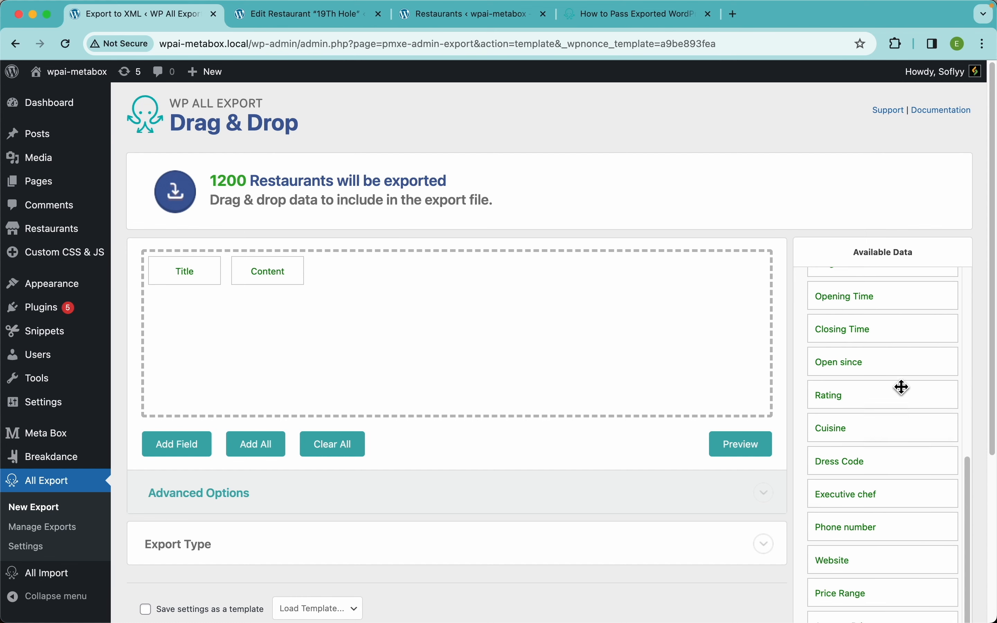
{"action": "scroll", "coordinate": [902, 387], "scroll_direction": "up", "scroll_amount": 6}
{"action": "scroll", "coordinate": [874, 351], "scroll_direction": "up", "scroll_amount": 3}
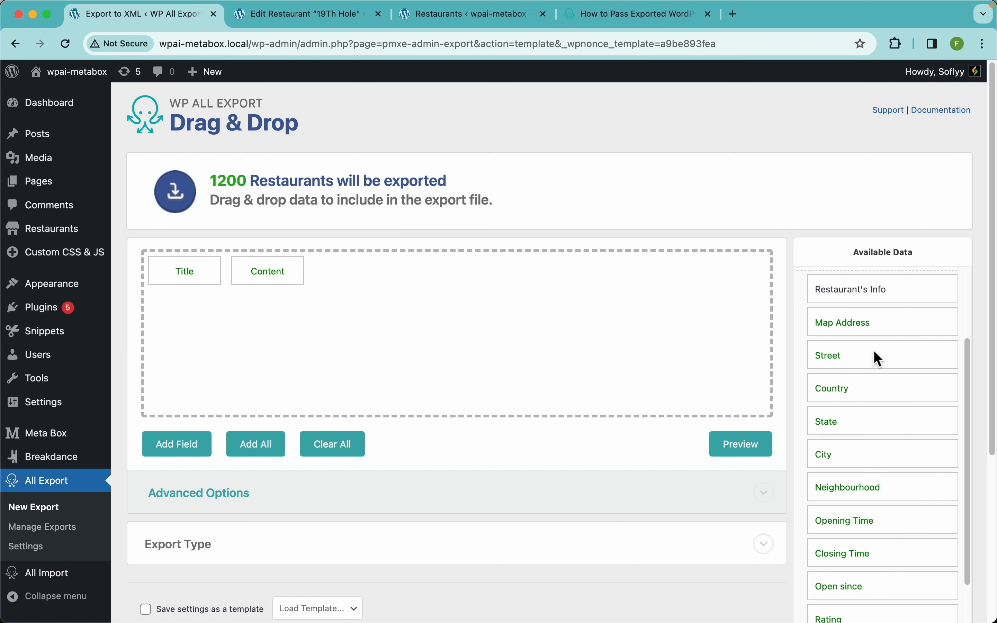
{"action": "scroll", "coordinate": [865, 371], "scroll_direction": "up", "scroll_amount": 5}
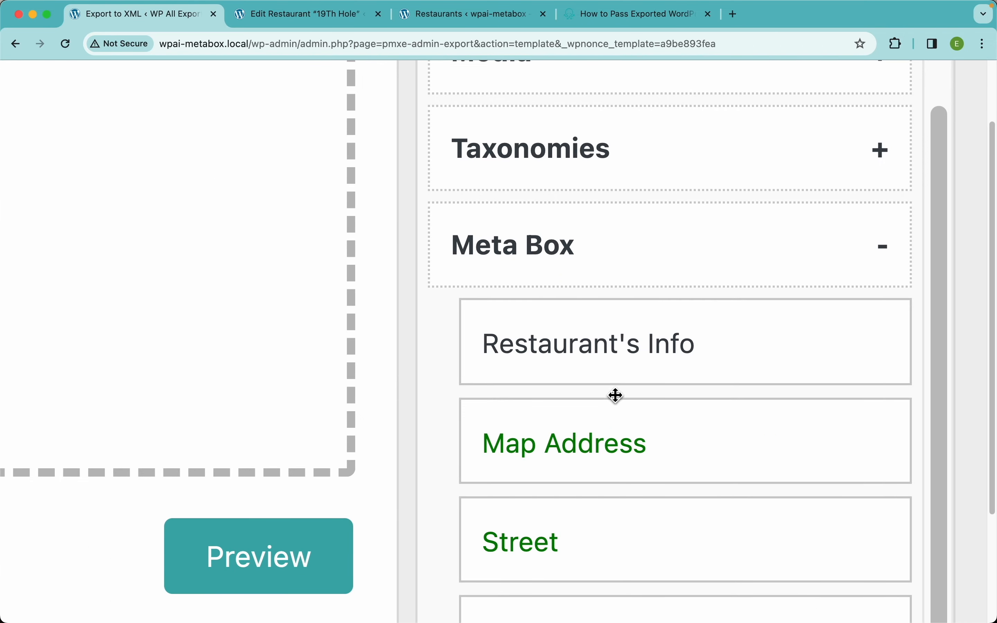
{"action": "scroll", "coordinate": [614, 421], "scroll_direction": "down", "scroll_amount": 5}
{"action": "left_click_drag", "start_coordinate": [847, 365], "coordinate": [518, 307]}
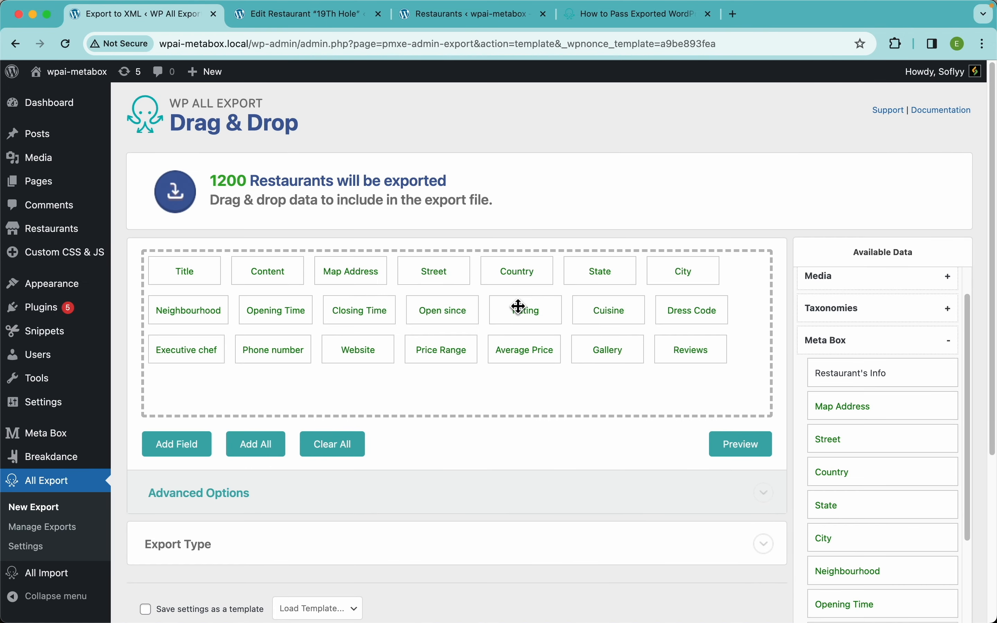
Preview the first 10 restaurants and examine all the Meta Box columns, including the gallery and reviews
{"action": "left_click", "coordinate": [742, 448]}
{"action": "scroll", "coordinate": [600, 321], "scroll_direction": "right", "scroll_amount": 15}
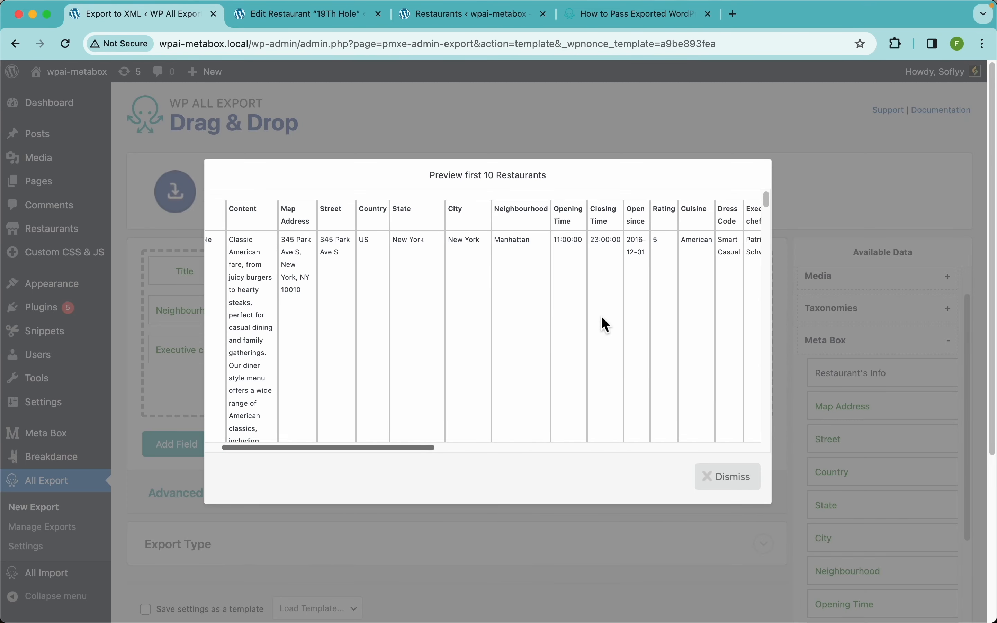
{"action": "scroll", "coordinate": [601, 316], "scroll_direction": "right", "scroll_amount": 3}
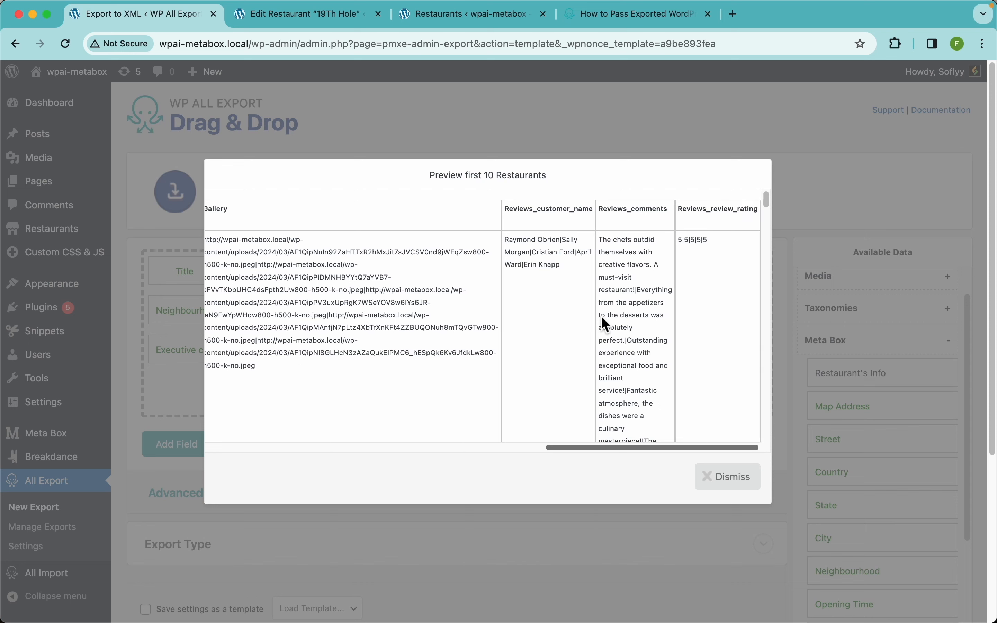
{"action": "scroll", "coordinate": [602, 315], "scroll_direction": "left", "scroll_amount": 15}
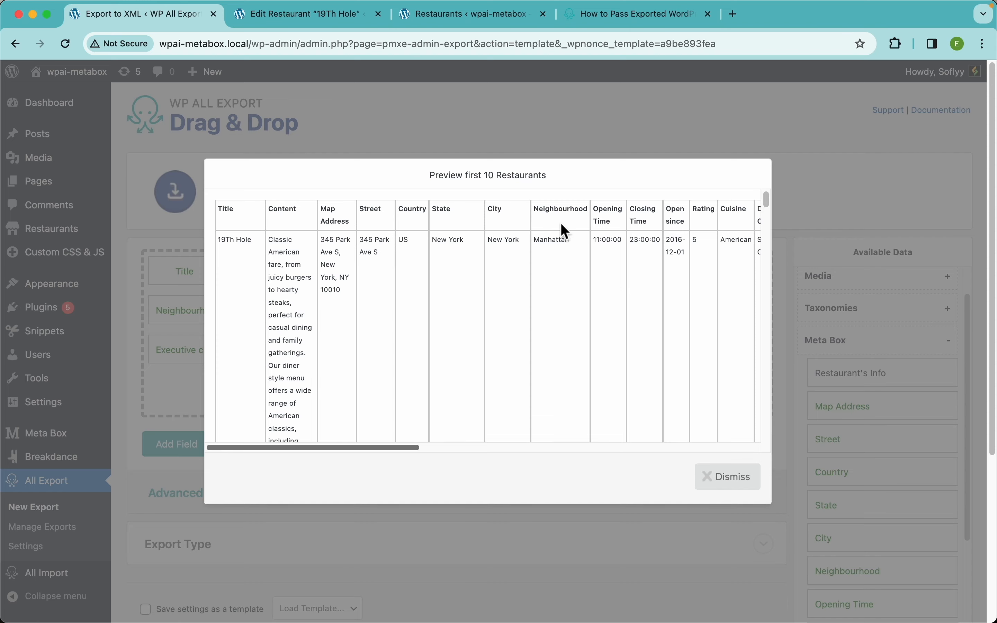
{"action": "left_click", "coordinate": [576, 116]}
Examine the Map Address column's export options, including its field choice, PHP function and custom export field, and leave them unchanged
{"action": "left_click", "coordinate": [370, 273]}
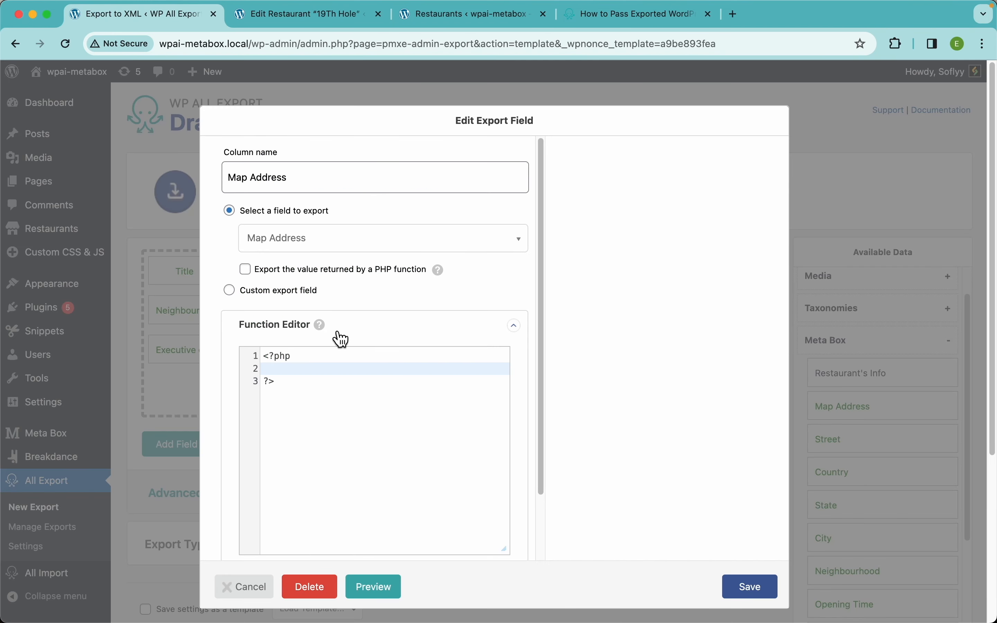
{"action": "left_click", "coordinate": [276, 178]}
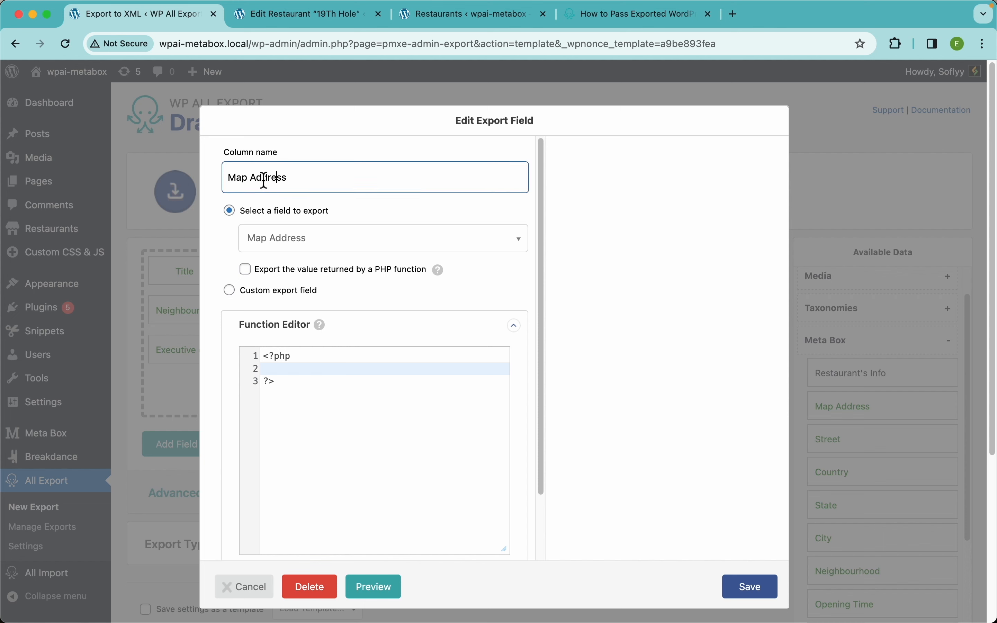
{"action": "left_click", "coordinate": [326, 249]}
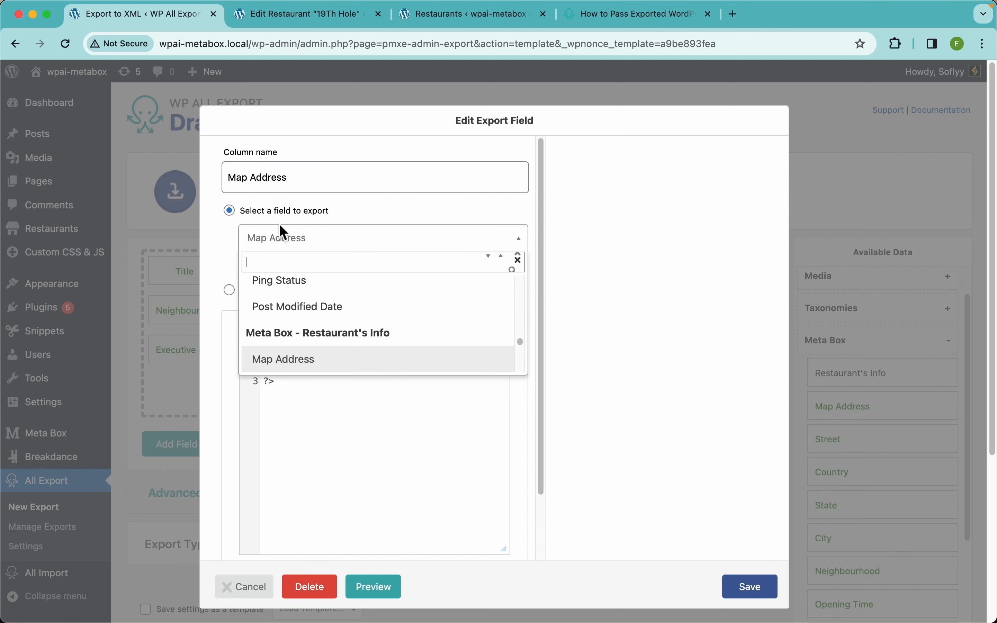
{"action": "left_click", "coordinate": [394, 214]}
{"action": "left_click", "coordinate": [346, 271]}
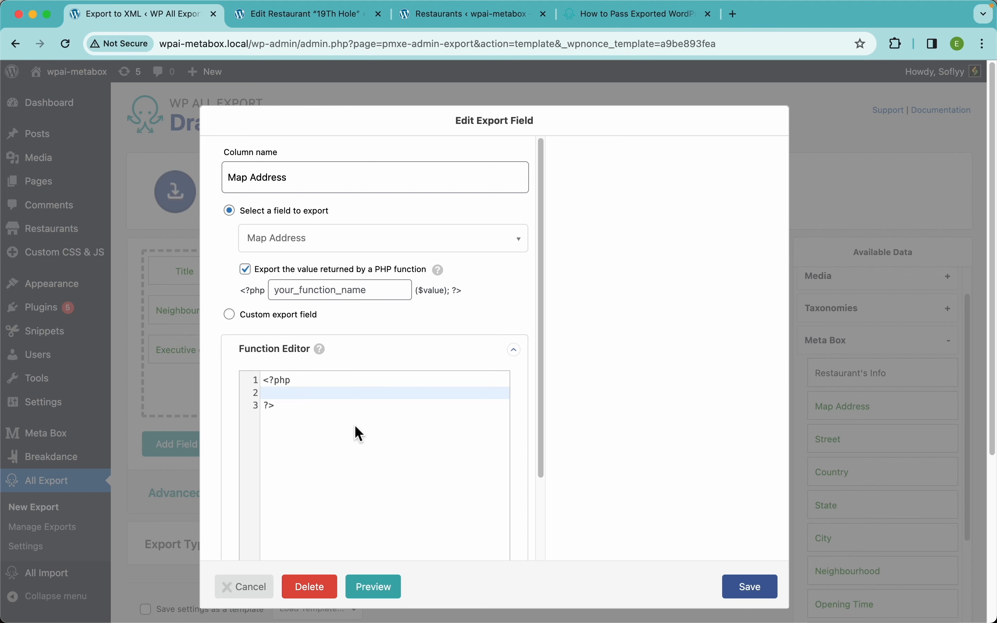
{"action": "left_click", "coordinate": [283, 317]}
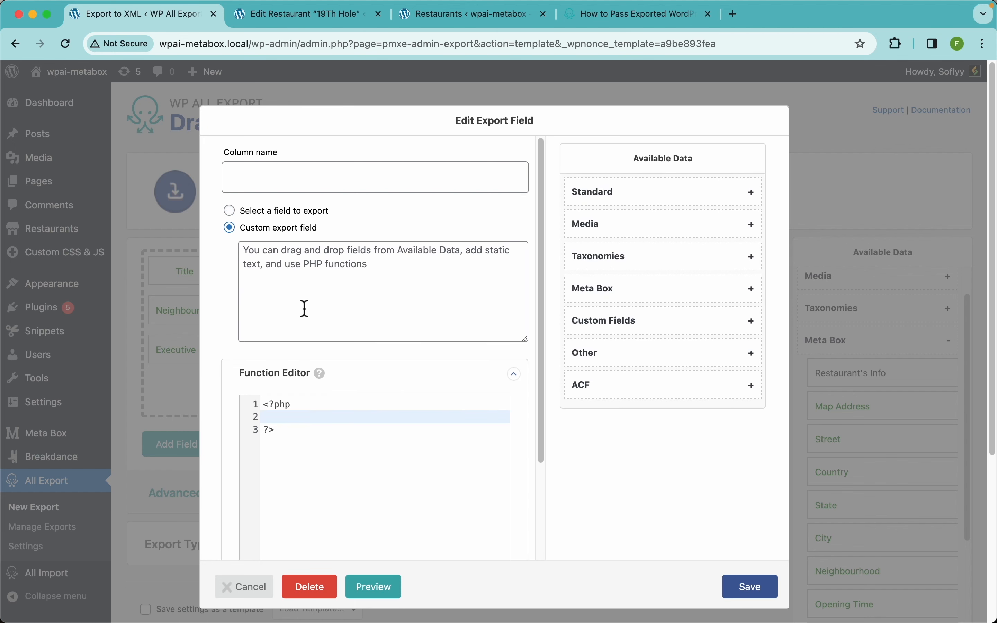
{"action": "left_click", "coordinate": [285, 212]}
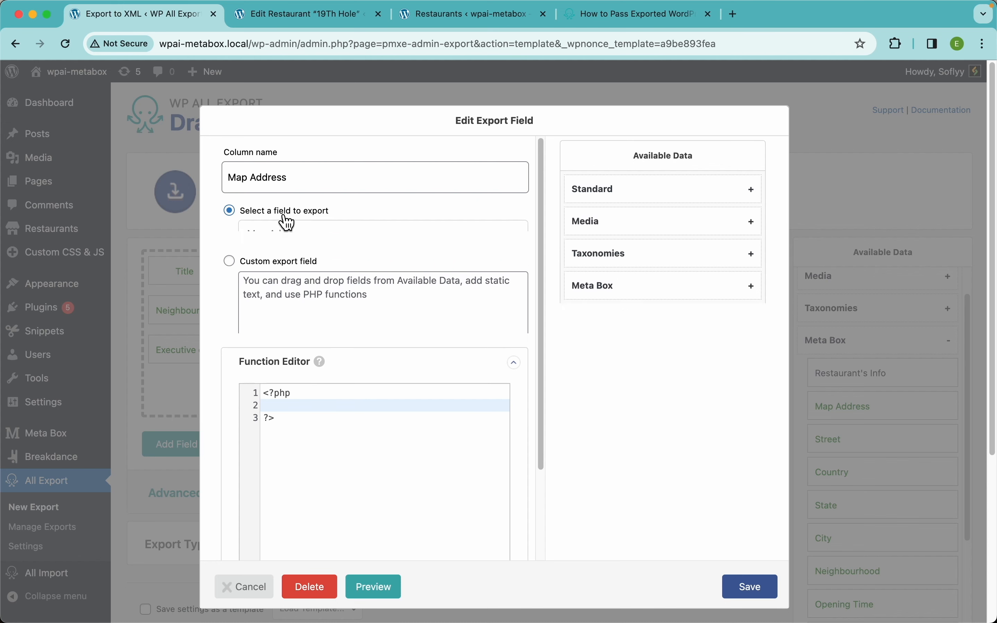
{"action": "left_click", "coordinate": [330, 272]}
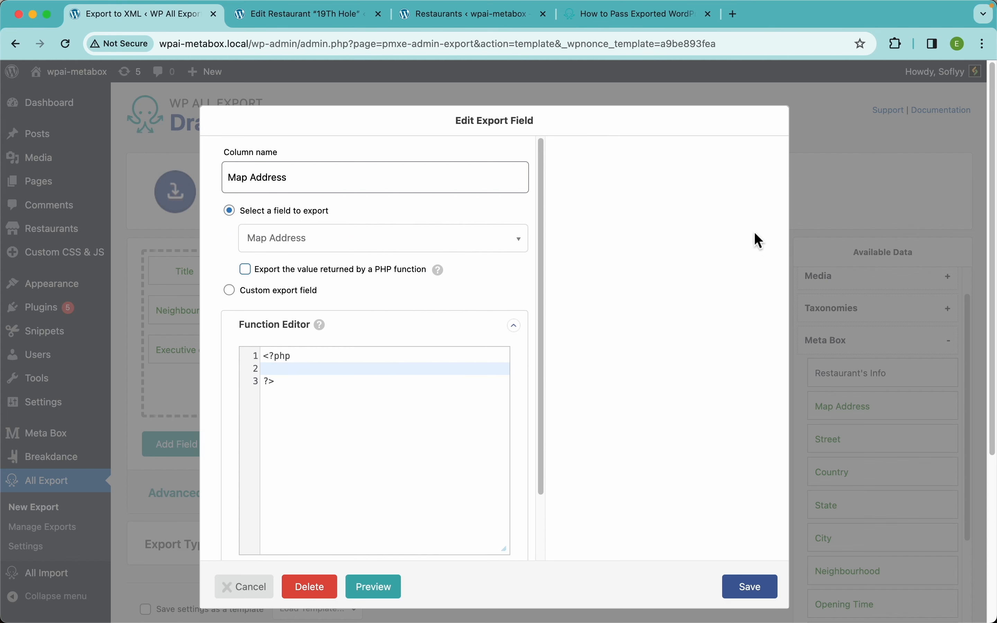
{"action": "left_click", "coordinate": [851, 200]}
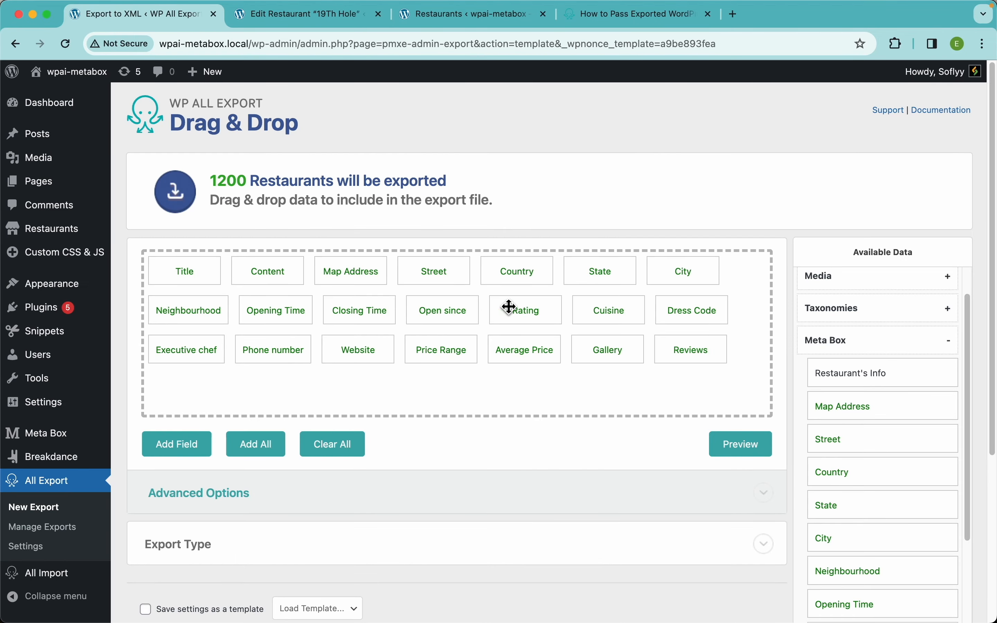
Check the Opening Time column's date format option and preview how the opening and closing times are exported
{"action": "left_click", "coordinate": [290, 317]}
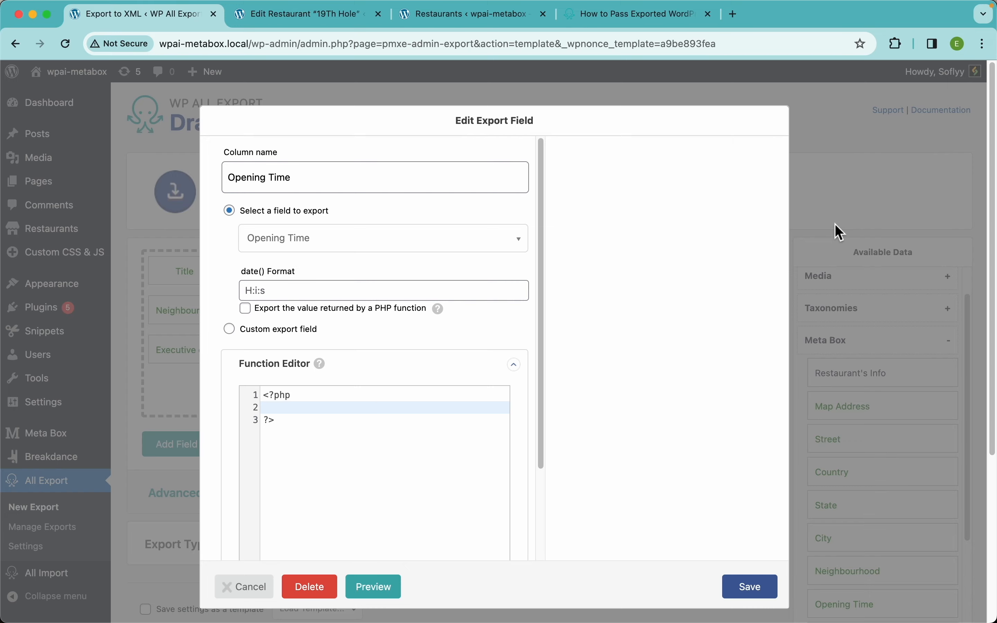
{"action": "left_click", "coordinate": [826, 215]}
{"action": "left_click", "coordinate": [753, 447]}
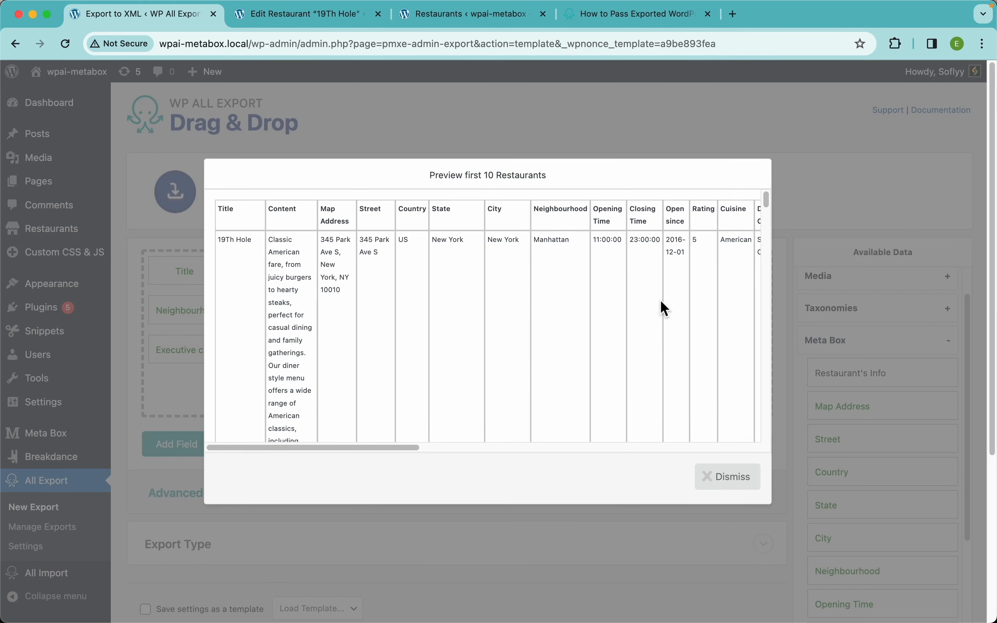
{"action": "scroll", "coordinate": [664, 307], "scroll_direction": "right", "scroll_amount": 5}
{"action": "scroll", "coordinate": [445, 252], "scroll_direction": "up", "scroll_amount": 5}
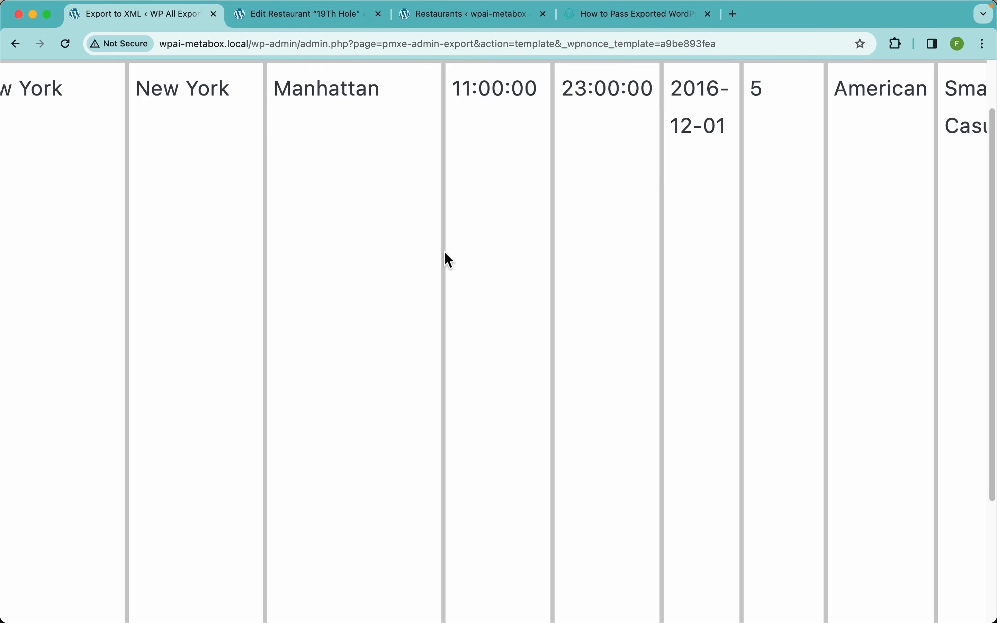
{"action": "scroll", "coordinate": [445, 252], "scroll_direction": "up", "scroll_amount": 4}
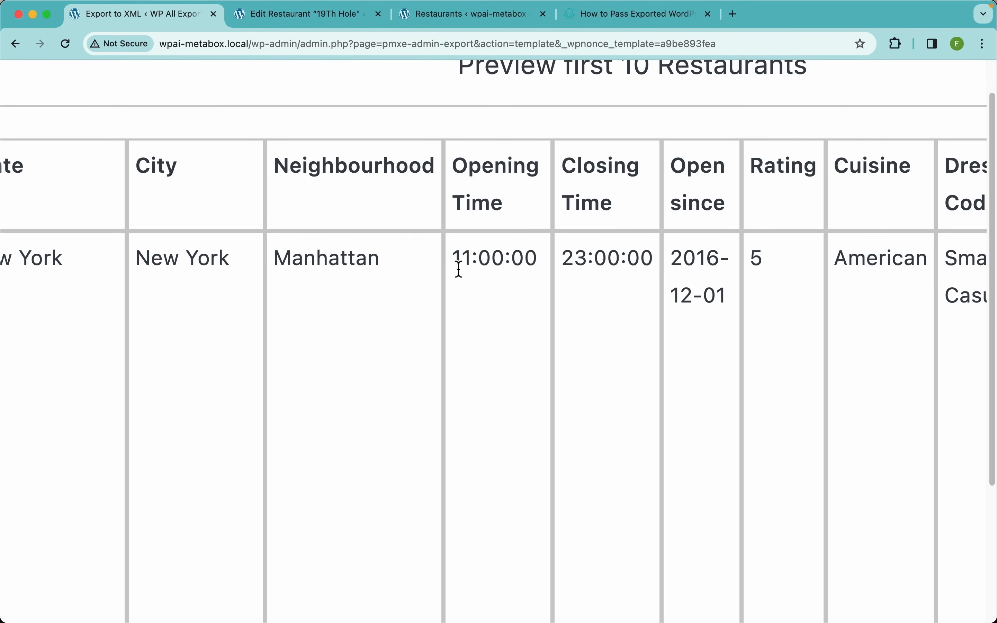
{"action": "scroll", "coordinate": [459, 269], "scroll_direction": "down", "scroll_amount": 5}
{"action": "left_click", "coordinate": [474, 143]}
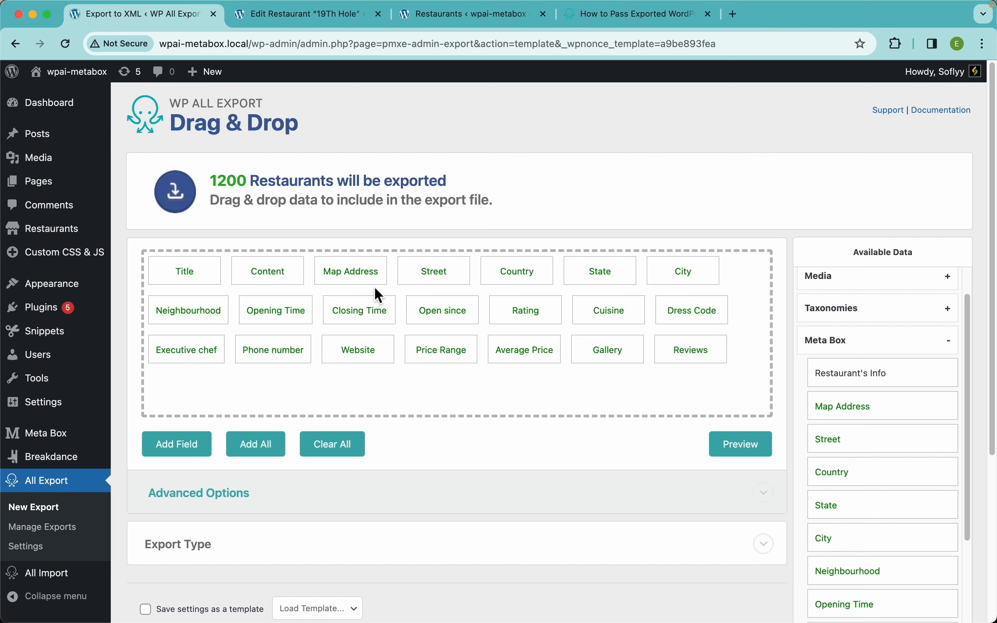
Set the Opening Time column's date format to "g A" and check the column in the preview
{"action": "left_click", "coordinate": [277, 315]}
{"action": "left_click", "coordinate": [281, 291]}
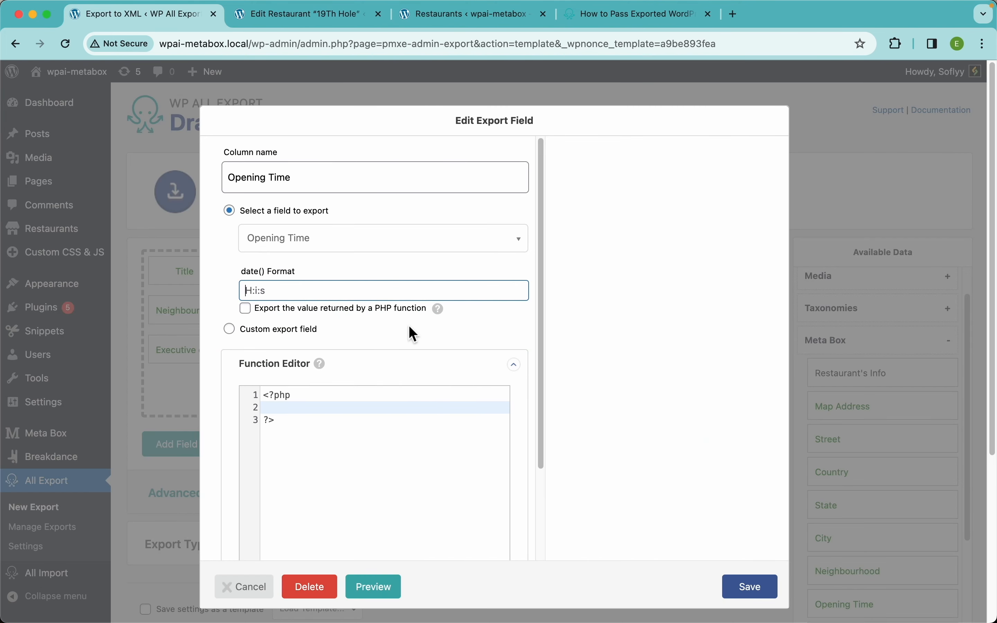
{"action": "type", "text": "g A"}
{"action": "left_click", "coordinate": [755, 586]}
{"action": "left_click", "coordinate": [726, 446]}
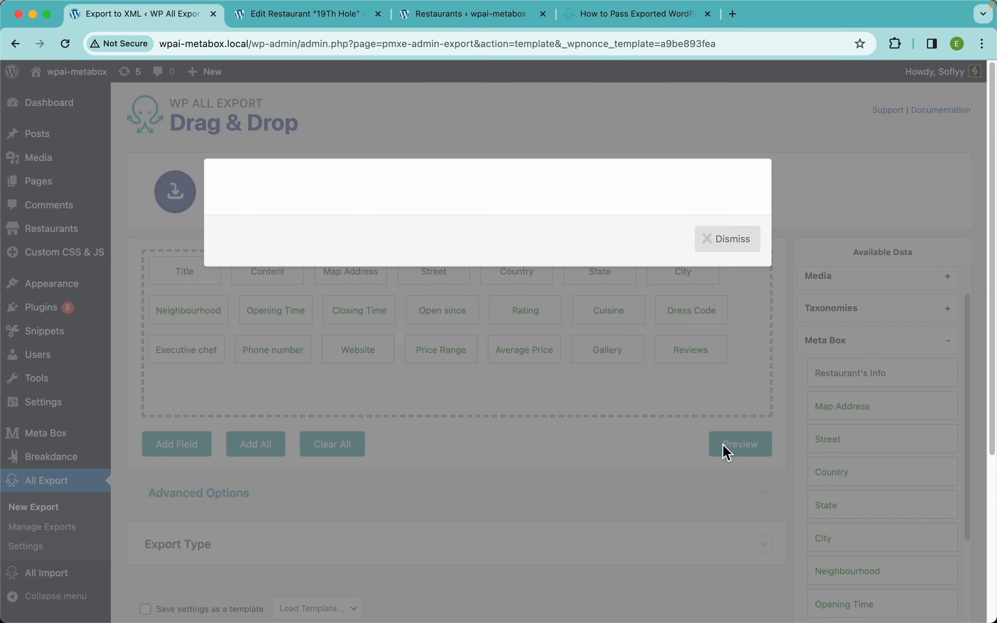
{"action": "scroll", "coordinate": [583, 298], "scroll_direction": "right", "scroll_amount": 5}
{"action": "scroll", "coordinate": [469, 246], "scroll_direction": "up", "scroll_amount": 5, "text": "ctrl"}
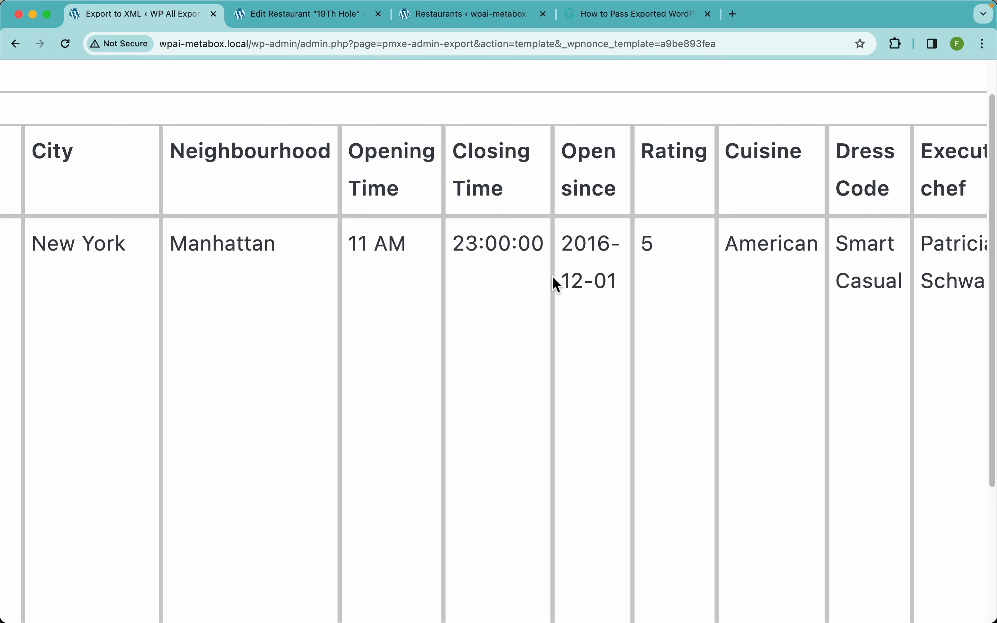
{"action": "scroll", "coordinate": [552, 277], "scroll_direction": "down", "scroll_amount": 5, "text": "ctrl"}
{"action": "left_click", "coordinate": [510, 130]}
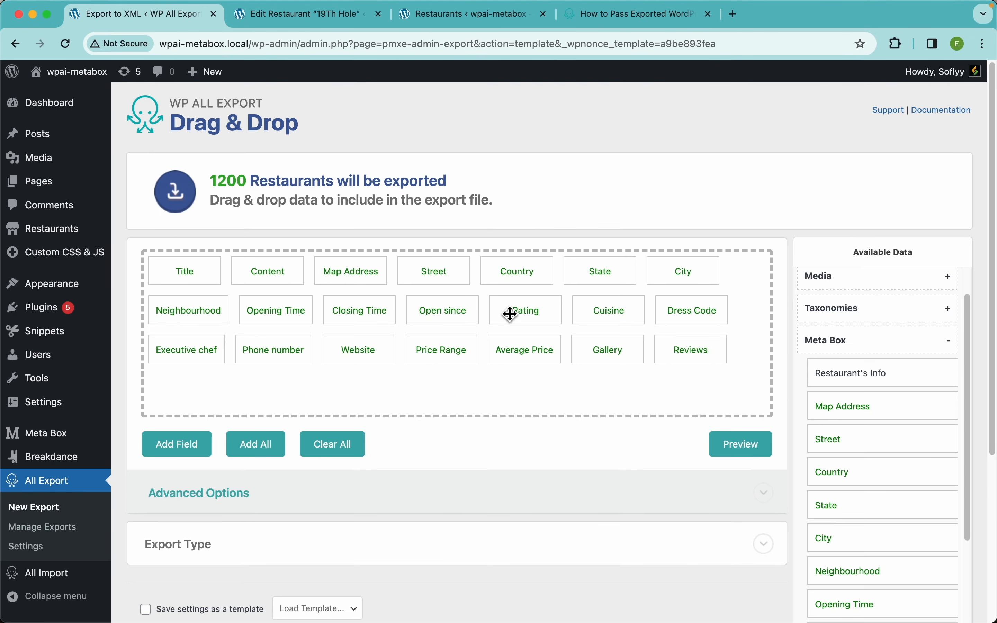
Set the Open since column's date format to "D, F j Y" and check the column in the preview
{"action": "left_click", "coordinate": [450, 312]}
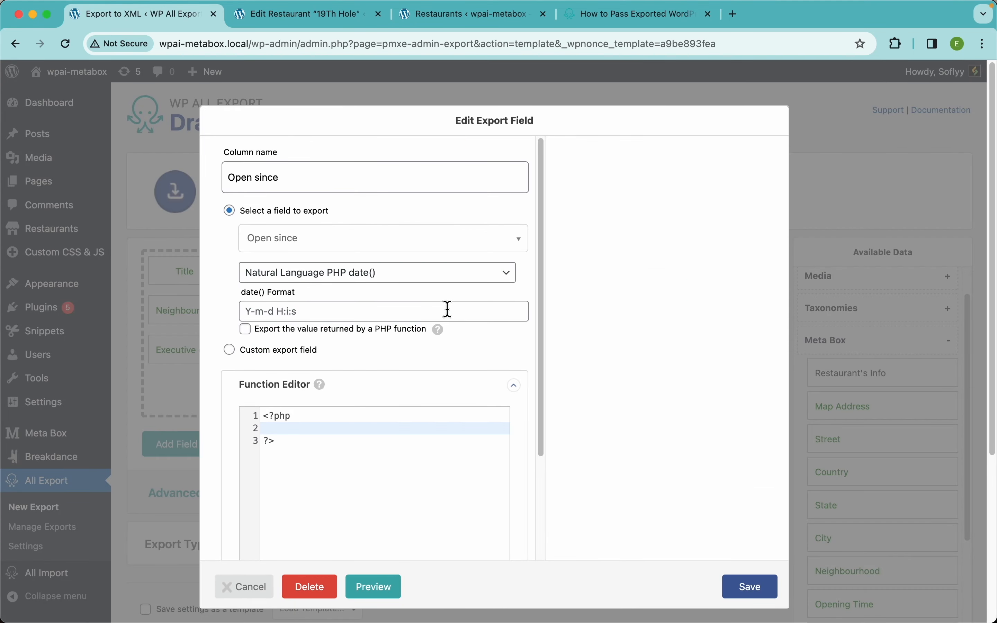
{"action": "left_click", "coordinate": [449, 310]}
{"action": "type", "text": "D, F j Y"}
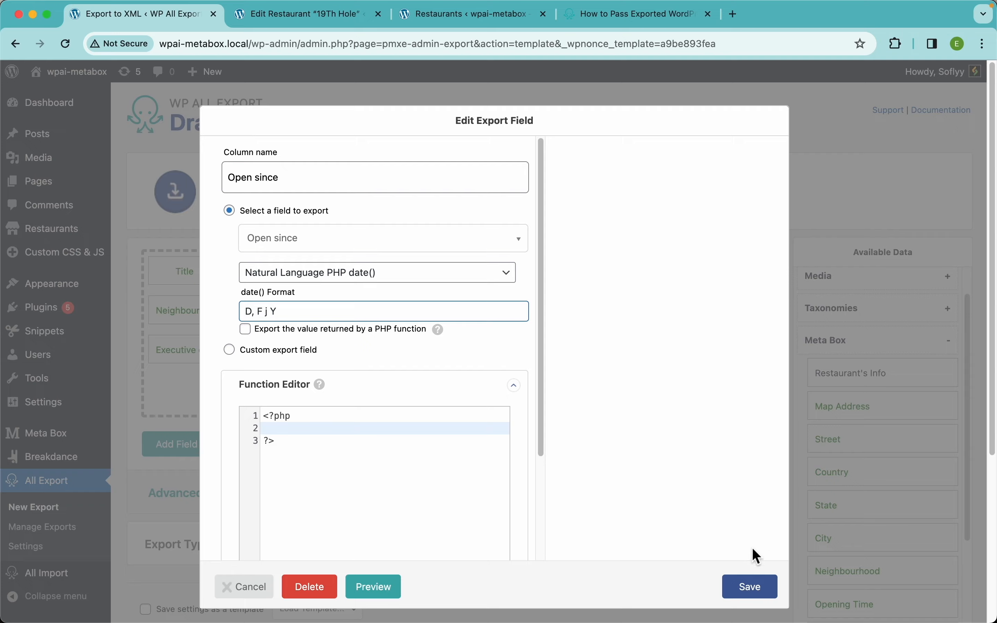
{"action": "left_click", "coordinate": [748, 586]}
{"action": "left_click", "coordinate": [741, 445]}
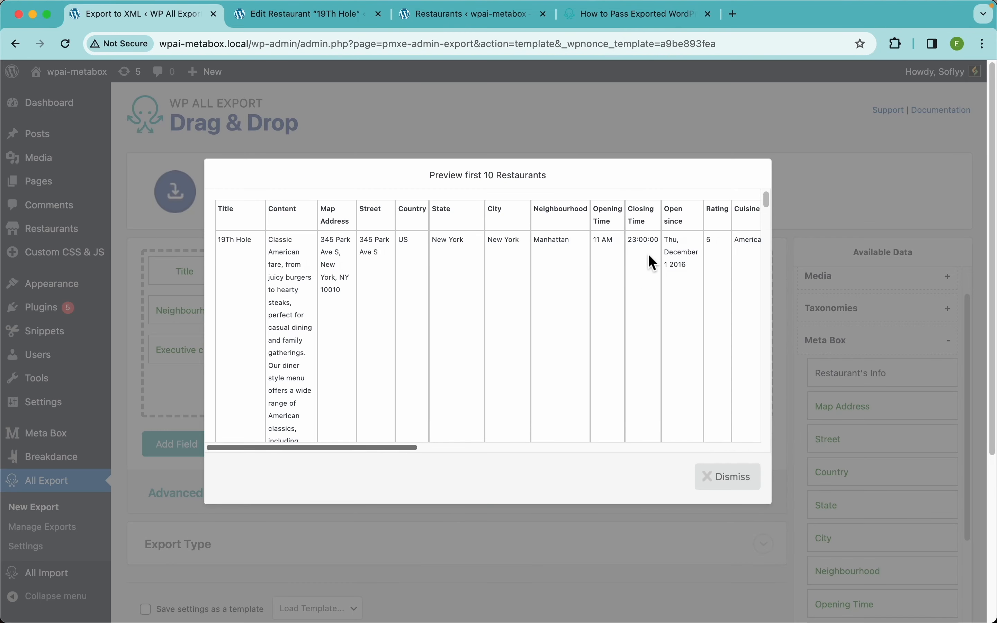
{"action": "scroll", "coordinate": [650, 256], "scroll_direction": "up", "scroll_amount": 5}
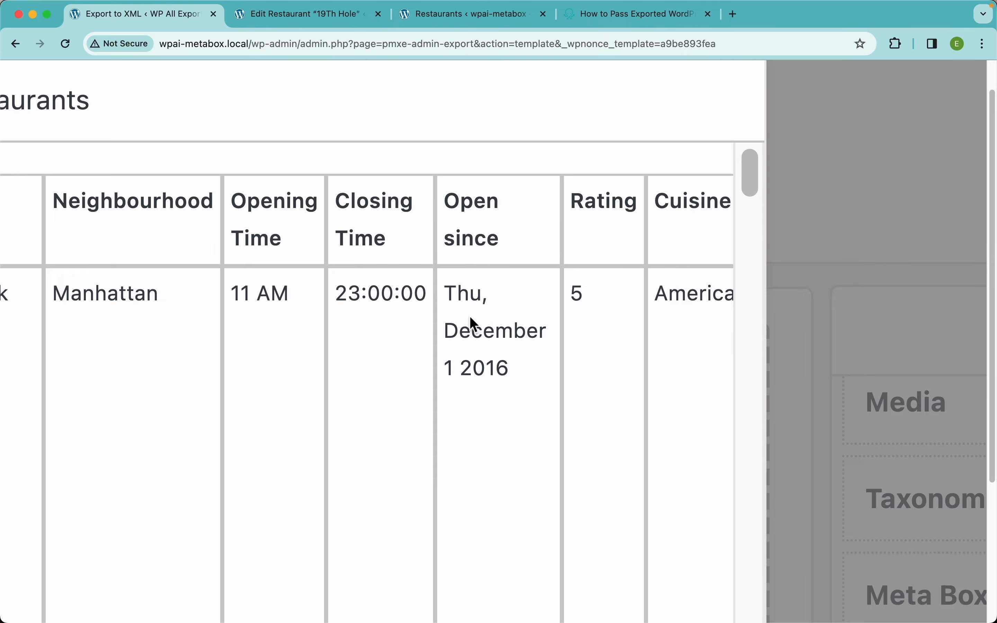
{"action": "scroll", "coordinate": [470, 317], "scroll_direction": "down", "scroll_amount": 5}
{"action": "left_click", "coordinate": [796, 192]}
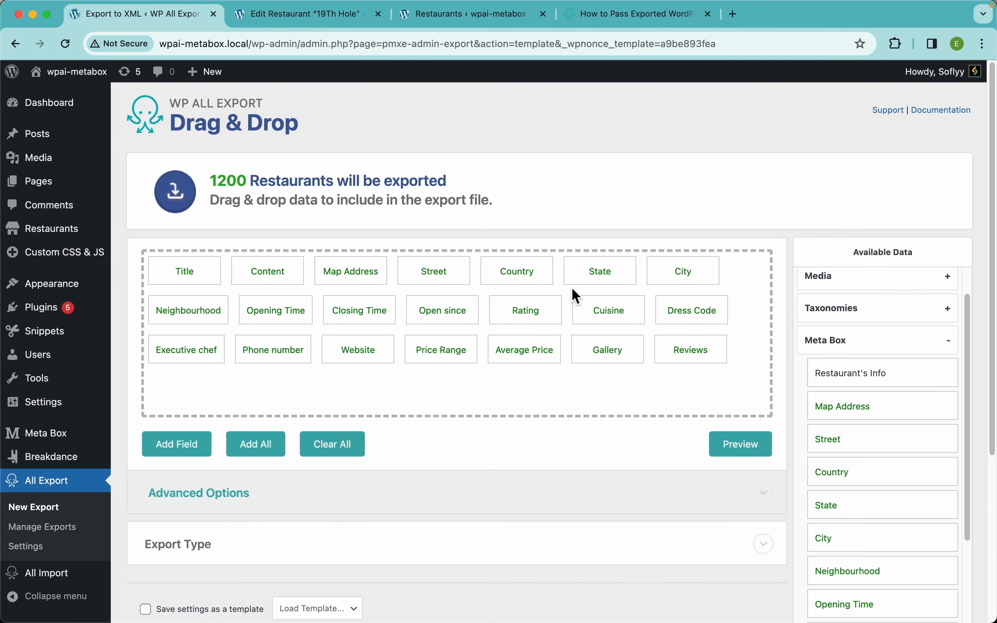
Rename the Title export column as Name and the Content column as Description
{"action": "left_click", "coordinate": [196, 279]}
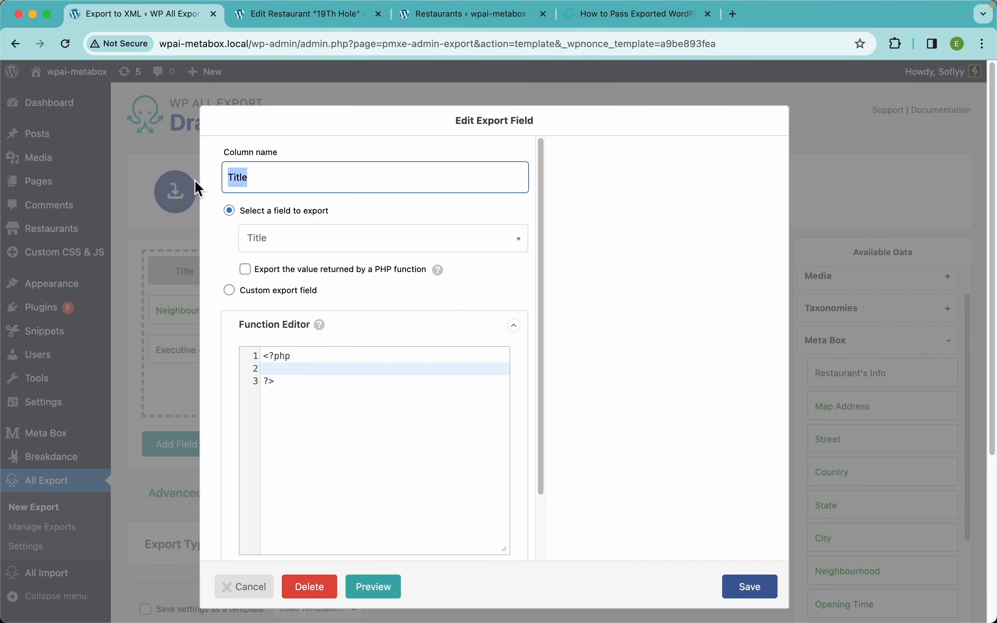
{"action": "type", "text": "Name"}
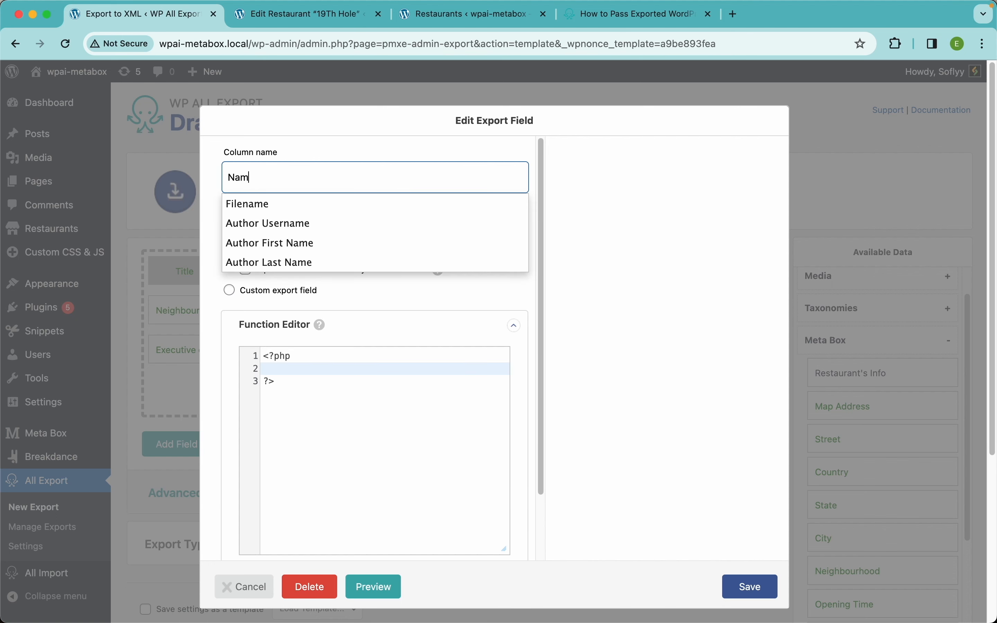
{"action": "left_click", "coordinate": [753, 590]}
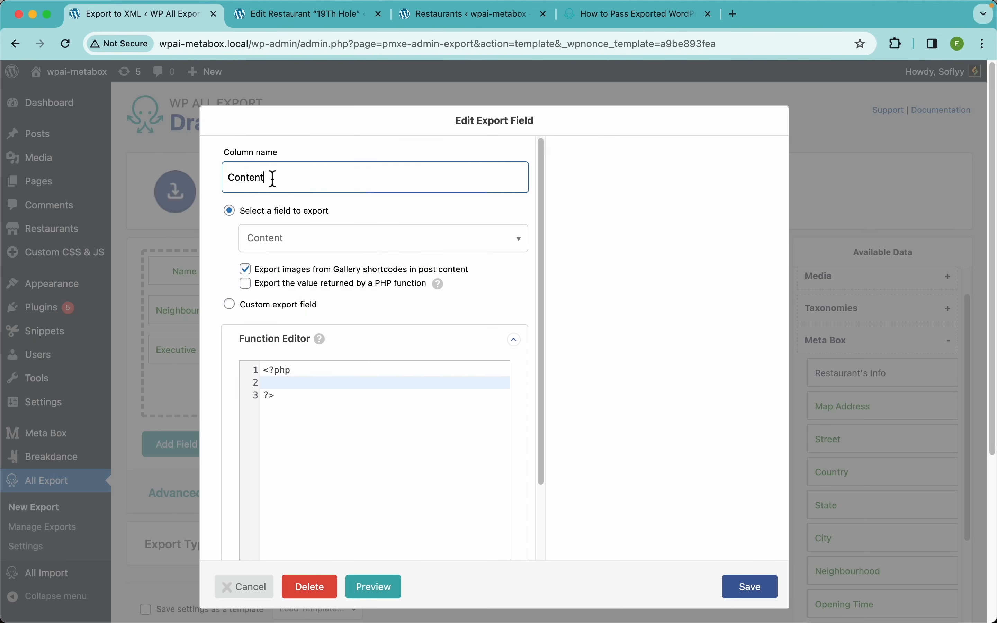
{"action": "left_click_drag", "start_coordinate": [271, 177], "coordinate": [173, 182]}
{"action": "type", "text": "Description"}
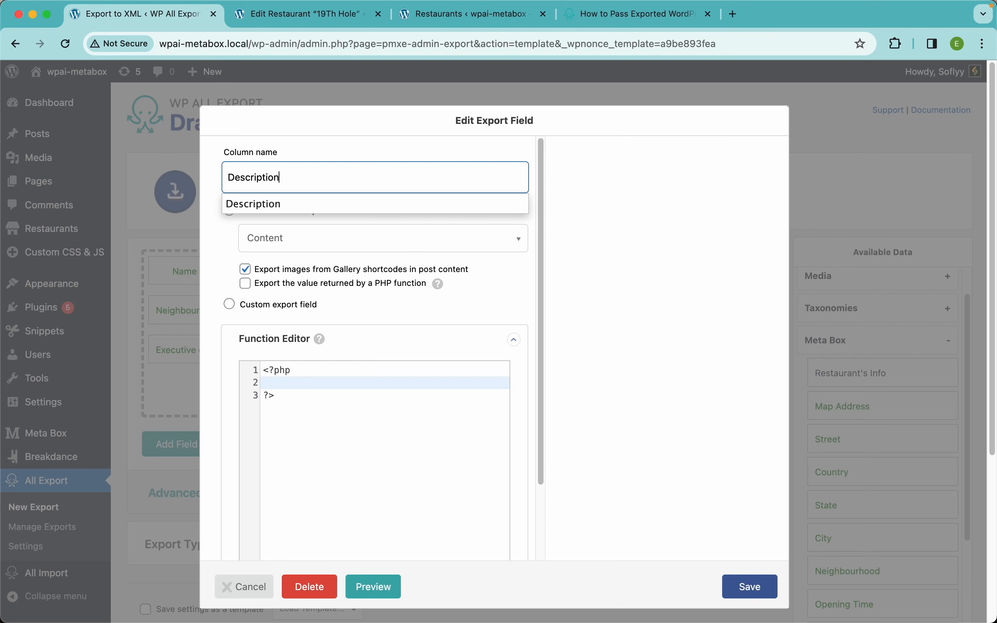
{"action": "left_click", "coordinate": [750, 587]}
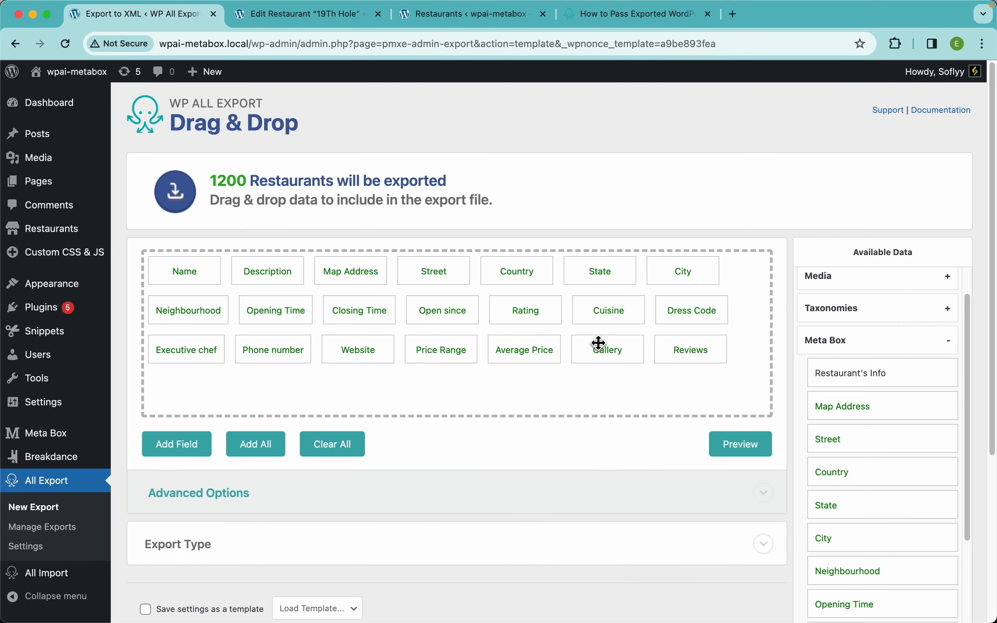
Move the Gallery column directly after Description and check the column order in the preview
{"action": "left_click_drag", "start_coordinate": [613, 355], "coordinate": [366, 269]}
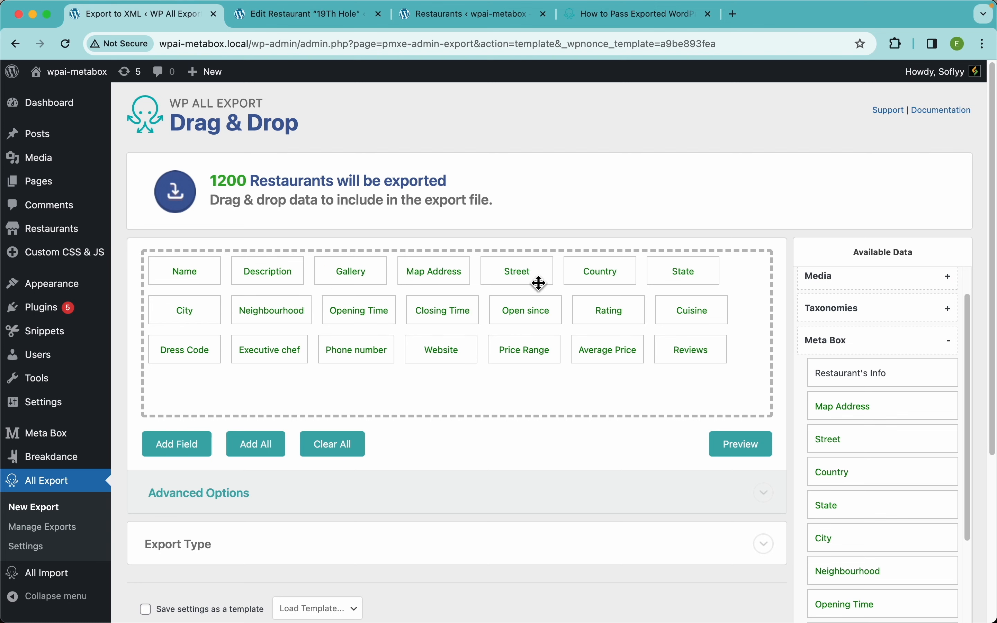
{"action": "left_click", "coordinate": [731, 441]}
{"action": "scroll", "coordinate": [451, 281], "scroll_direction": "right", "scroll_amount": 8}
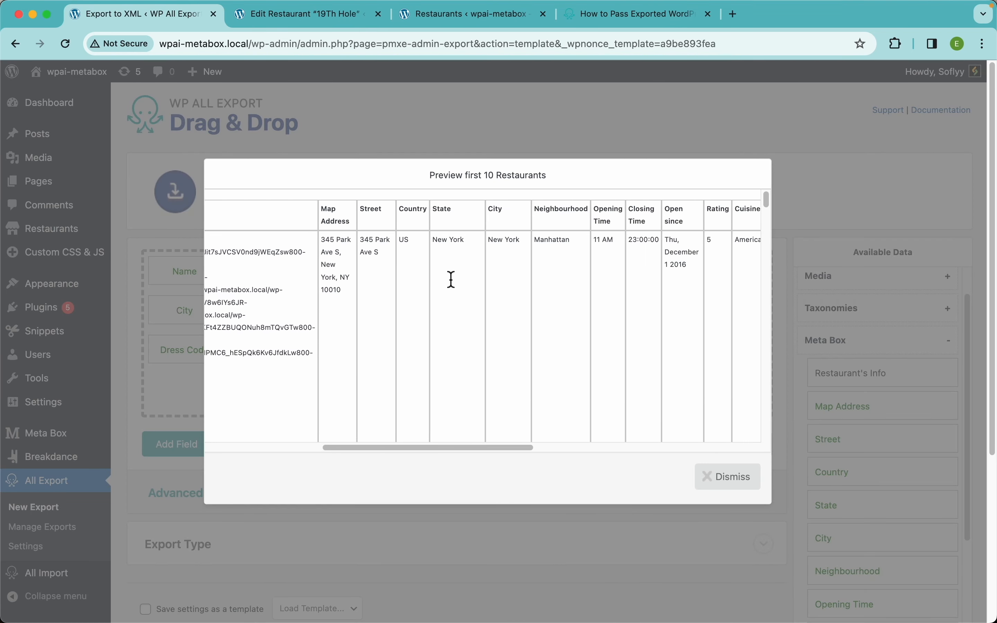
{"action": "scroll", "coordinate": [452, 281], "scroll_direction": "left", "scroll_amount": 5}
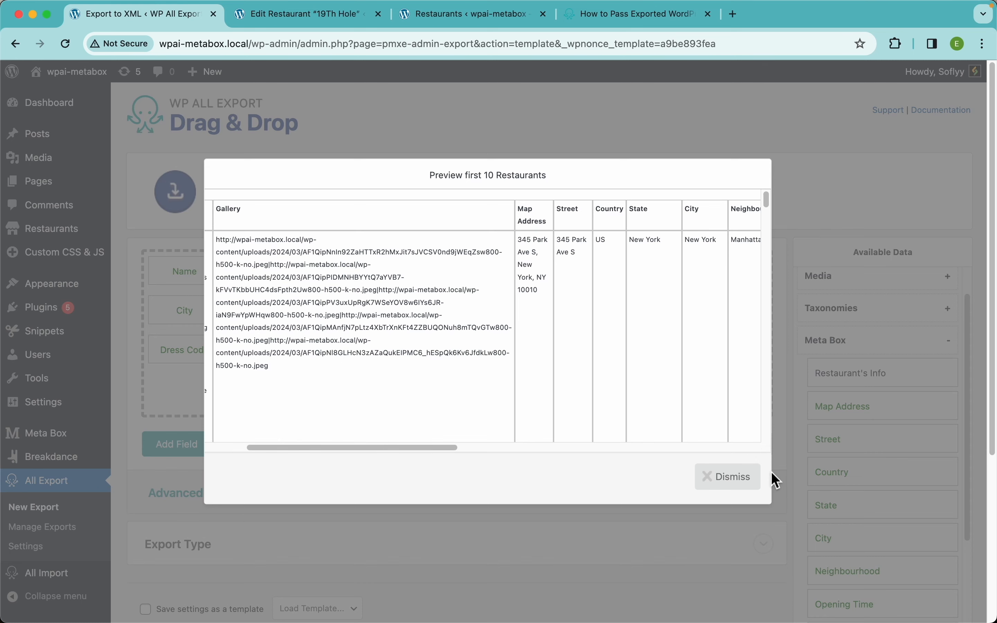
{"action": "left_click", "coordinate": [742, 481]}
Examine the value format choices of the Gallery column and keep it on Media URL
{"action": "left_click", "coordinate": [353, 274]}
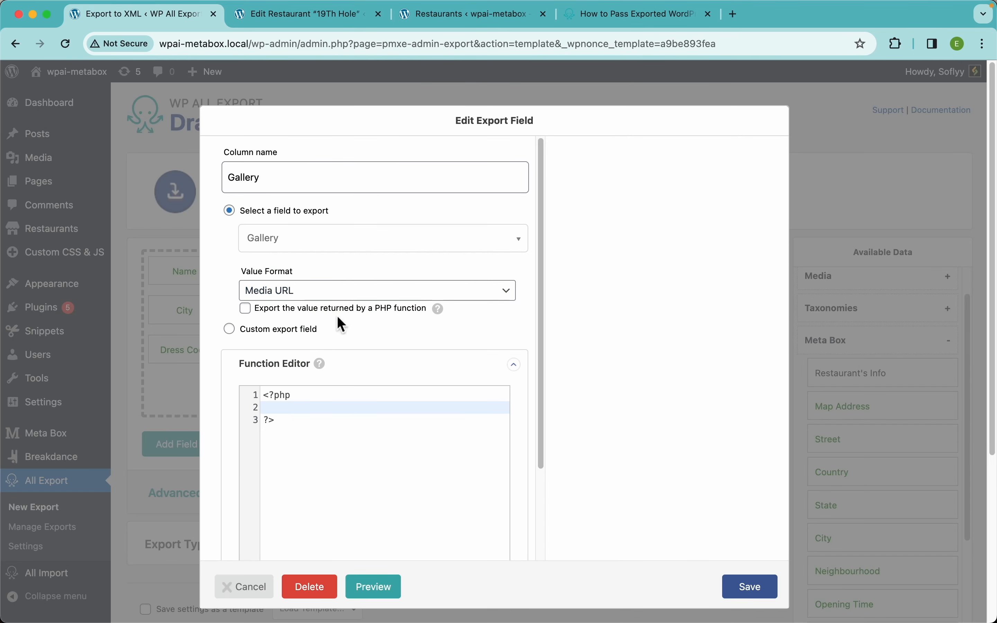
{"action": "left_click", "coordinate": [328, 291]}
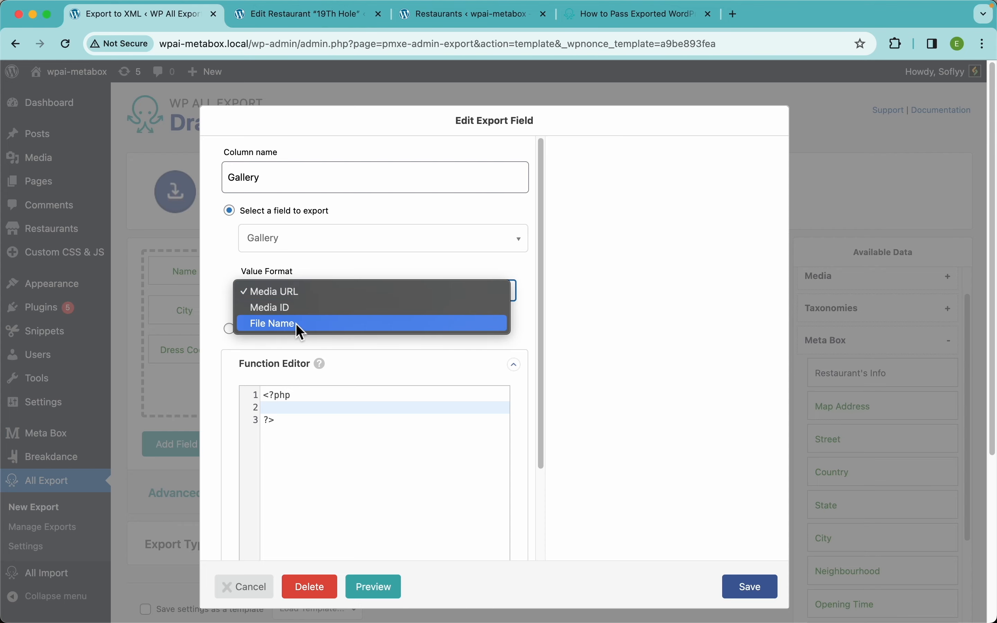
{"action": "left_click", "coordinate": [290, 264]}
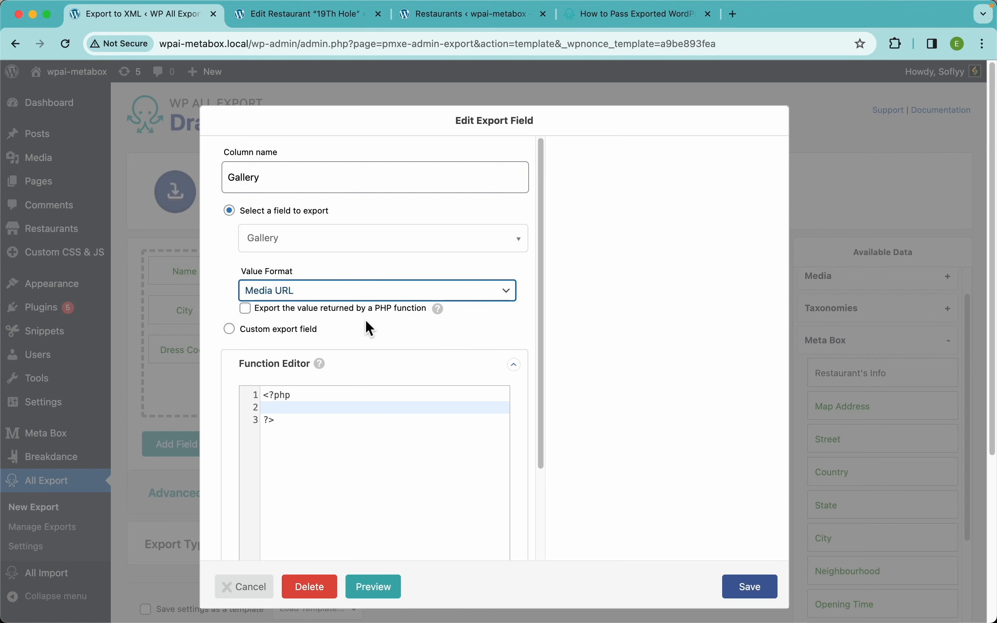
{"action": "left_click", "coordinate": [826, 269]}
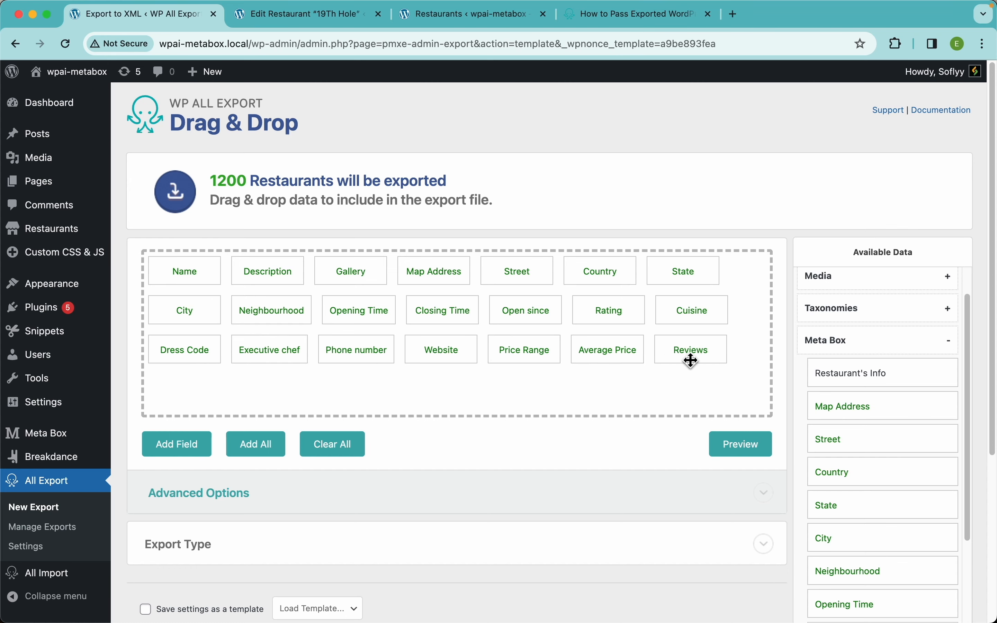
Preview the export and examine the customer name, comments and rating columns of the Reviews field for the first restaurant
{"action": "left_click", "coordinate": [731, 438]}
{"action": "scroll", "coordinate": [661, 293], "scroll_direction": "right", "scroll_amount": 10}
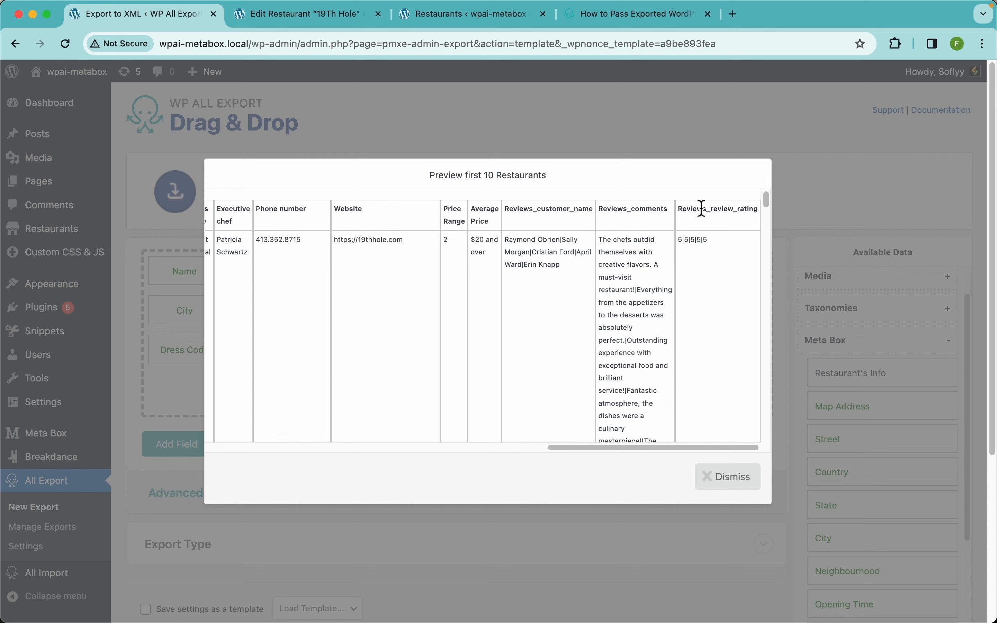
{"action": "scroll", "coordinate": [540, 249], "scroll_direction": "up", "scroll_amount": 5}
{"action": "scroll", "coordinate": [541, 249], "scroll_direction": "up", "scroll_amount": 4}
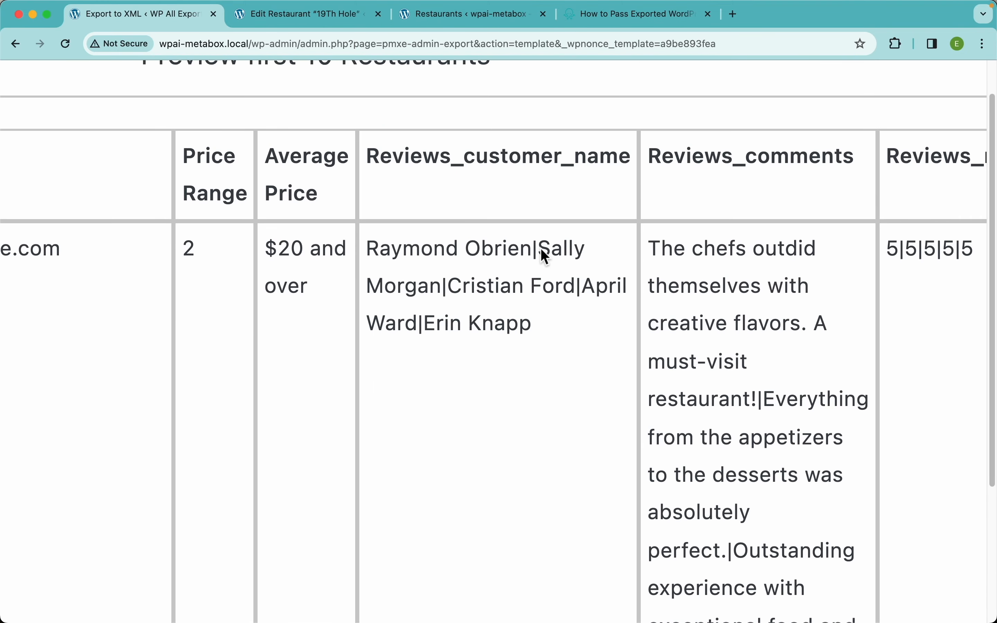
{"action": "scroll", "coordinate": [523, 285], "scroll_direction": "right", "scroll_amount": 2}
{"action": "scroll", "coordinate": [521, 284], "scroll_direction": "right", "scroll_amount": 2}
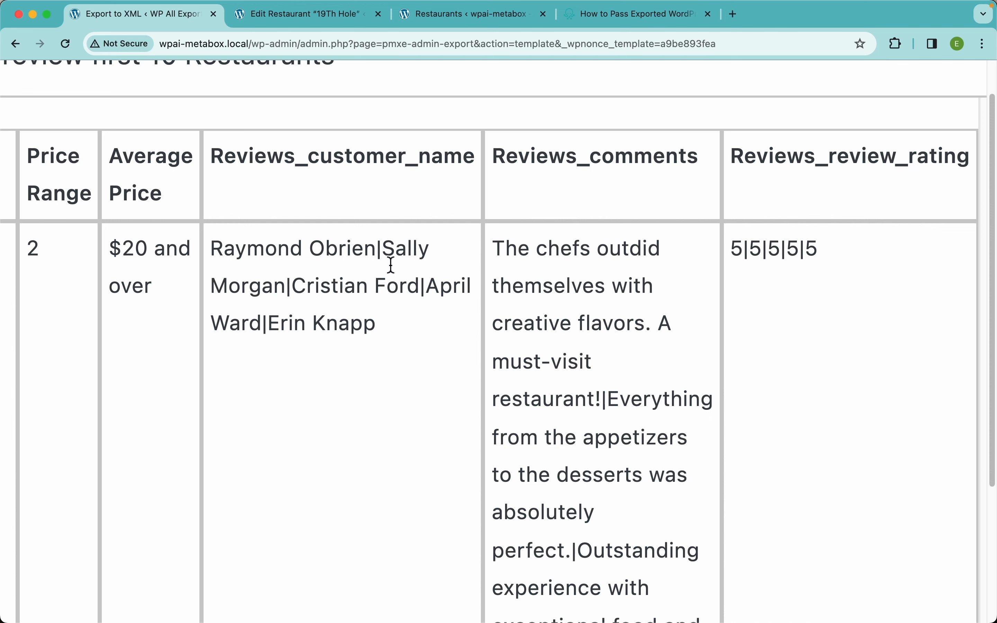
{"action": "left_click_drag", "start_coordinate": [377, 254], "coordinate": [214, 249]}
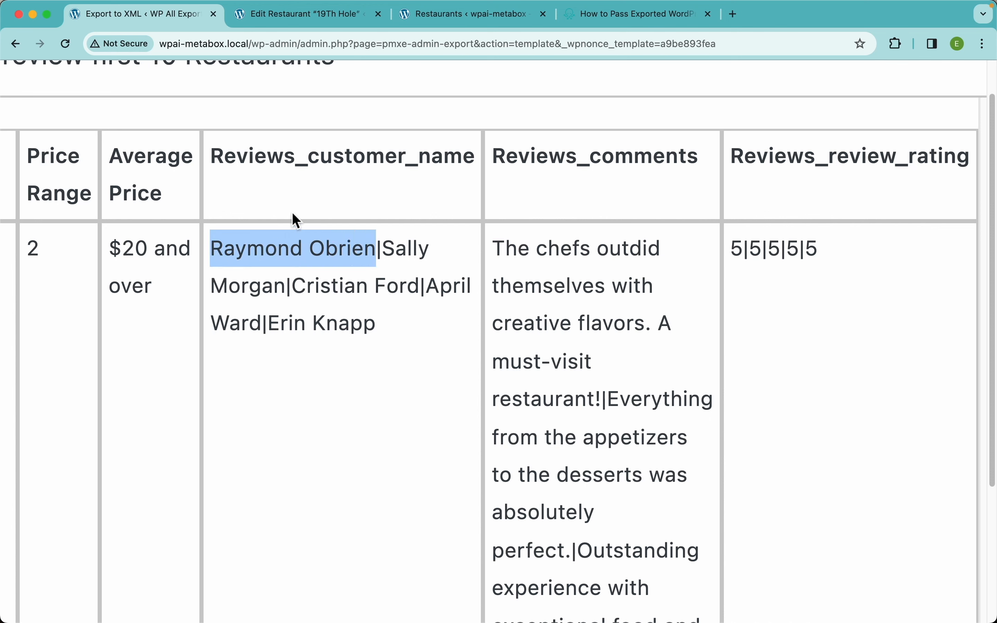
{"action": "left_click_drag", "start_coordinate": [493, 249], "coordinate": [601, 397]}
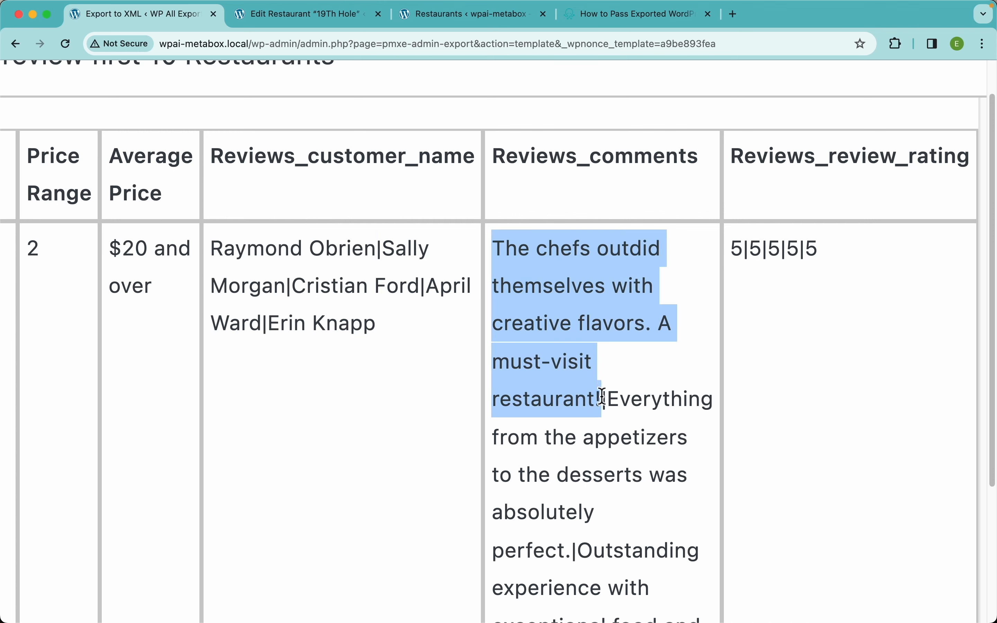
{"action": "double_click", "coordinate": [736, 252]}
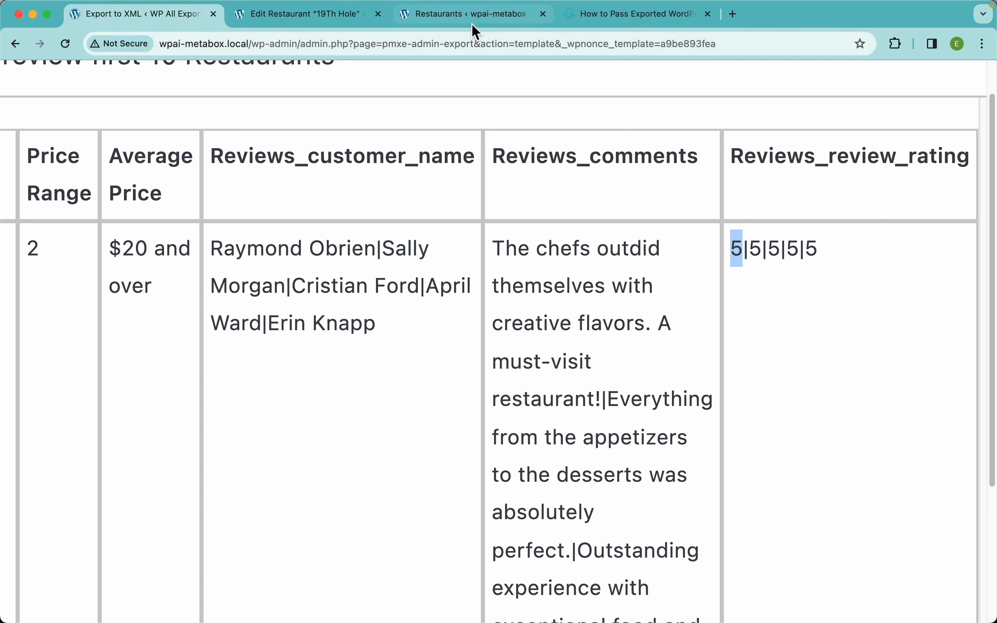
Compare the reviews on the 19Th Hole restaurant's edit page with the Reviews columns in the export preview, then close the preview
{"action": "left_click", "coordinate": [308, 16]}
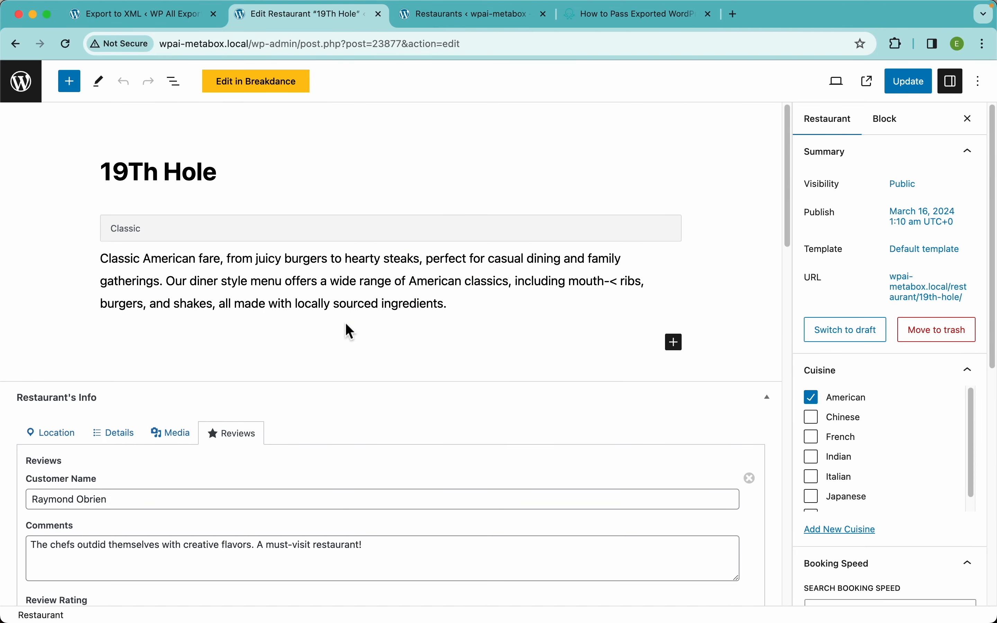
{"action": "scroll", "coordinate": [303, 475], "scroll_direction": "down", "scroll_amount": 5}
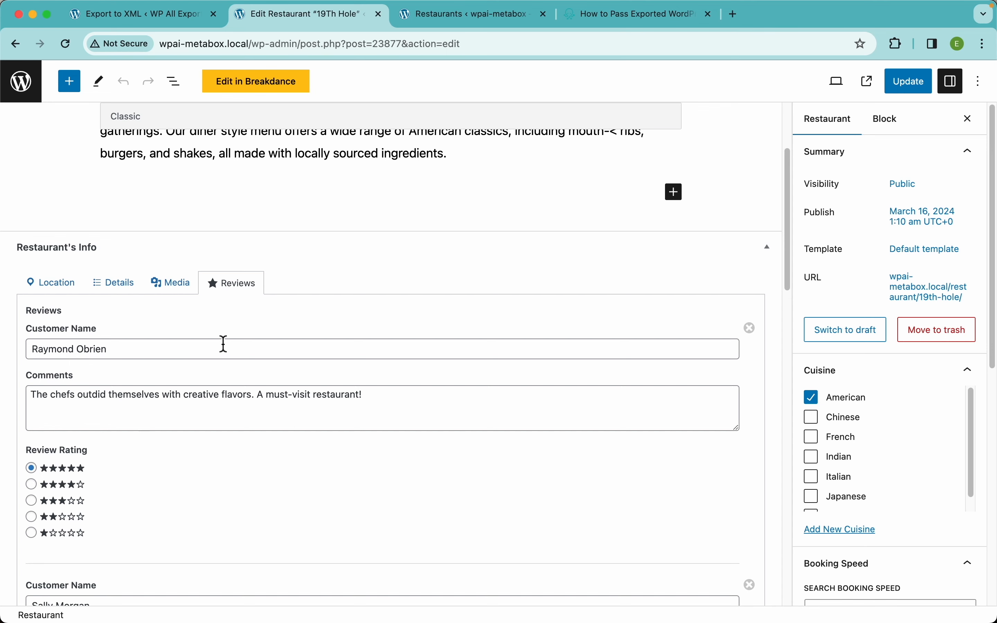
{"action": "scroll", "coordinate": [180, 458], "scroll_direction": "down", "scroll_amount": 10}
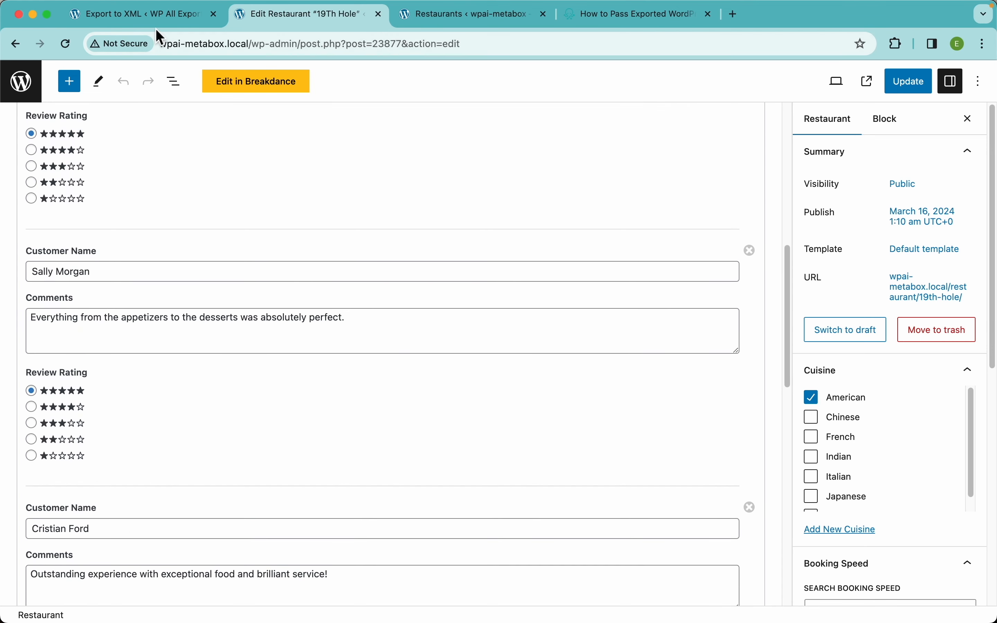
{"action": "left_click", "coordinate": [145, 20]}
{"action": "left_click_drag", "start_coordinate": [384, 249], "coordinate": [286, 295]}
{"action": "scroll", "coordinate": [374, 396], "scroll_direction": "down", "scroll_amount": 10}
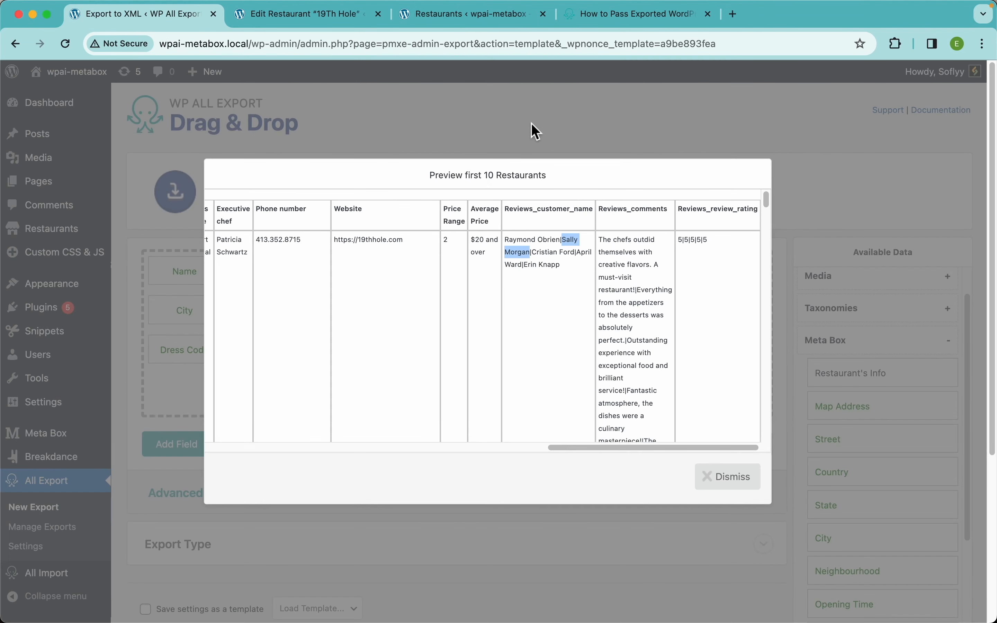
{"action": "left_click", "coordinate": [531, 123]}
Set the Reviews export field to display each repeater row in its own csv line and save it
{"action": "left_click", "coordinate": [681, 357]}
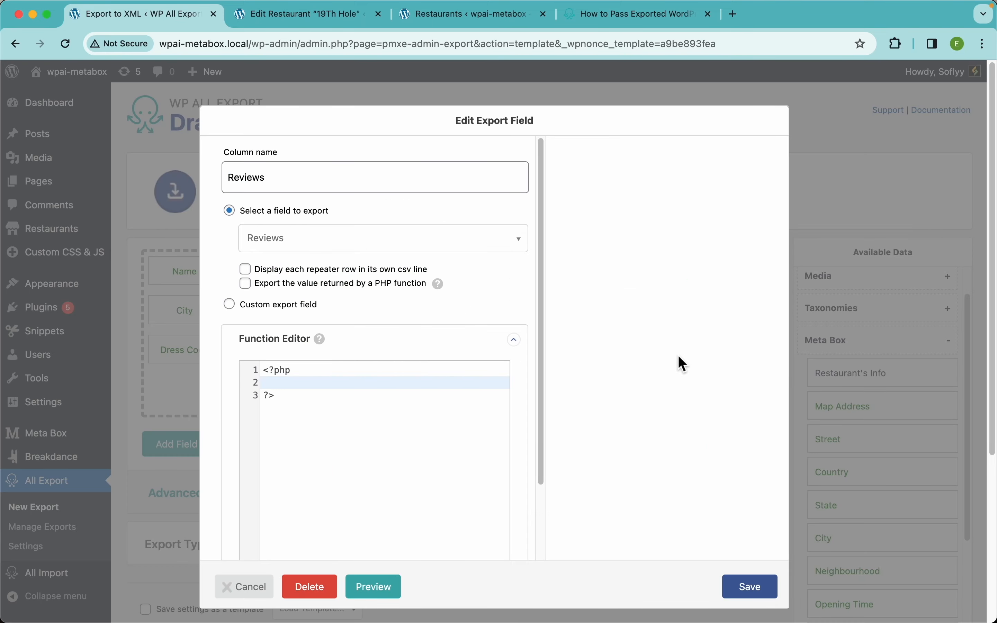
{"action": "left_click", "coordinate": [328, 272]}
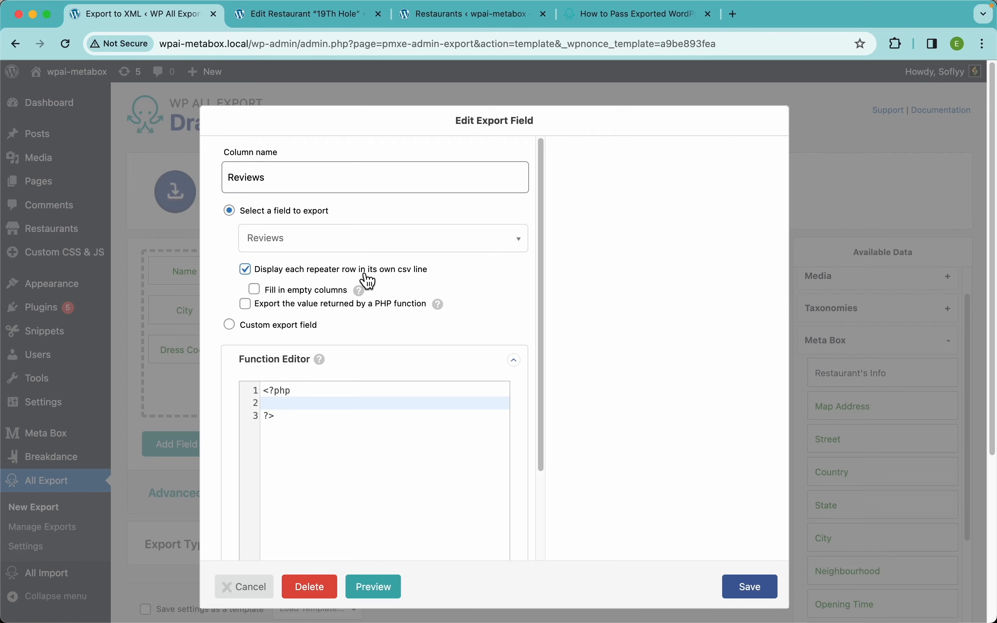
{"action": "left_click", "coordinate": [752, 589]}
Preview the export, examine the separate review rows and their remaining columns, and close the preview
{"action": "left_click", "coordinate": [742, 447]}
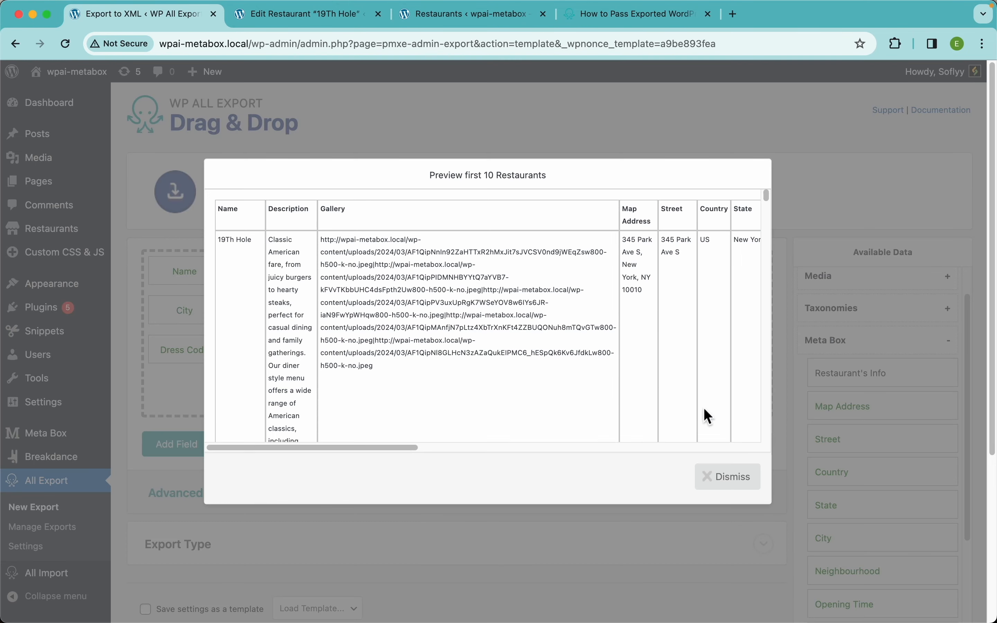
{"action": "scroll", "coordinate": [646, 340], "scroll_direction": "right", "scroll_amount": 15}
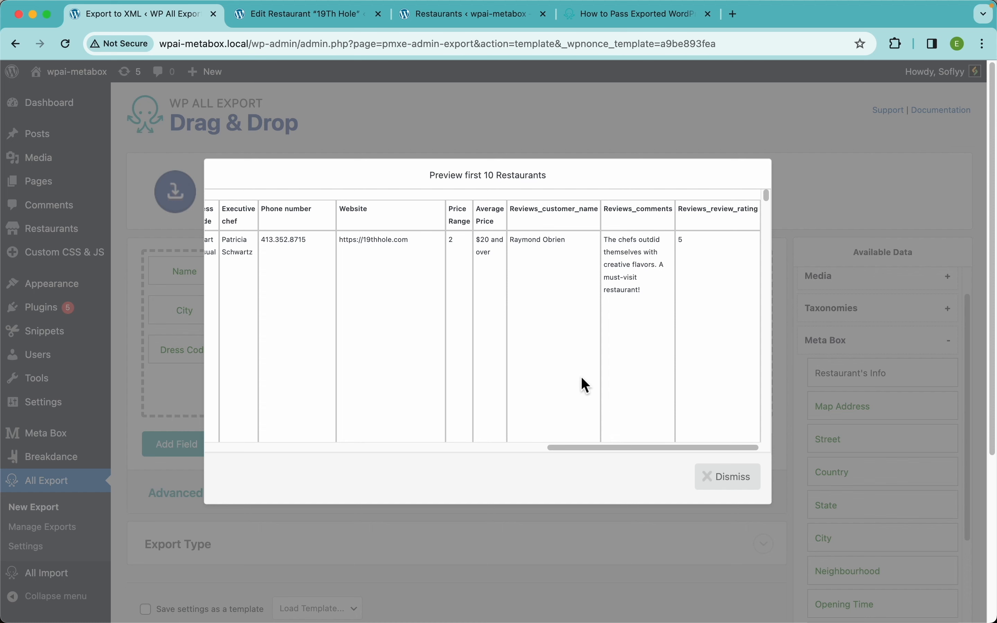
{"action": "scroll", "coordinate": [583, 378], "scroll_direction": "down", "scroll_amount": 8}
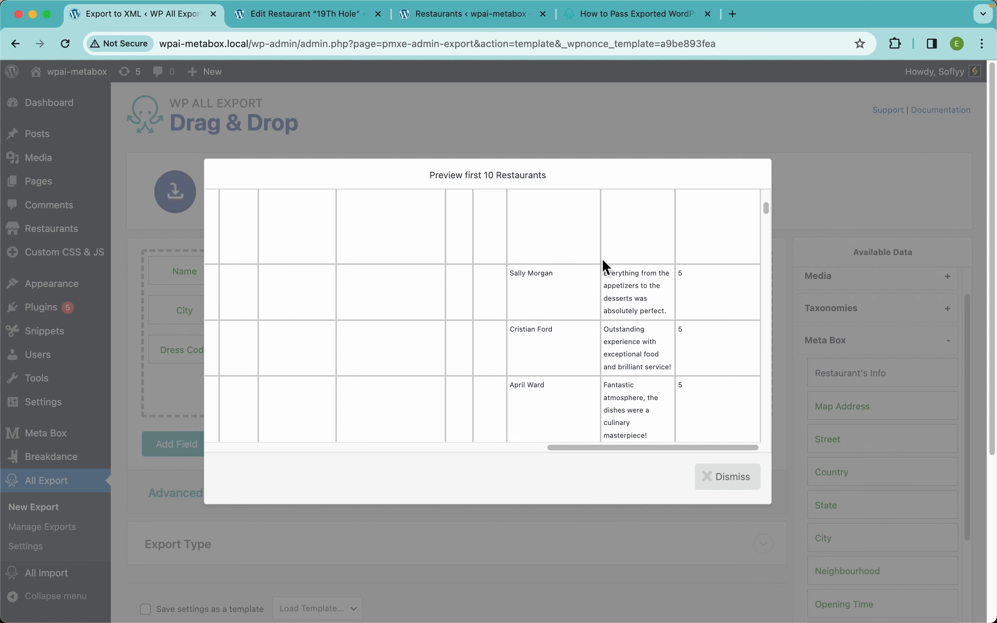
{"action": "scroll", "coordinate": [577, 273], "scroll_direction": "left", "scroll_amount": 5}
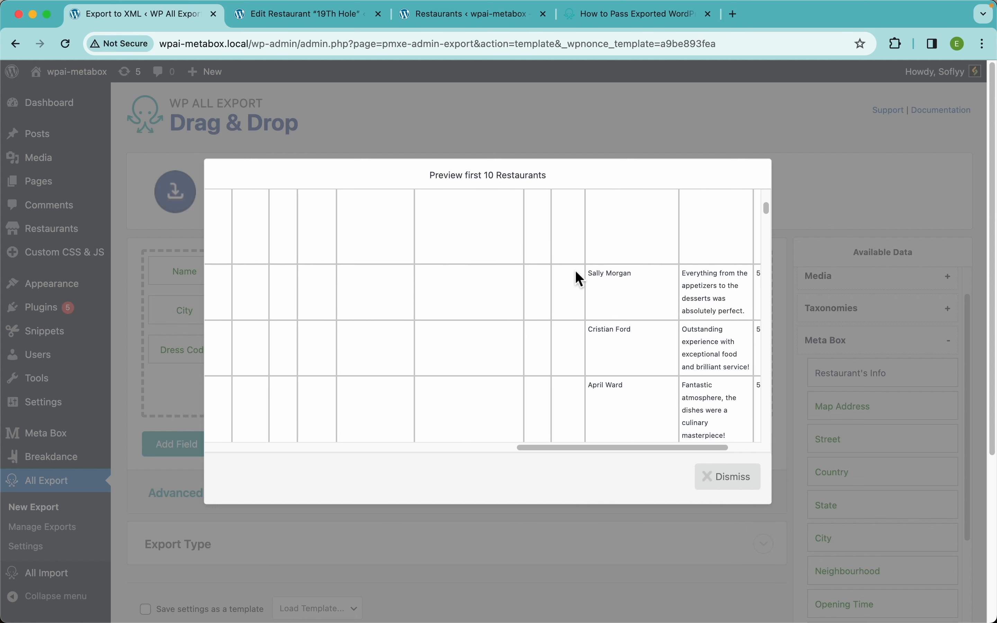
{"action": "scroll", "coordinate": [577, 273], "scroll_direction": "left", "scroll_amount": 5}
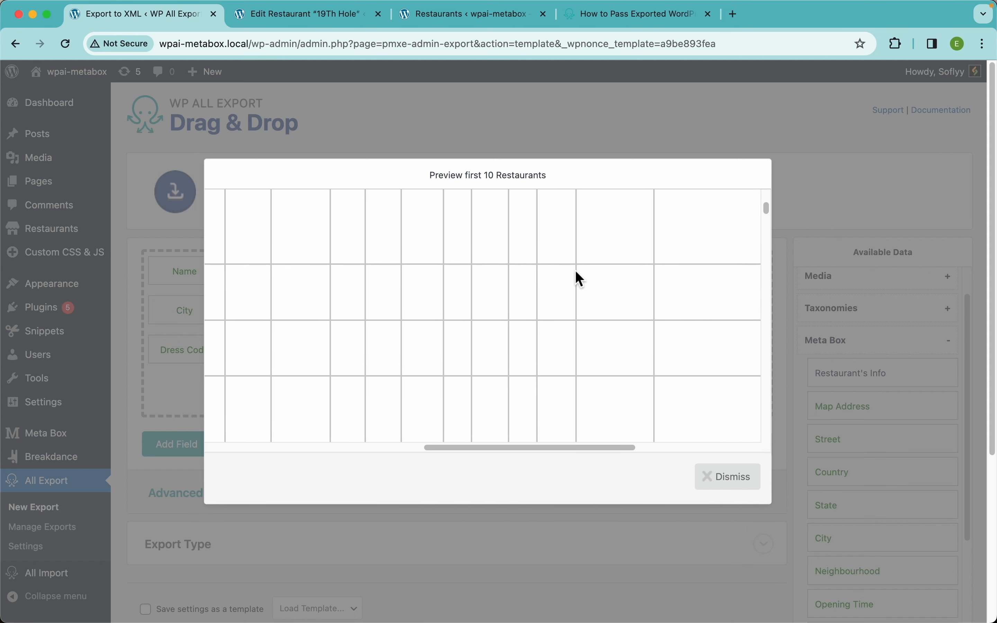
{"action": "left_click", "coordinate": [542, 139]}
Enable Fill in empty columns for the Reviews export field and save it
{"action": "left_click", "coordinate": [687, 352]}
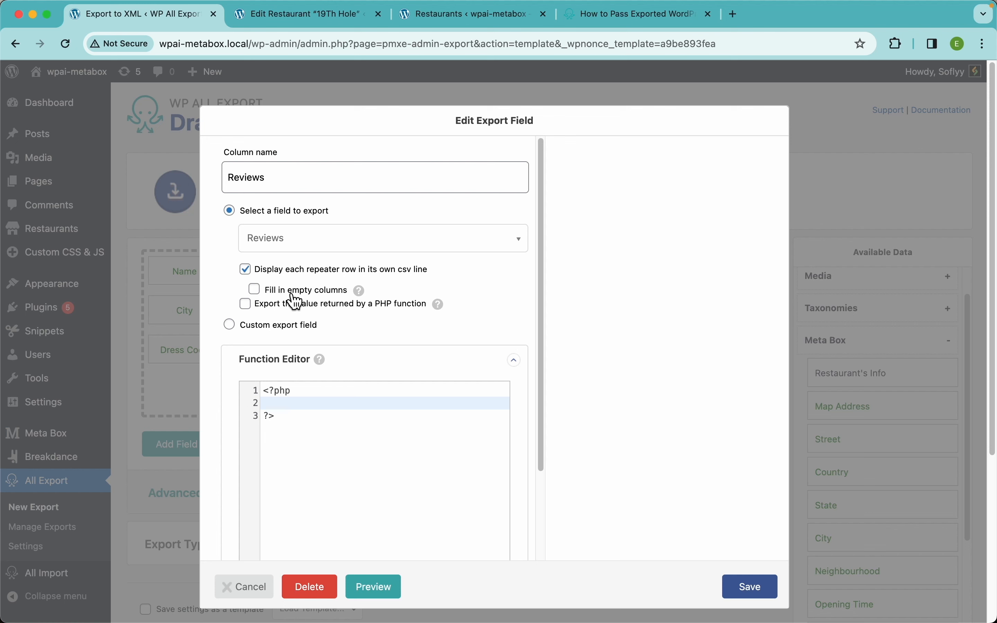
{"action": "mouse_move", "coordinate": [360, 292]}
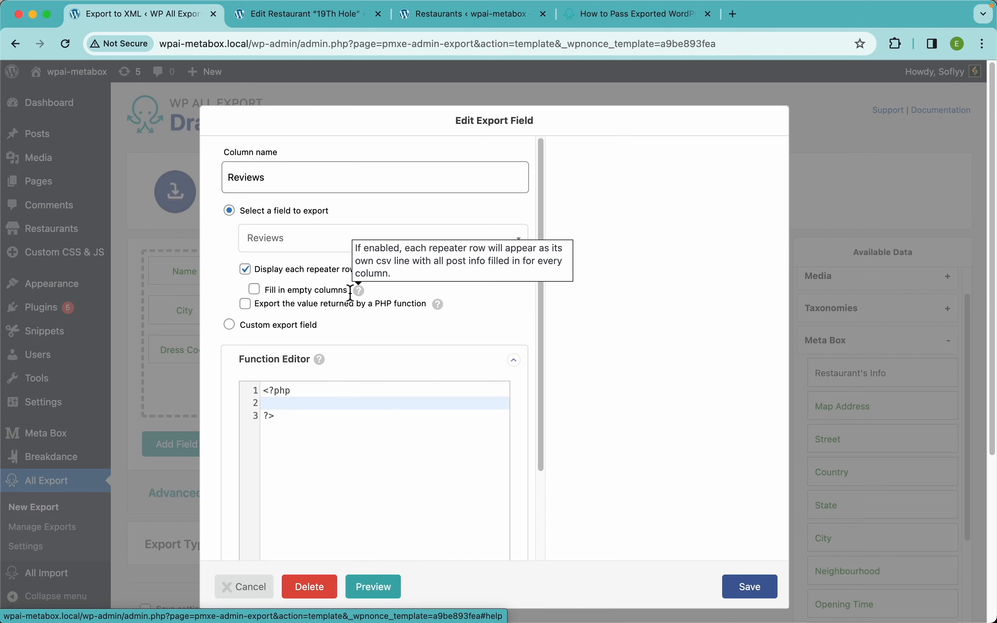
{"action": "left_click", "coordinate": [318, 291]}
{"action": "left_click", "coordinate": [757, 594]}
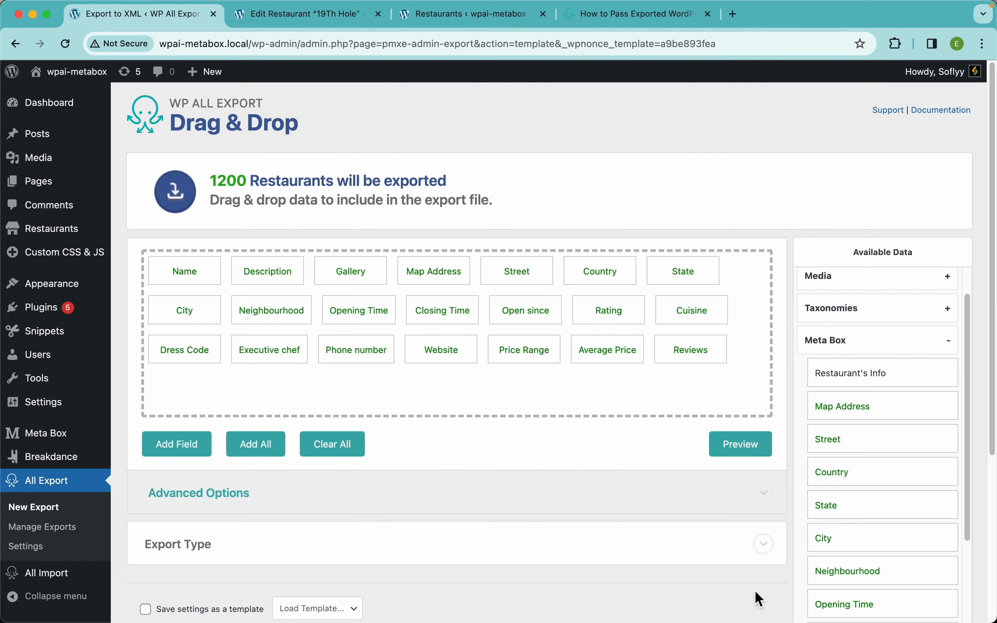
Preview the export again and check the restaurant details across the columns of each additional review row
{"action": "left_click", "coordinate": [731, 448]}
{"action": "scroll", "coordinate": [627, 340], "scroll_direction": "right", "scroll_amount": 5}
{"action": "scroll", "coordinate": [628, 342], "scroll_direction": "right", "scroll_amount": 5}
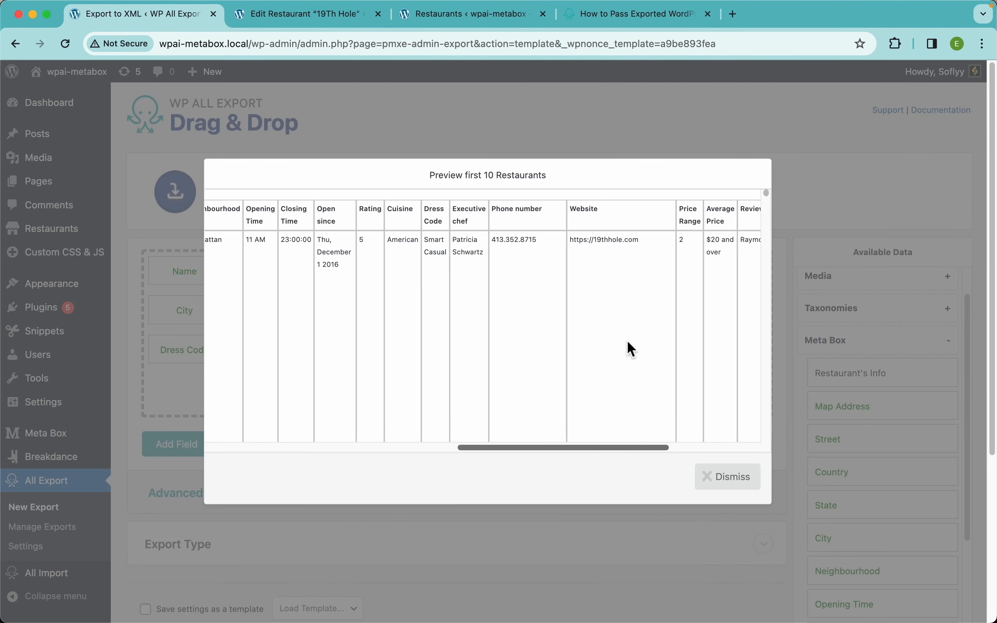
{"action": "scroll", "coordinate": [627, 349], "scroll_direction": "right", "scroll_amount": 2}
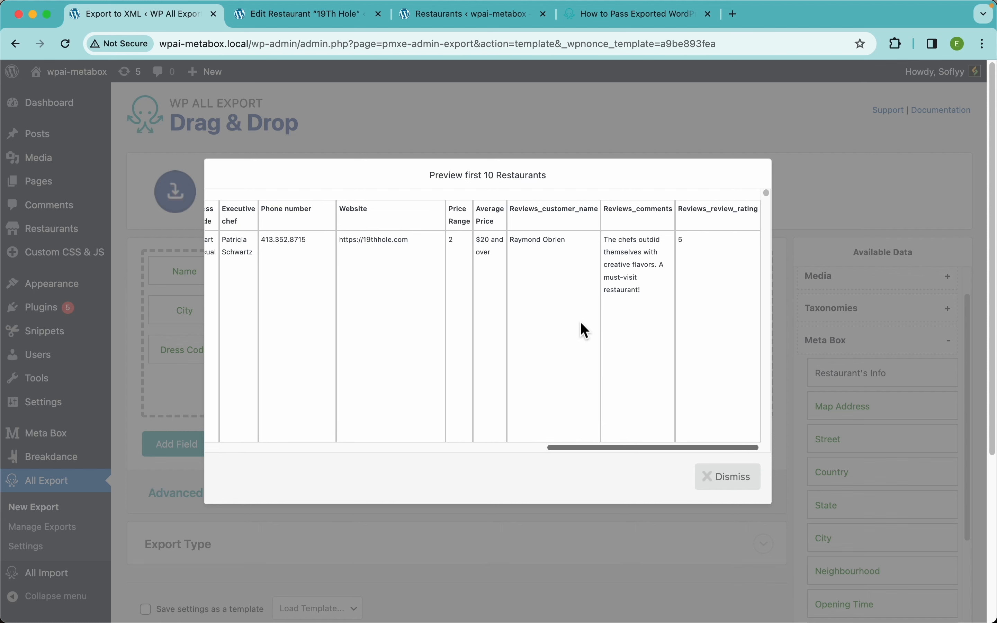
{"action": "scroll", "coordinate": [539, 325], "scroll_direction": "down", "scroll_amount": 5}
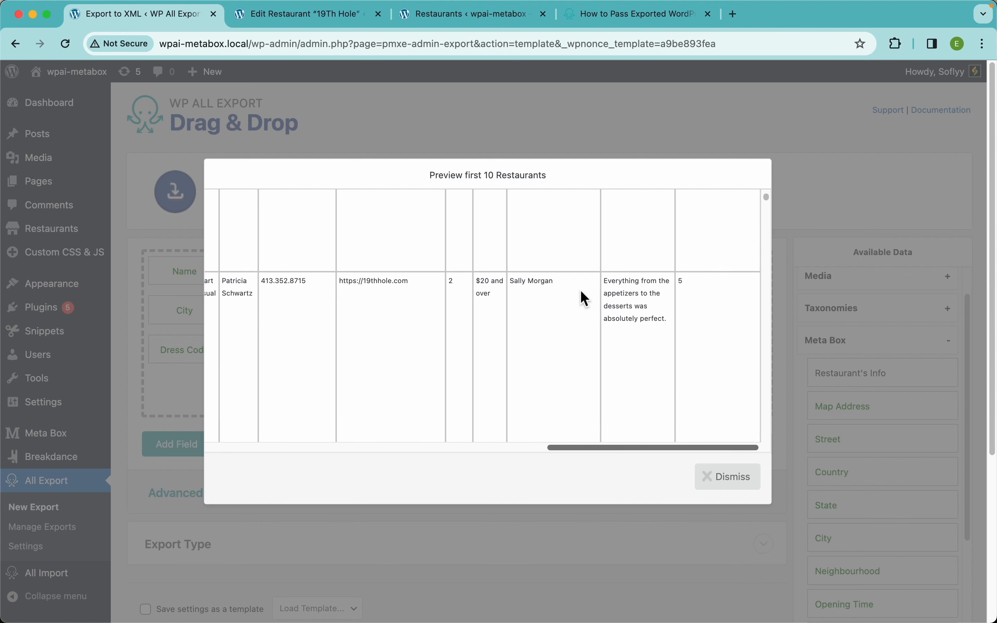
{"action": "scroll", "coordinate": [534, 284], "scroll_direction": "left", "scroll_amount": 5}
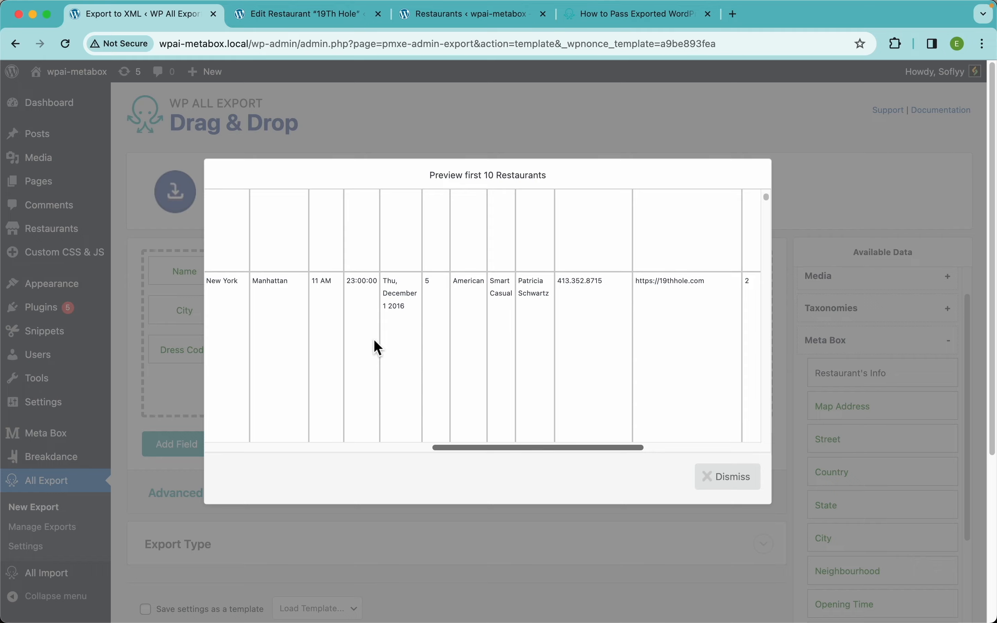
{"action": "scroll", "coordinate": [375, 341], "scroll_direction": "left", "scroll_amount": 5}
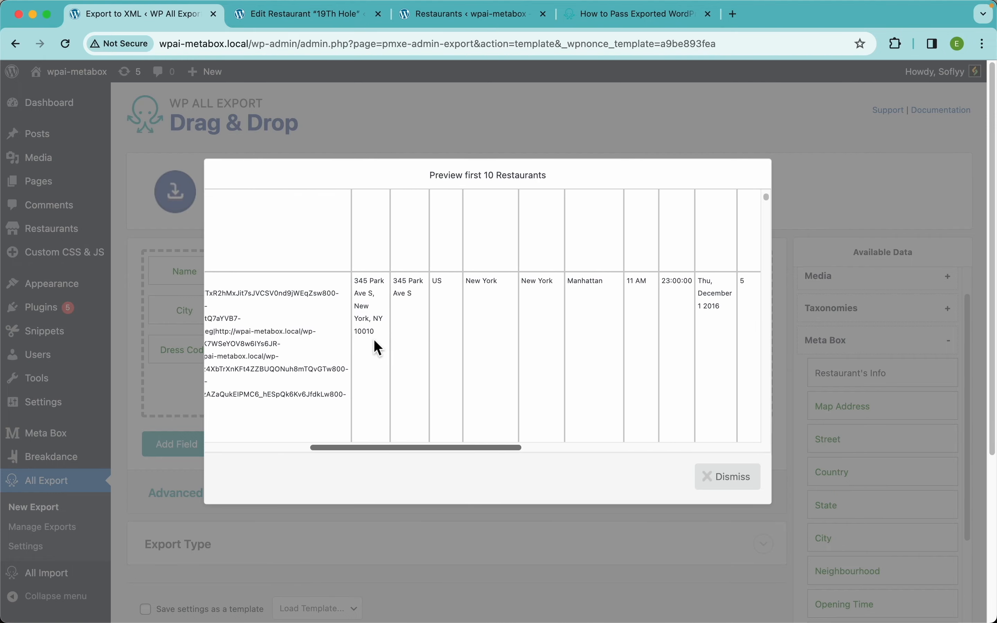
{"action": "scroll", "coordinate": [375, 340], "scroll_direction": "left", "scroll_amount": 5}
{"action": "left_click", "coordinate": [456, 133]}
Expand the Export Type settings below the export columns
{"action": "scroll", "coordinate": [565, 377], "scroll_direction": "down", "scroll_amount": 3}
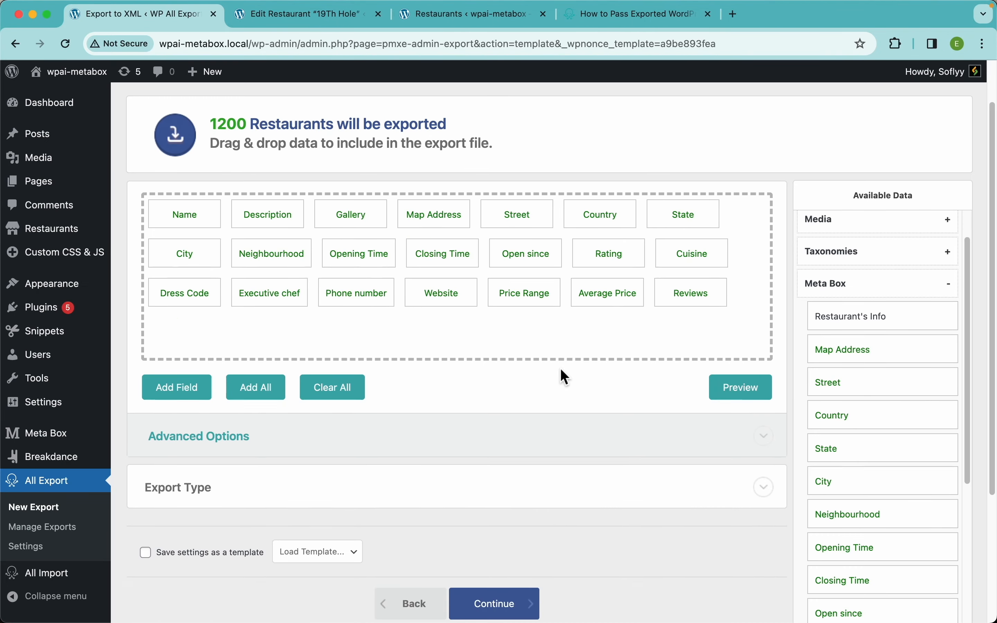
{"action": "scroll", "coordinate": [407, 312], "scroll_direction": "up", "scroll_amount": 2}
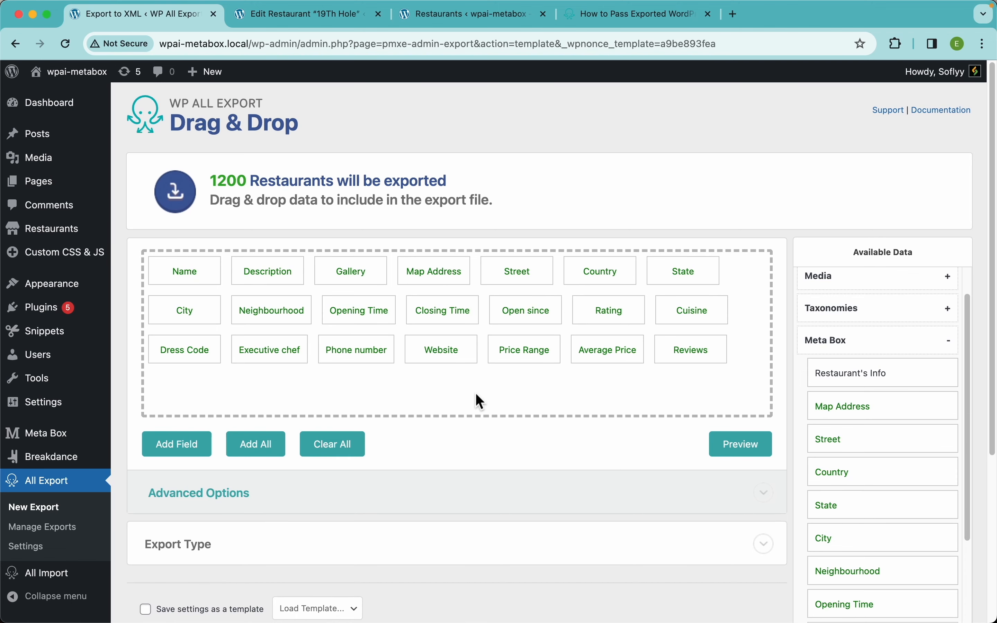
{"action": "scroll", "coordinate": [477, 394], "scroll_direction": "down", "scroll_amount": 5}
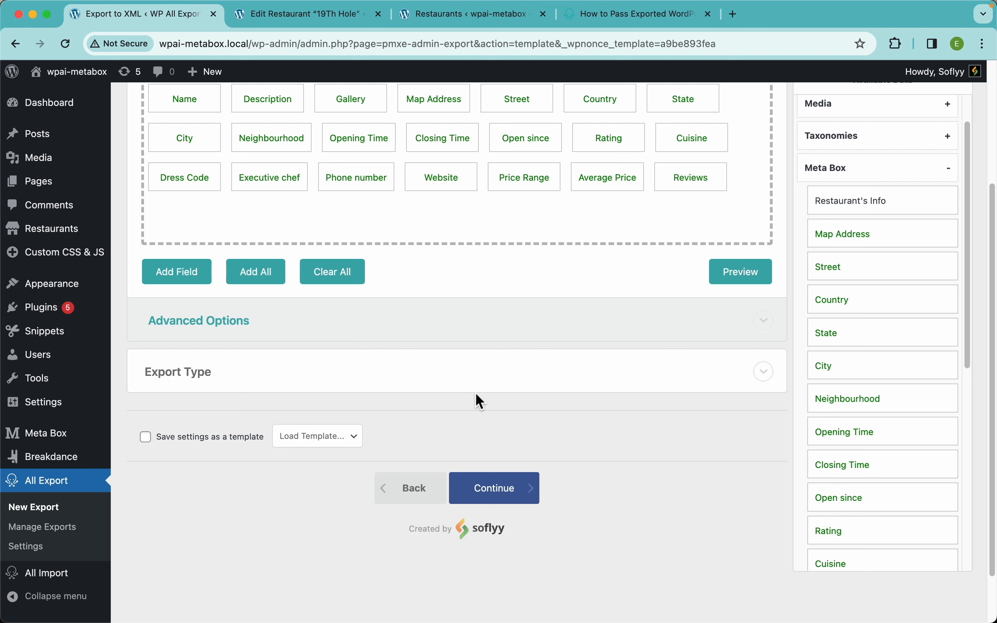
{"action": "left_click", "coordinate": [211, 379]}
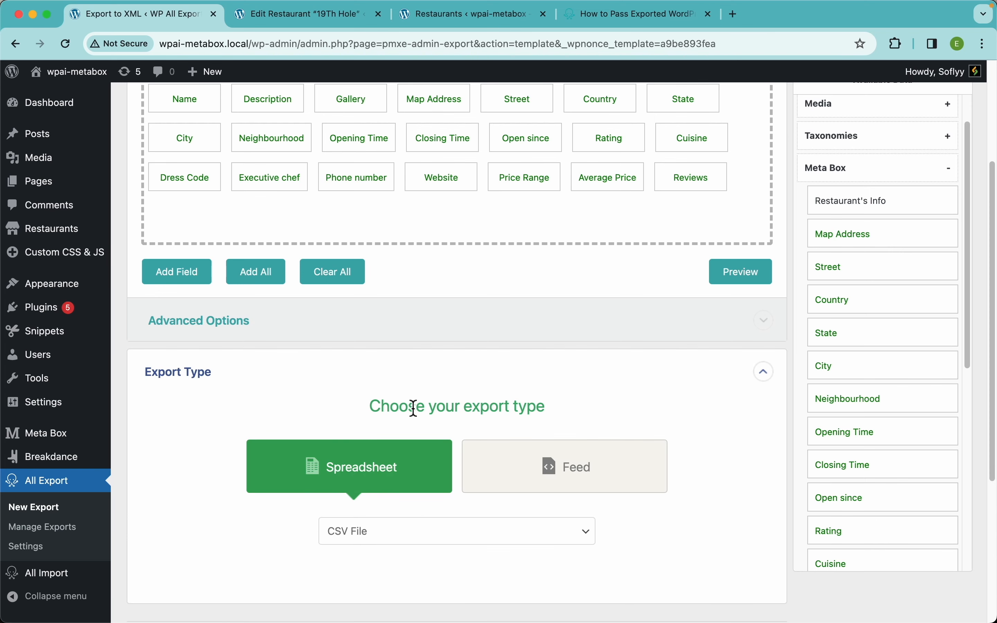
{"action": "scroll", "coordinate": [414, 408], "scroll_direction": "down", "scroll_amount": 4}
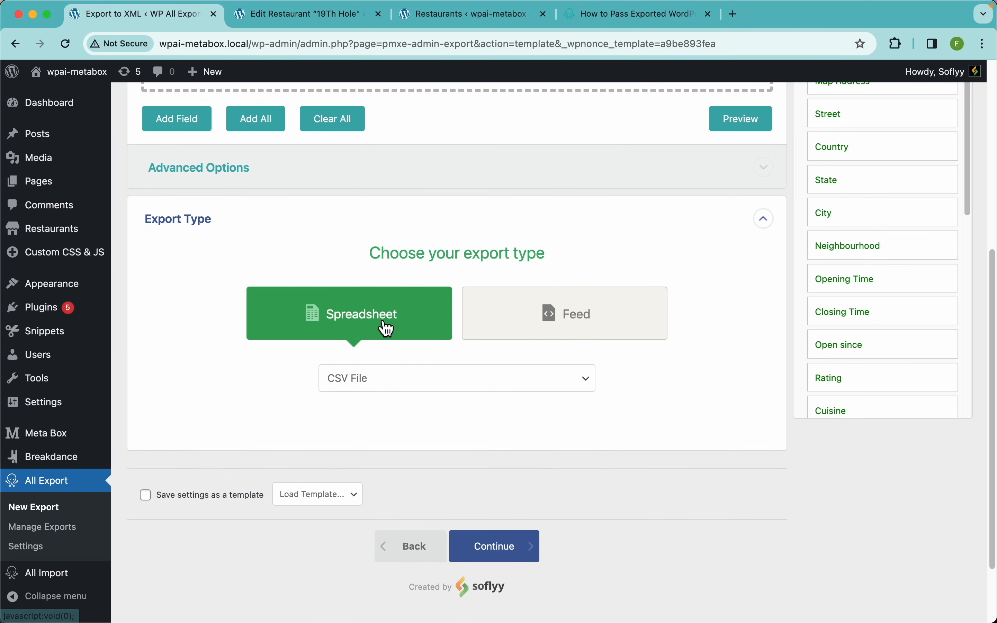
Switch the export type to Feed and examine its XML feed choices, keeping Simple XML Feed
{"action": "left_click", "coordinate": [571, 321]}
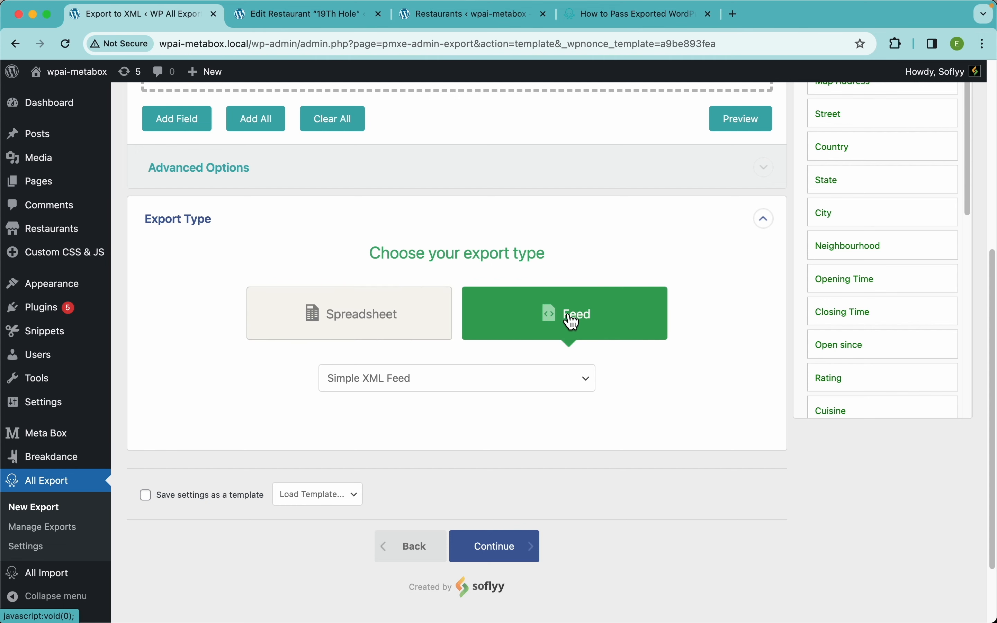
{"action": "left_click", "coordinate": [463, 381]}
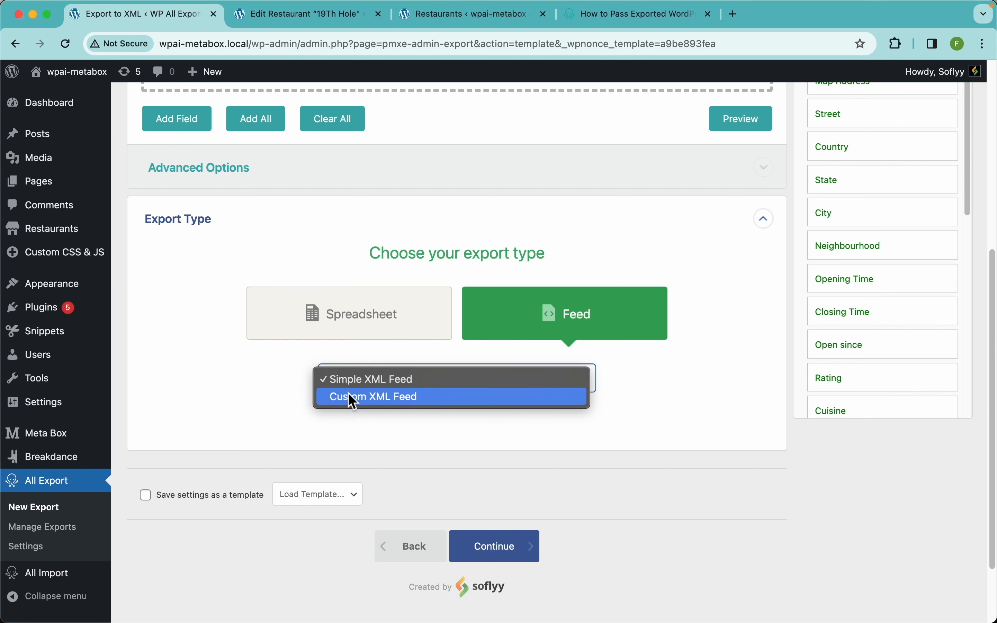
{"action": "left_click", "coordinate": [287, 393]}
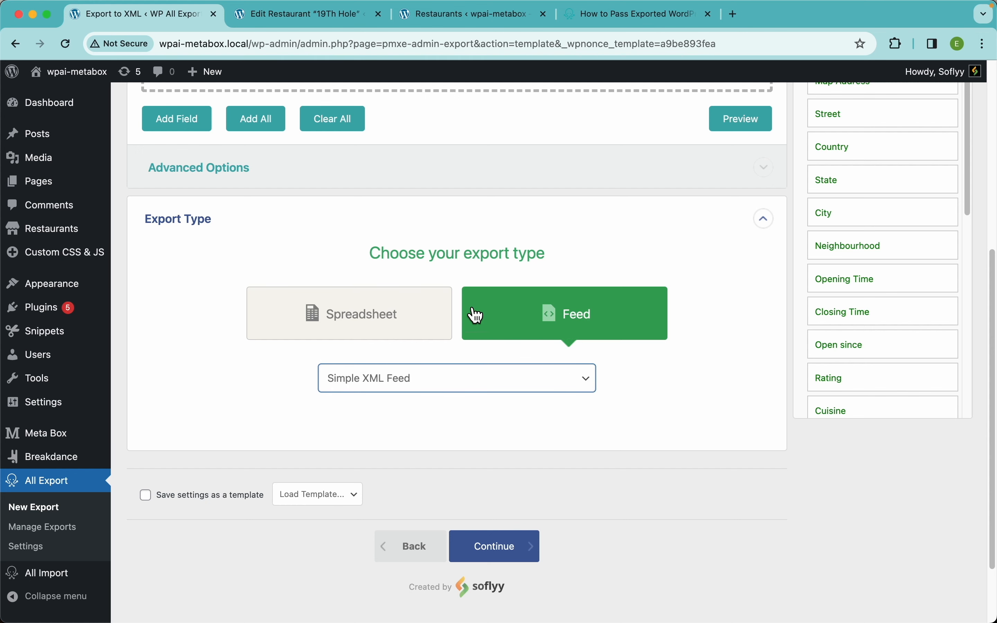
Set the export type to Spreadsheet with the Excel File (XLSX) format, and continue to the export settings
{"action": "left_click", "coordinate": [388, 325]}
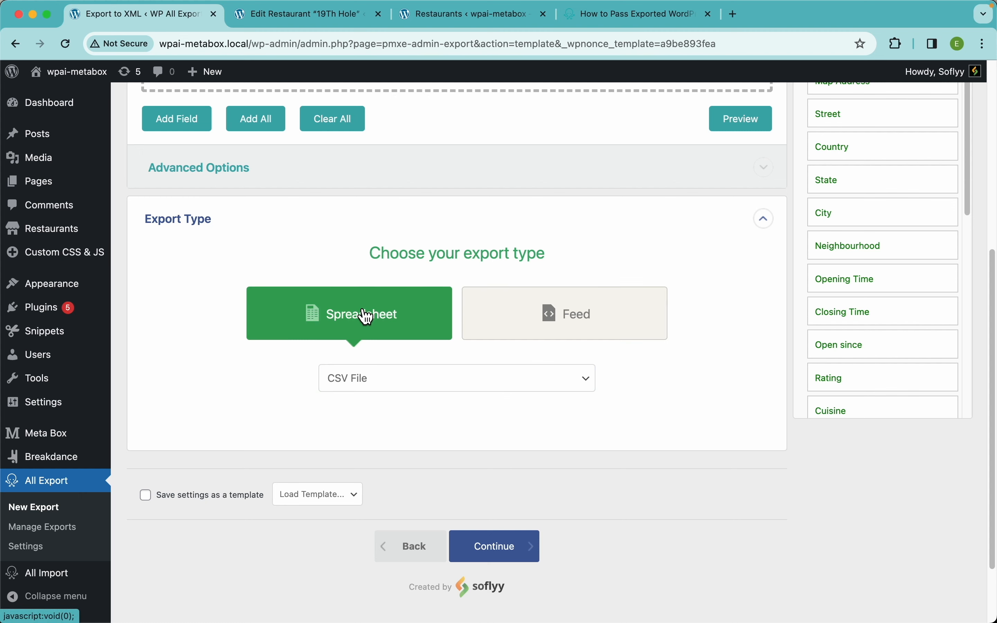
{"action": "left_click", "coordinate": [399, 379]}
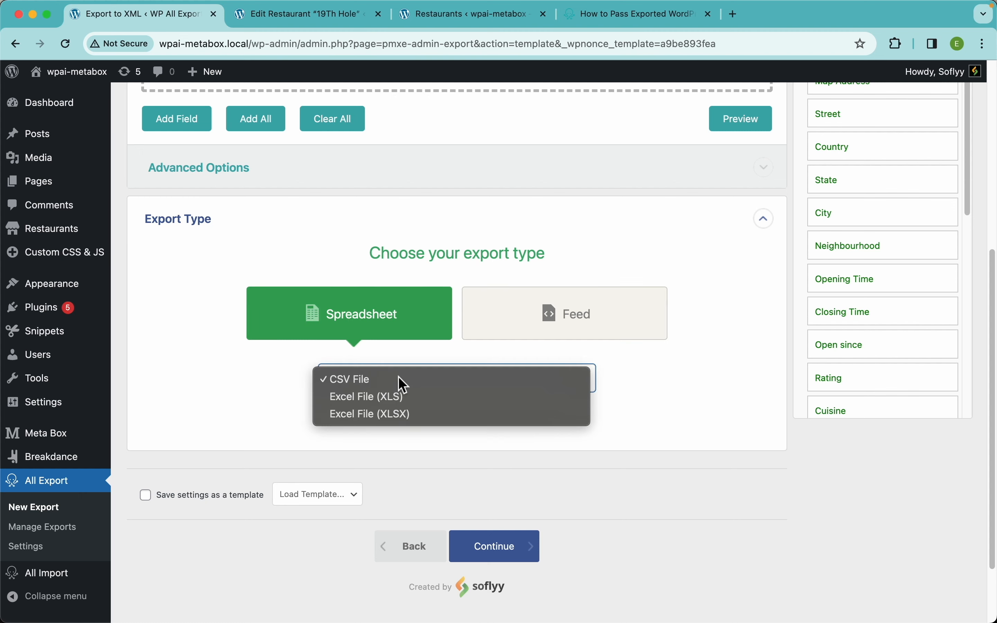
{"action": "left_click", "coordinate": [402, 414]}
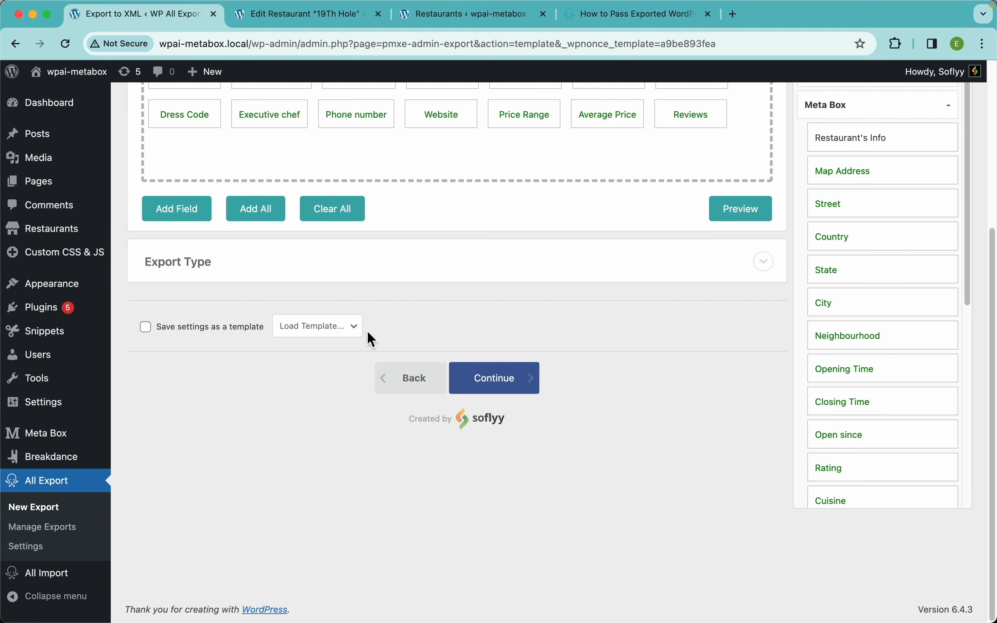
{"action": "scroll", "coordinate": [457, 341], "scroll_direction": "up", "scroll_amount": 5}
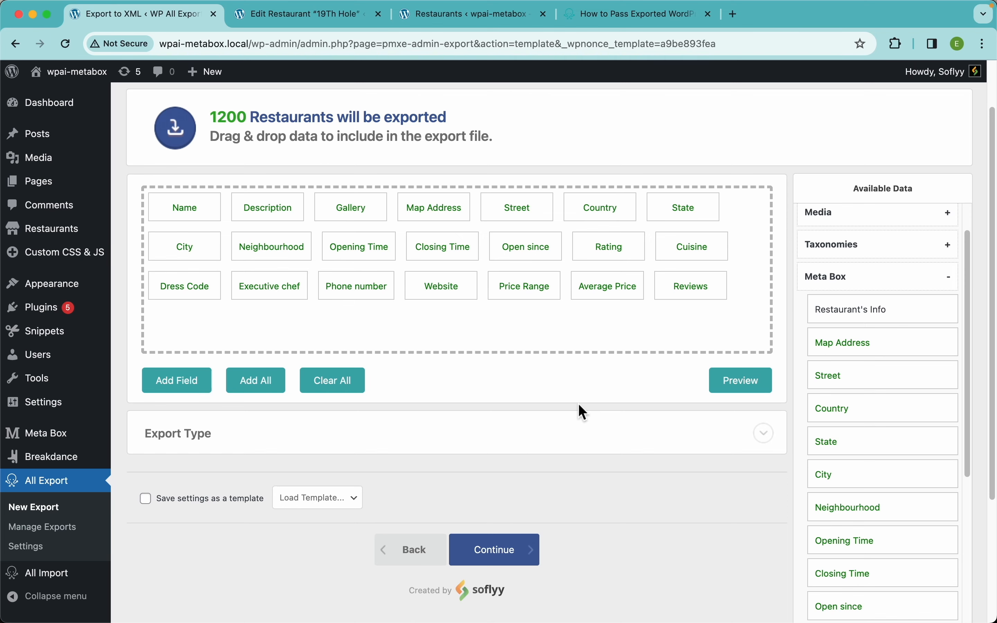
{"action": "scroll", "coordinate": [579, 404], "scroll_direction": "down", "scroll_amount": 5}
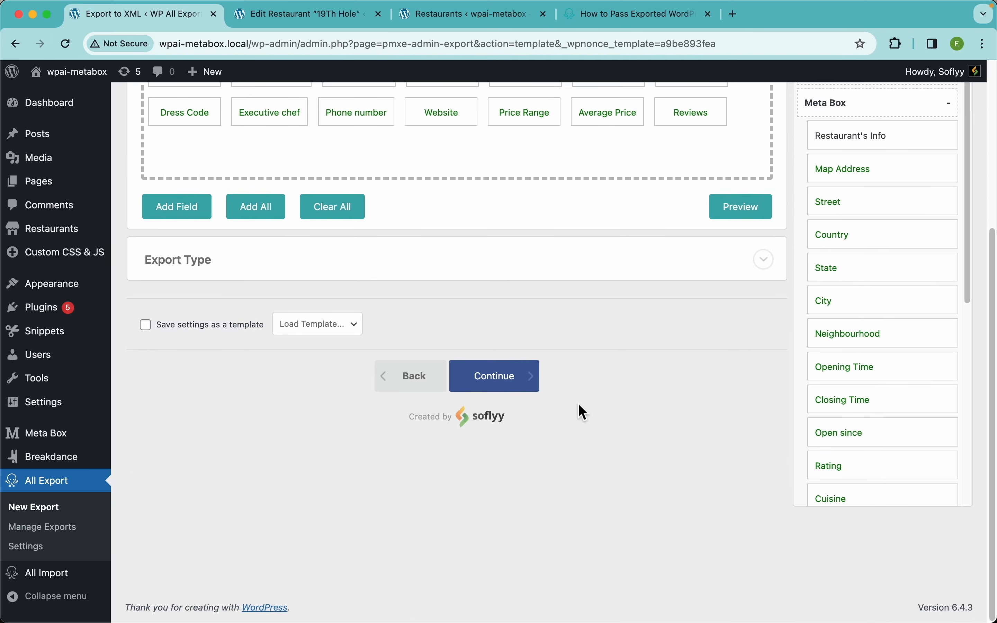
{"action": "left_click", "coordinate": [514, 389]}
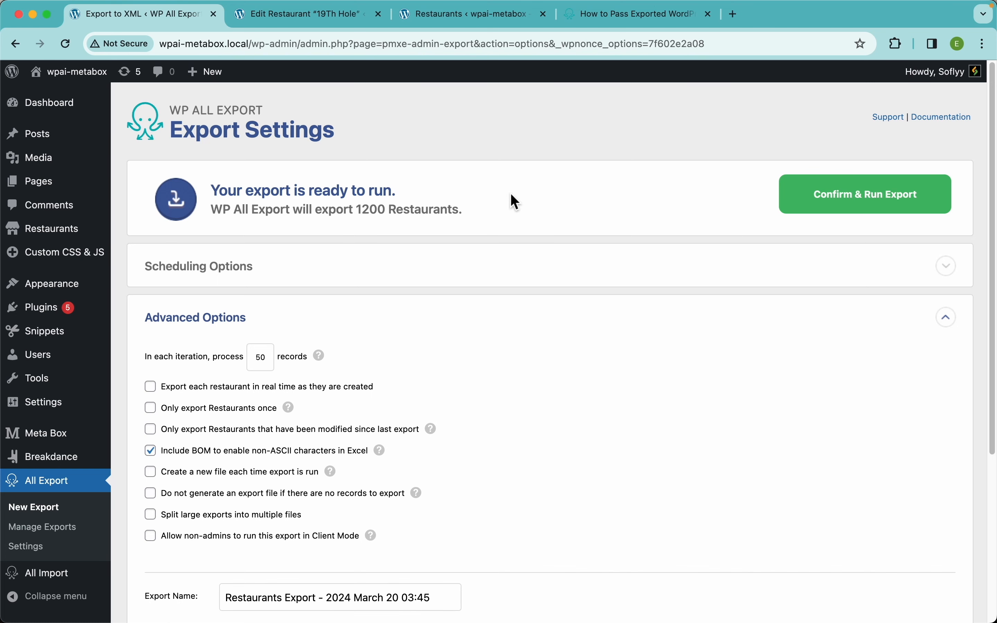
Expand the Scheduling Options and set Automatic Scheduling to run every week on Mon, Tue, Wed and Thu
{"action": "left_click", "coordinate": [384, 267]}
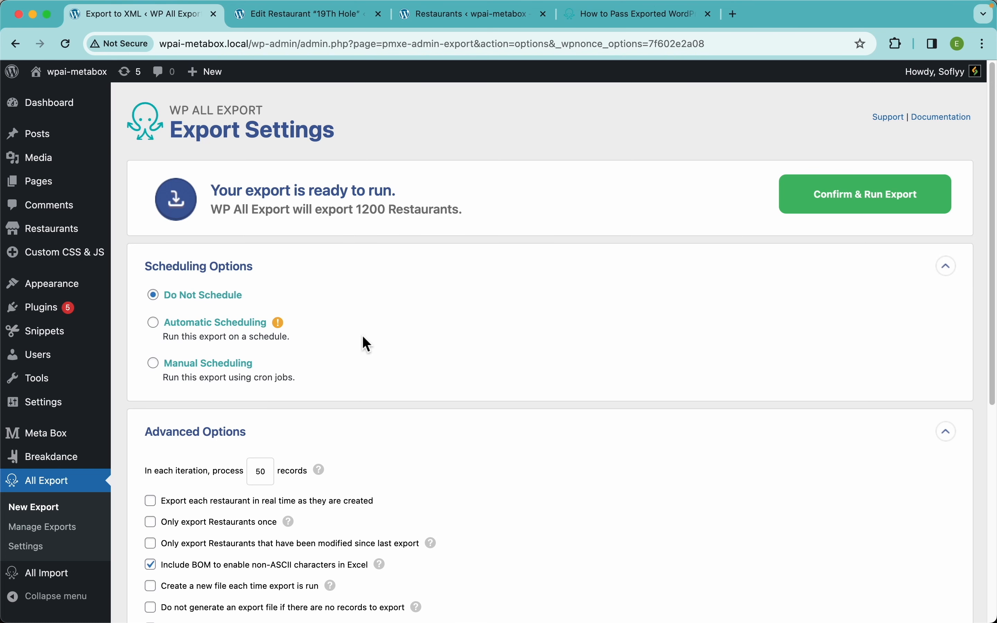
{"action": "left_click", "coordinate": [210, 330]}
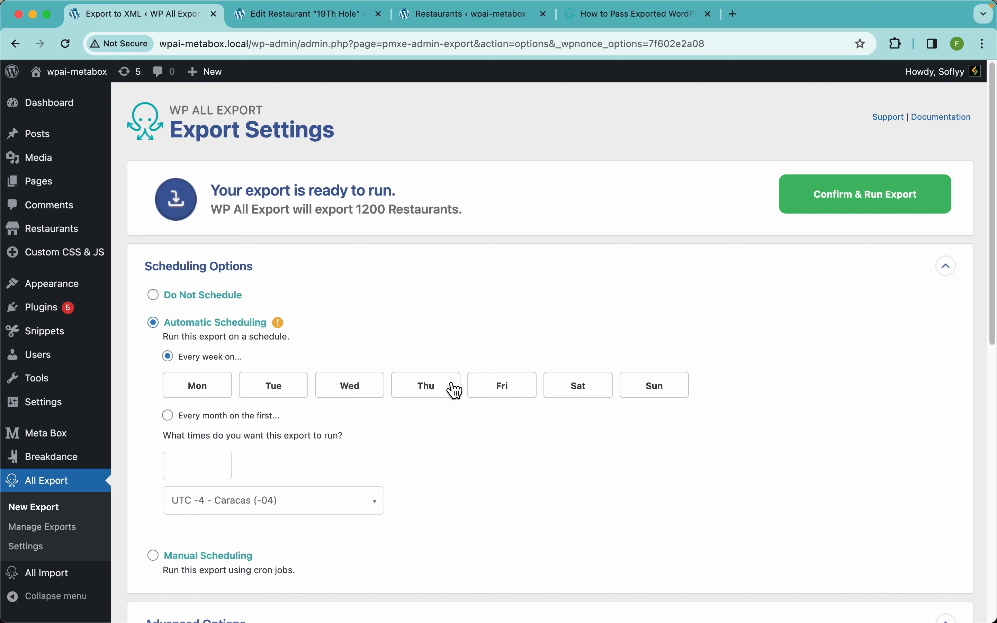
{"action": "left_click", "coordinate": [194, 395]}
{"action": "left_click", "coordinate": [278, 387]}
{"action": "left_click", "coordinate": [357, 390]}
{"action": "left_click", "coordinate": [426, 395]}
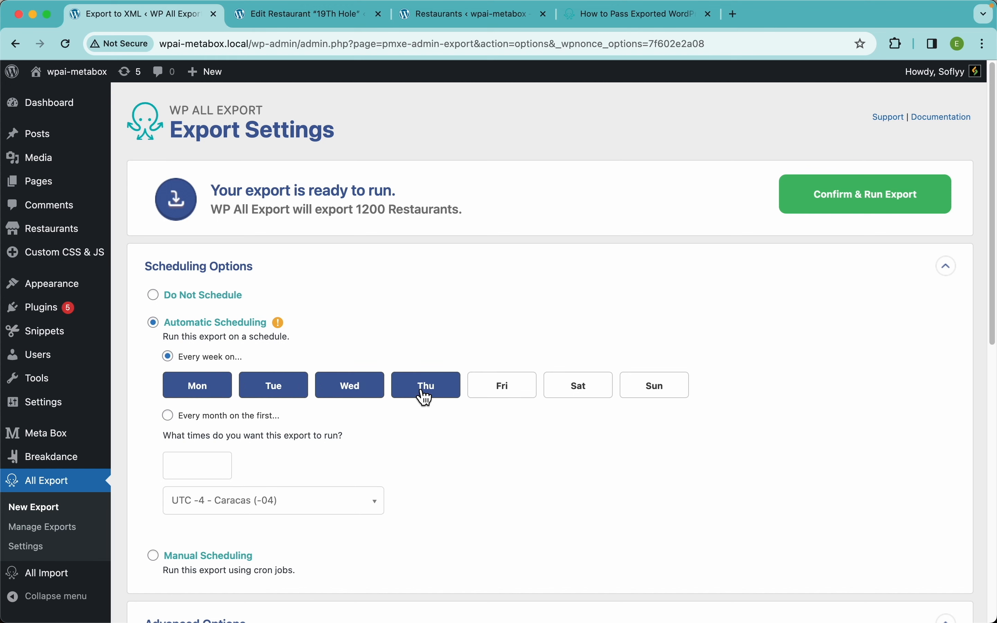
Add 12:00am and 8:30am as run times for the automatic export schedule
{"action": "left_click", "coordinate": [200, 466]}
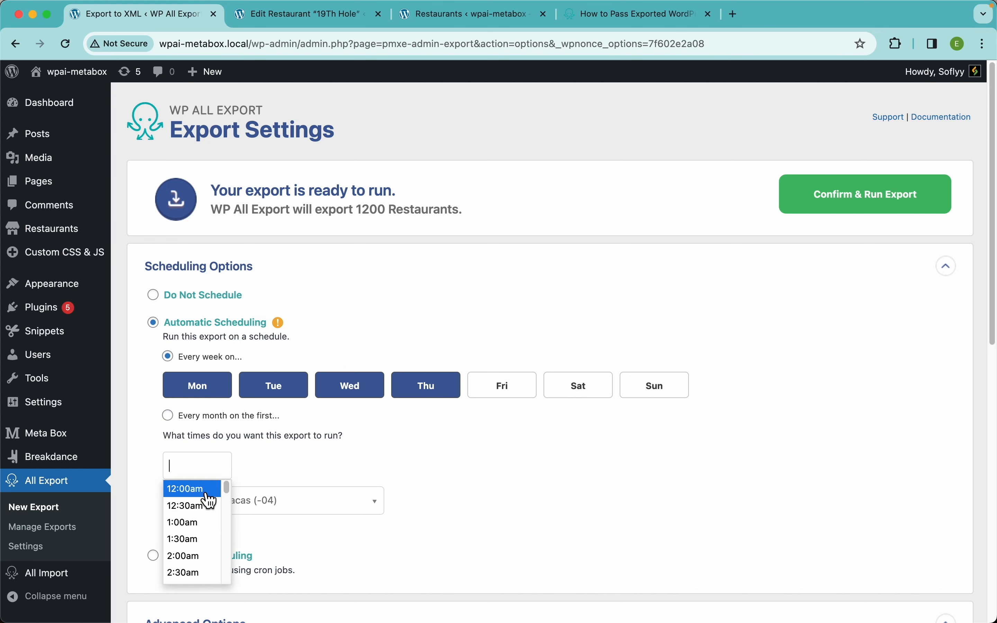
{"action": "left_click", "coordinate": [207, 491]}
{"action": "left_click", "coordinate": [280, 460]}
{"action": "scroll", "coordinate": [278, 563], "scroll_direction": "down", "scroll_amount": 5}
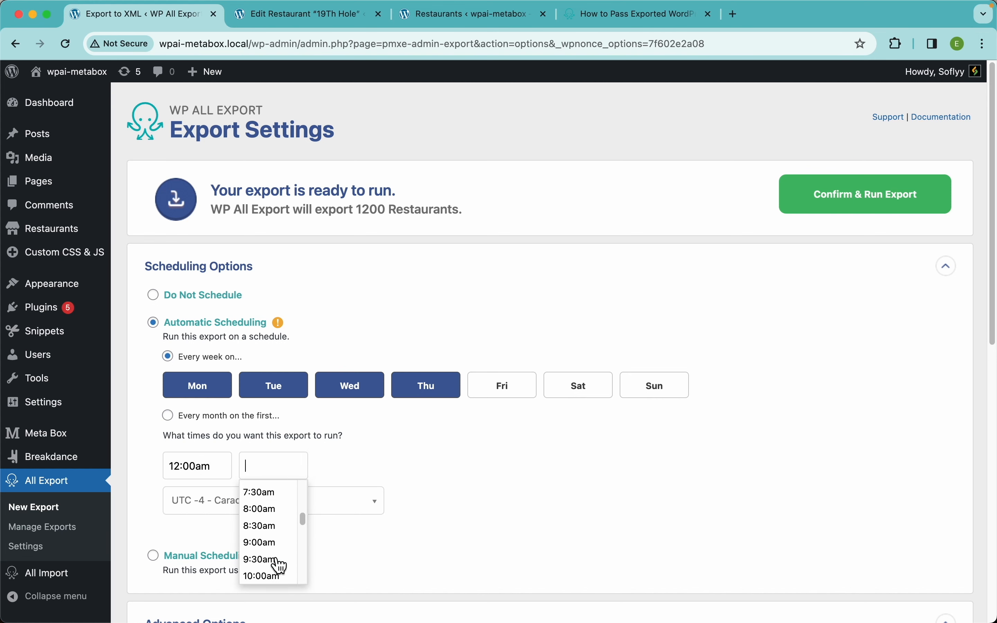
{"action": "left_click", "coordinate": [275, 529]}
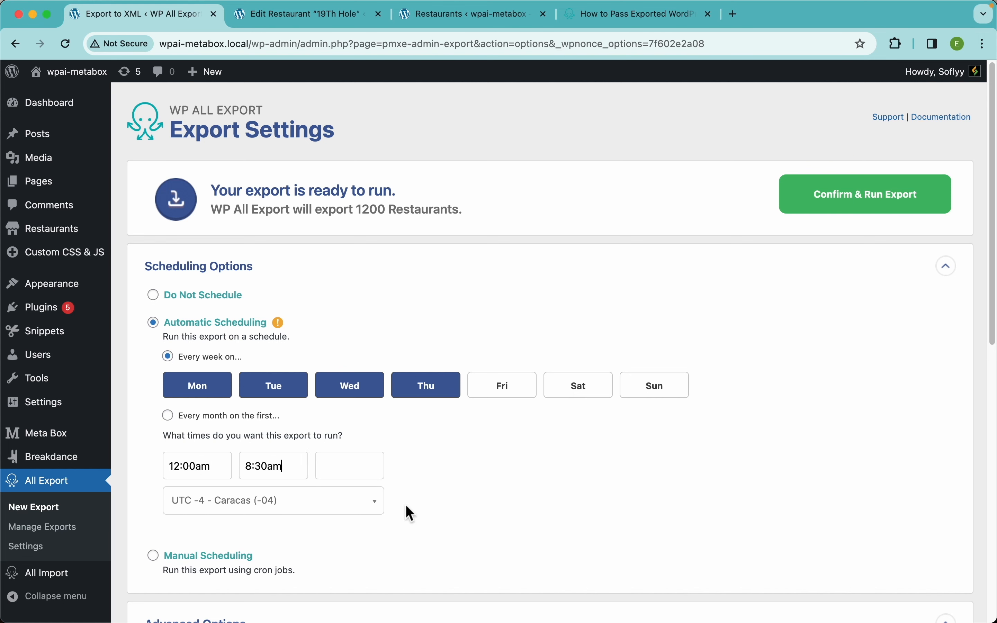
View the Manual Scheduling URLs, then restore Do Not Schedule and collapse the Scheduling Options
{"action": "scroll", "coordinate": [337, 408], "scroll_direction": "down", "scroll_amount": 3}
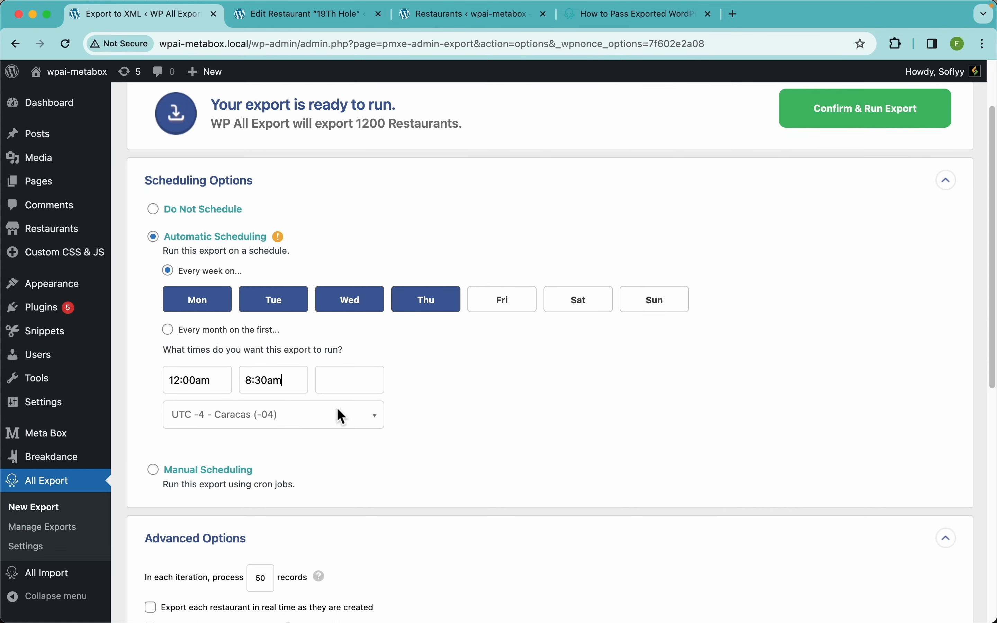
{"action": "left_click", "coordinate": [238, 471]}
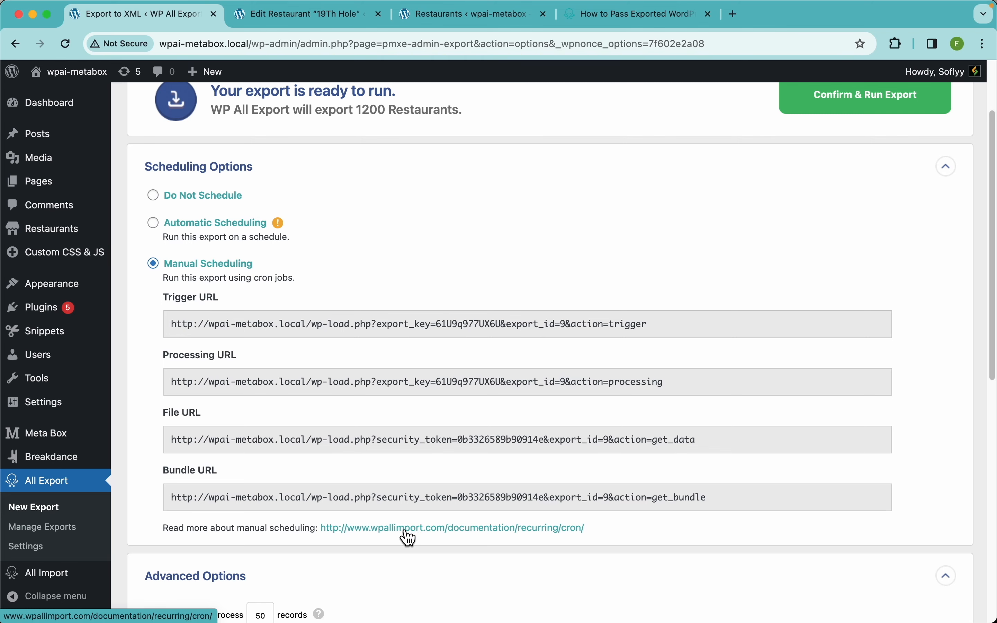
{"action": "left_click", "coordinate": [210, 196]}
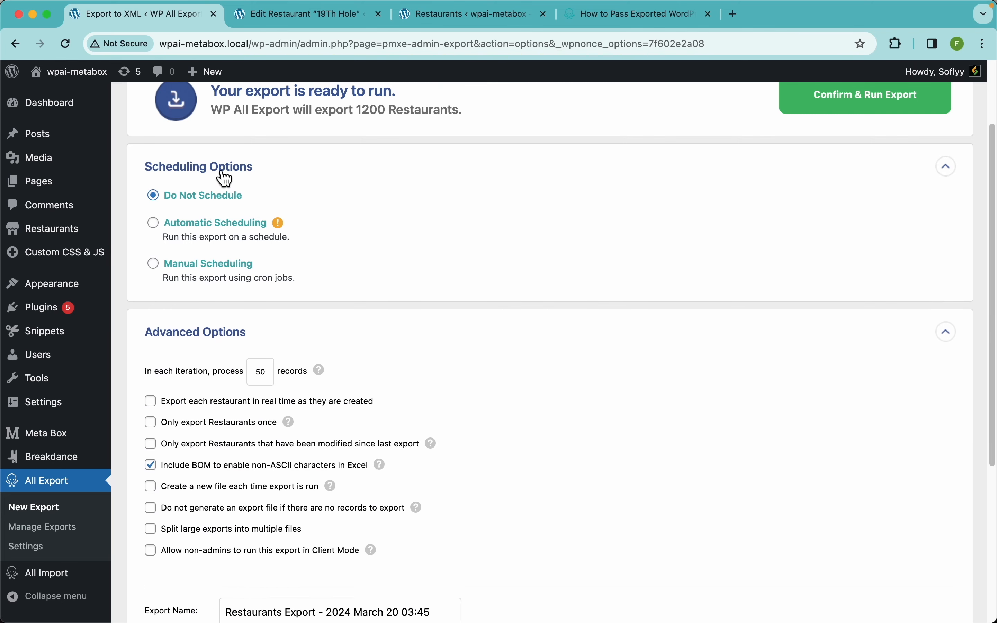
{"action": "left_click", "coordinate": [223, 175]}
{"action": "scroll", "coordinate": [410, 264], "scroll_direction": "up", "scroll_amount": 3}
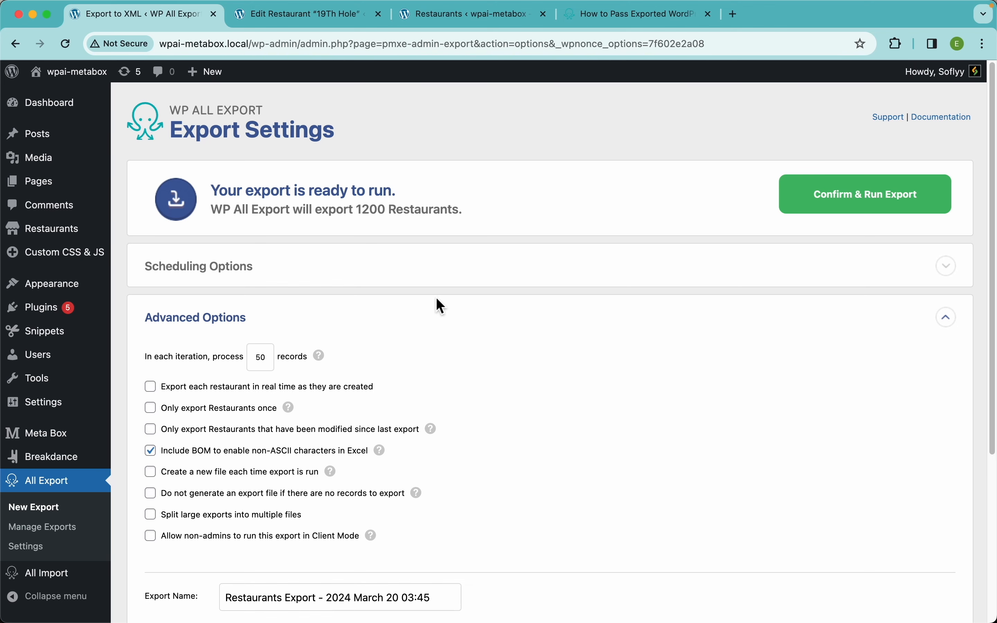
Examine the Advanced Options and read the help for exporting only Restaurants modified since the last export
{"action": "scroll", "coordinate": [439, 303], "scroll_direction": "down", "scroll_amount": 5}
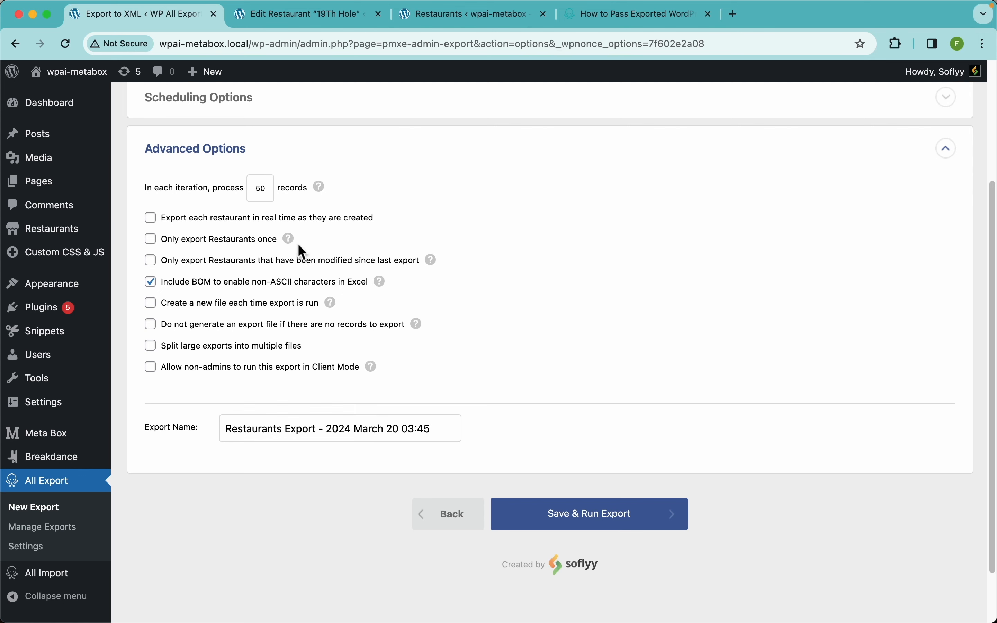
{"action": "mouse_move", "coordinate": [290, 242]}
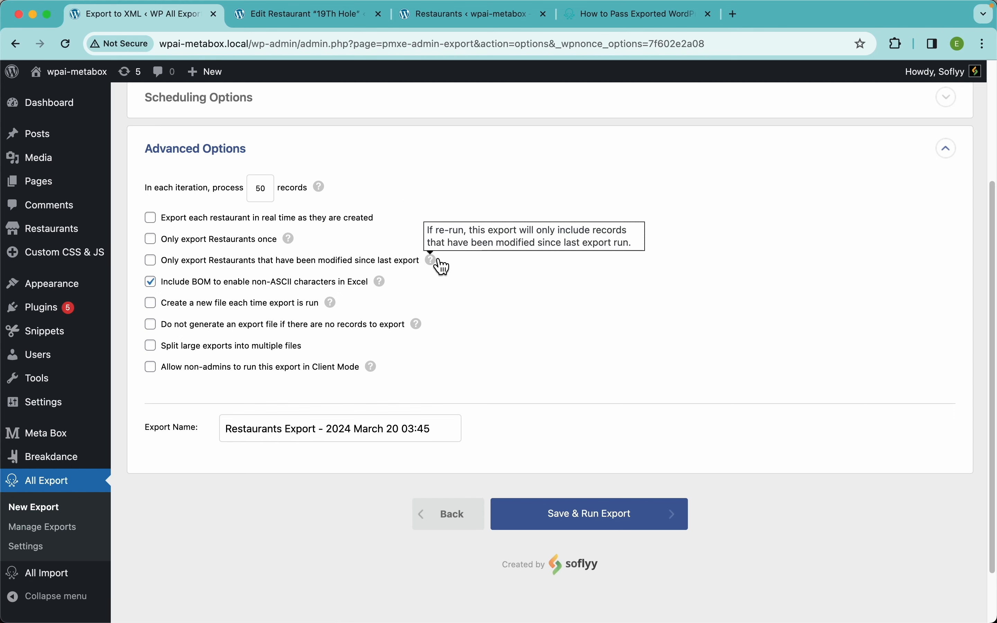
{"action": "mouse_move", "coordinate": [438, 268]}
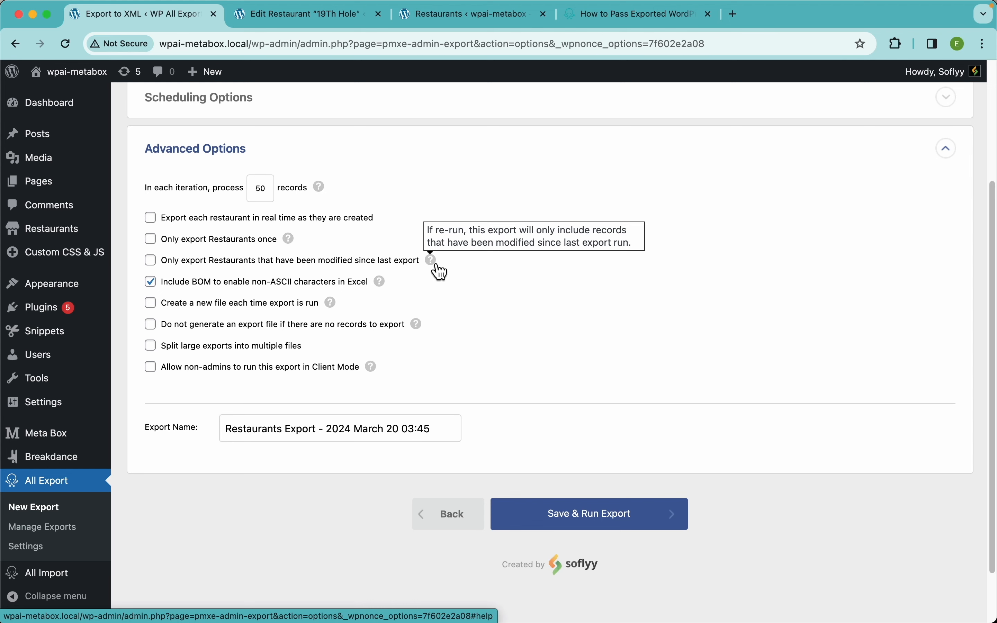
Run the export and download its XLSX file, choosing to keep the blocked download
{"action": "scroll", "coordinate": [705, 202], "scroll_direction": "up", "scroll_amount": 3}
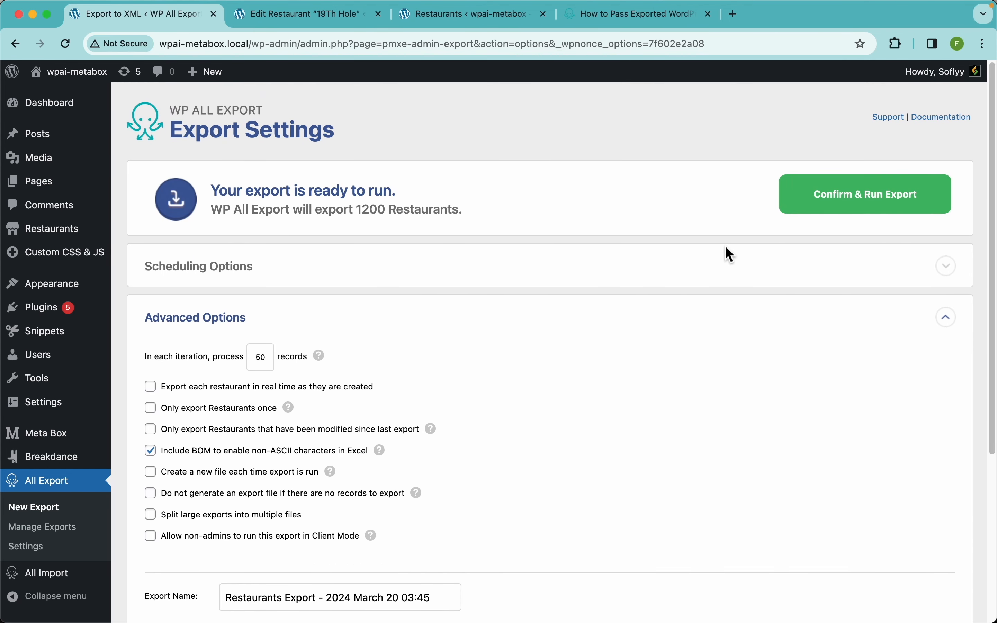
{"action": "left_click", "coordinate": [842, 197]}
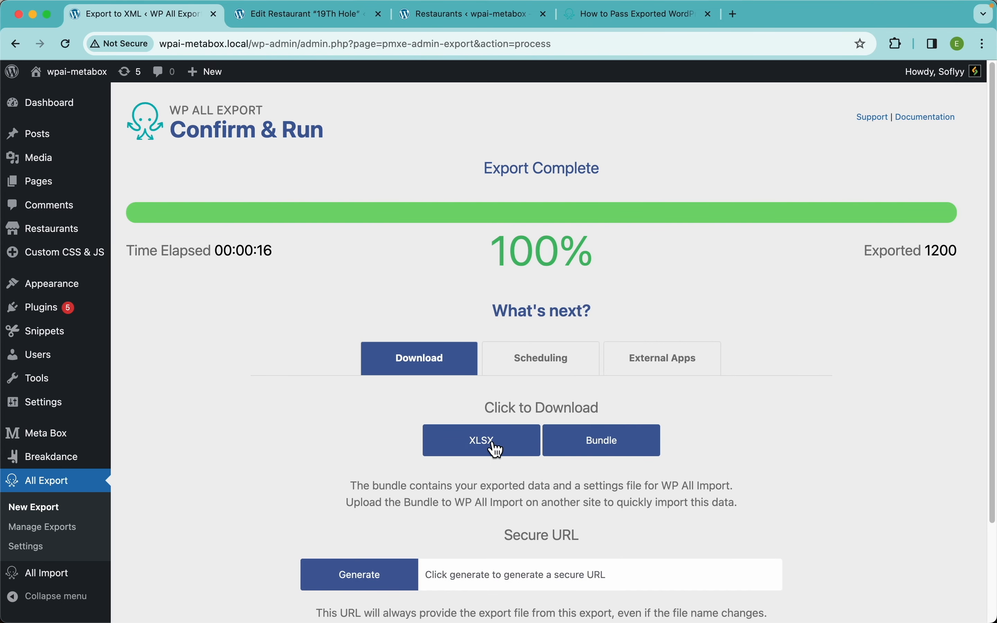
{"action": "left_click", "coordinate": [491, 453]}
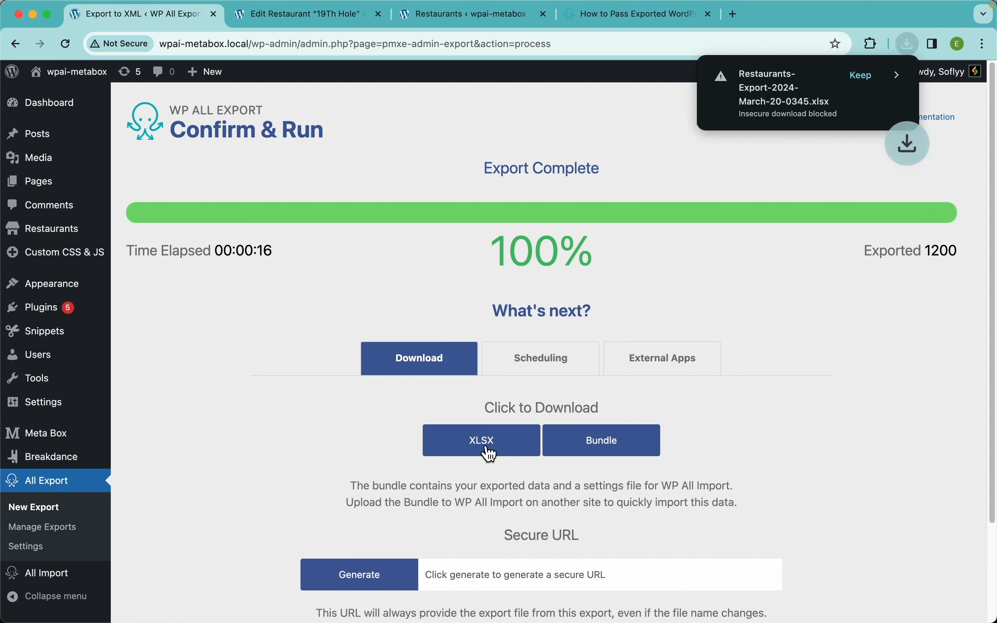
{"action": "left_click", "coordinate": [860, 78]}
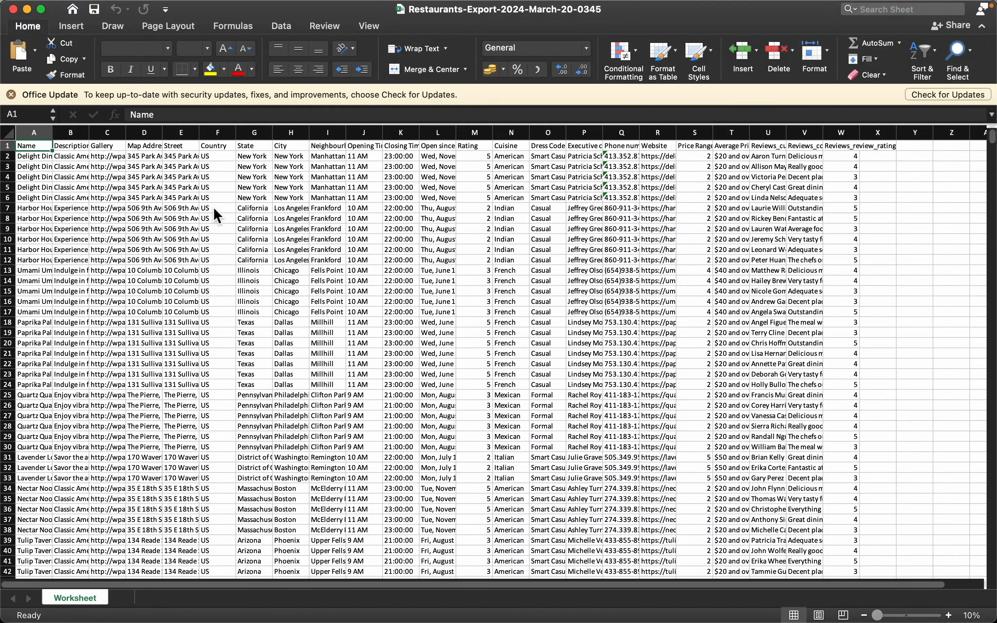
In the exported Excel worksheet, widen the Name, Description, Gallery and Map Address columns to make their contents readable
{"action": "scroll", "coordinate": [214, 209], "scroll_direction": "up", "scroll_amount": 5}
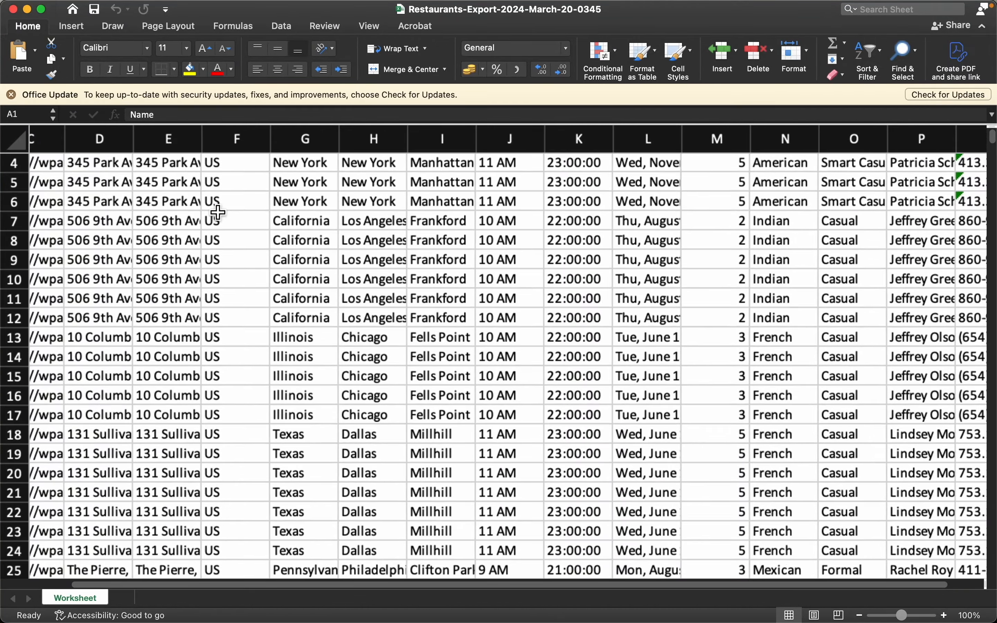
{"action": "scroll", "coordinate": [217, 213], "scroll_direction": "down", "scroll_amount": 3}
{"action": "scroll", "coordinate": [217, 214], "scroll_direction": "left", "scroll_amount": 2}
{"action": "scroll", "coordinate": [217, 214], "scroll_direction": "up", "scroll_amount": 2}
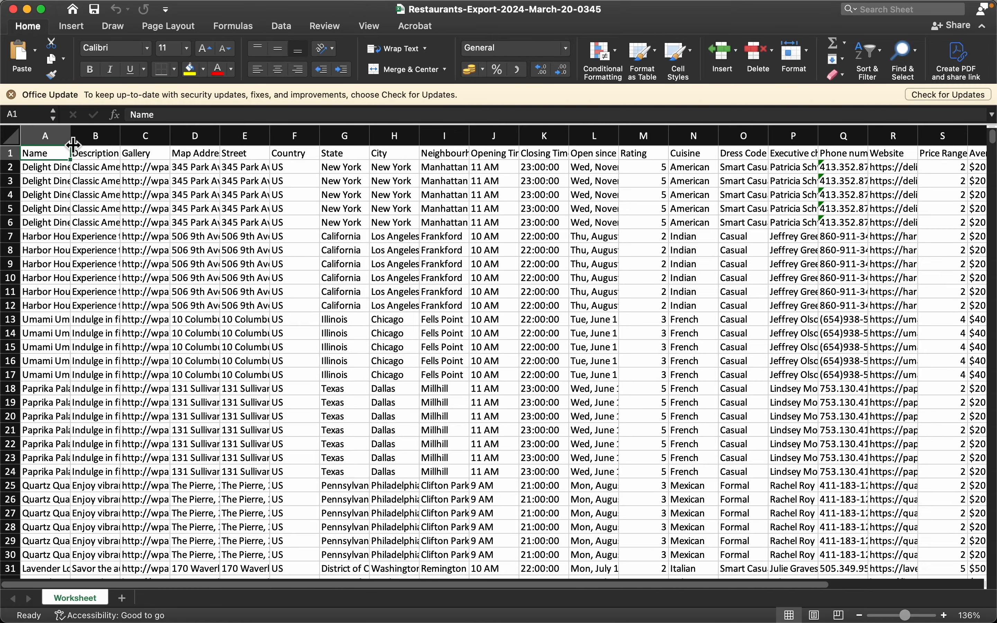
{"action": "double_click", "coordinate": [74, 145]}
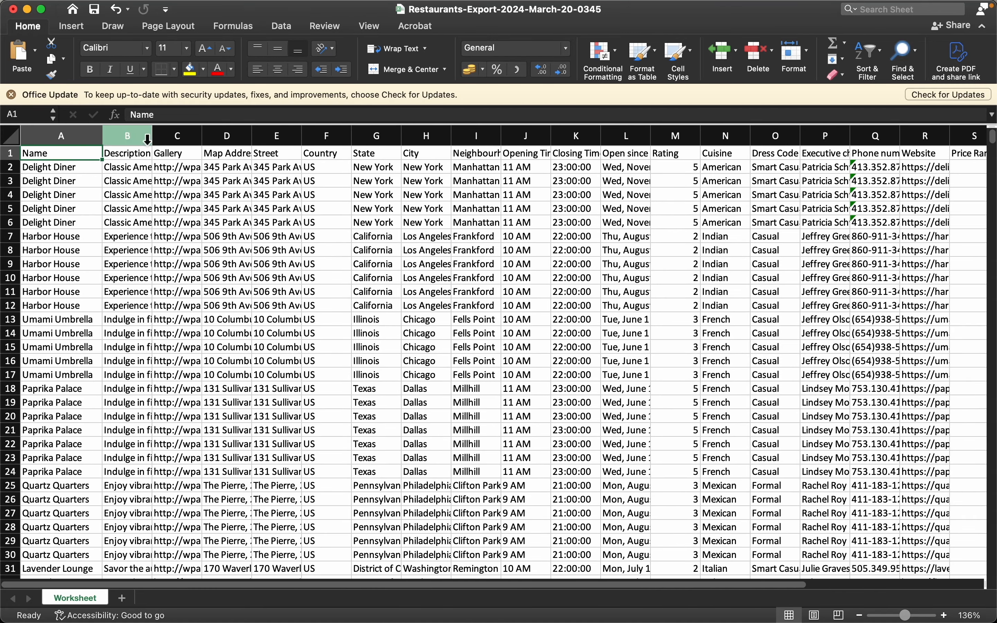
{"action": "left_click_drag", "start_coordinate": [152, 144], "coordinate": [345, 142]}
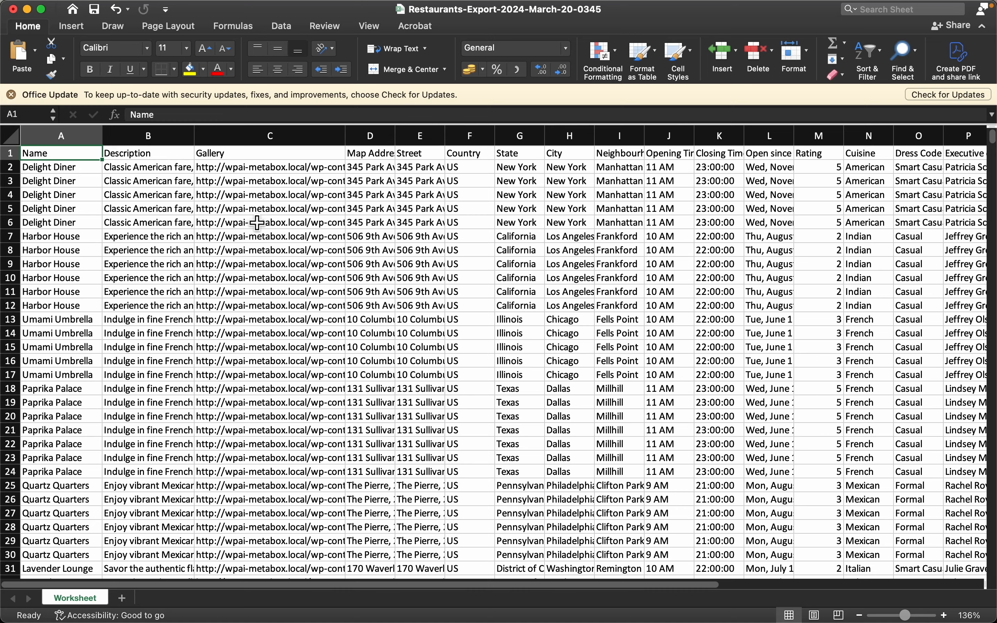
{"action": "scroll", "coordinate": [455, 158], "scroll_direction": "right", "scroll_amount": 5}
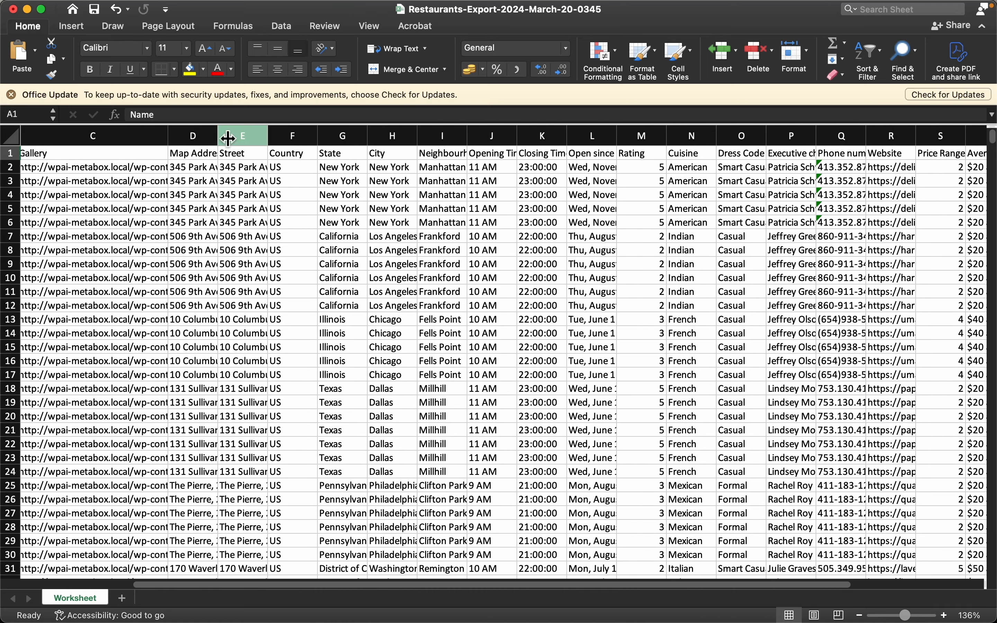
{"action": "left_click_drag", "start_coordinate": [217, 136], "coordinate": [300, 138]}
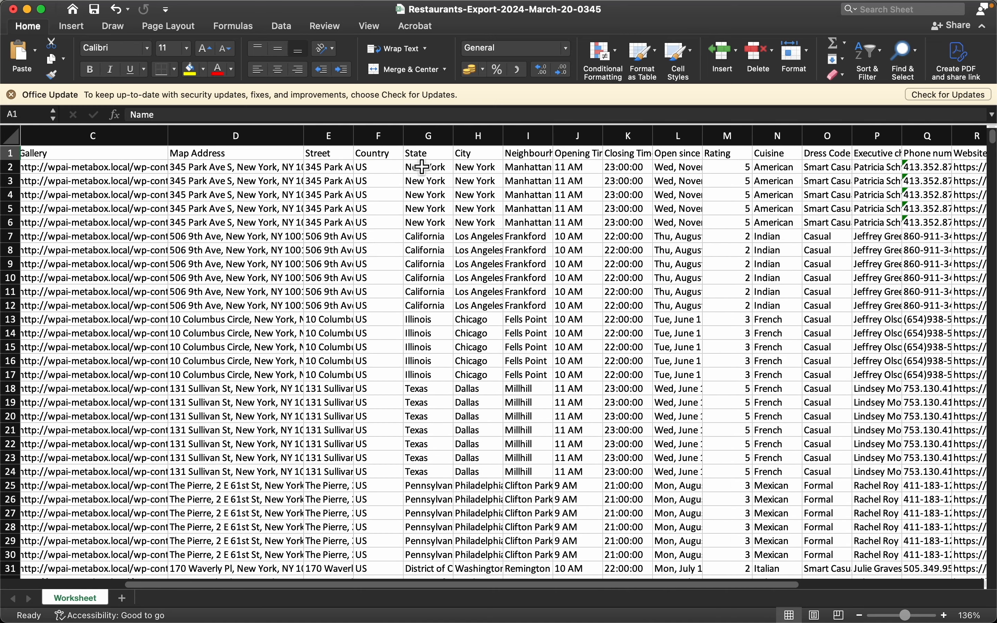
Widen the Opening Time, Closing Time and Open since columns and check their time and date formats
{"action": "scroll", "coordinate": [539, 177], "scroll_direction": "right", "scroll_amount": 3}
{"action": "scroll", "coordinate": [540, 177], "scroll_direction": "right", "scroll_amount": 3}
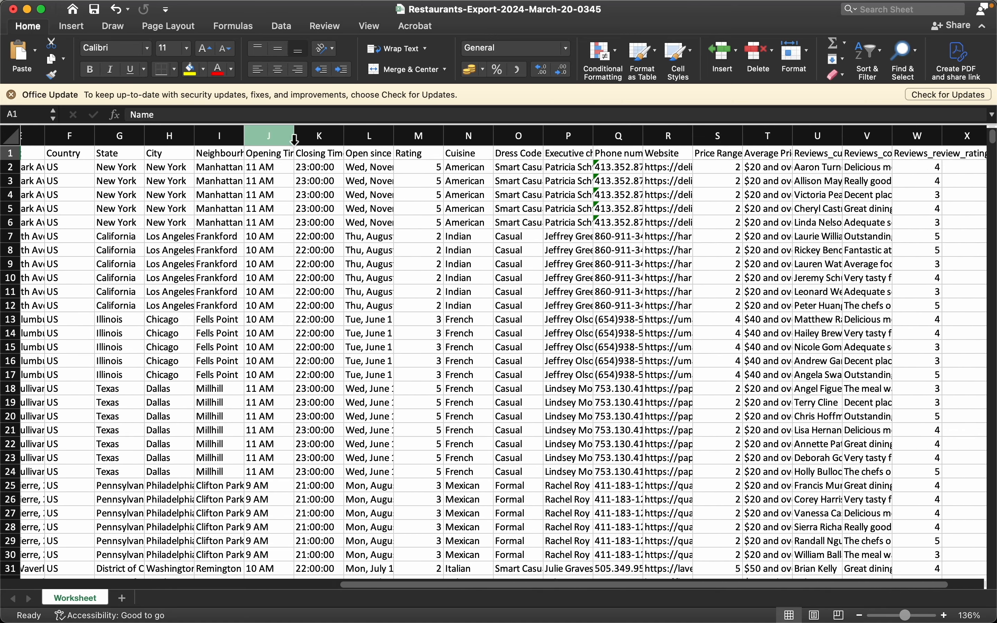
{"action": "left_click_drag", "start_coordinate": [294, 136], "coordinate": [413, 136]}
{"action": "left_click_drag", "start_coordinate": [294, 208], "coordinate": [283, 361]}
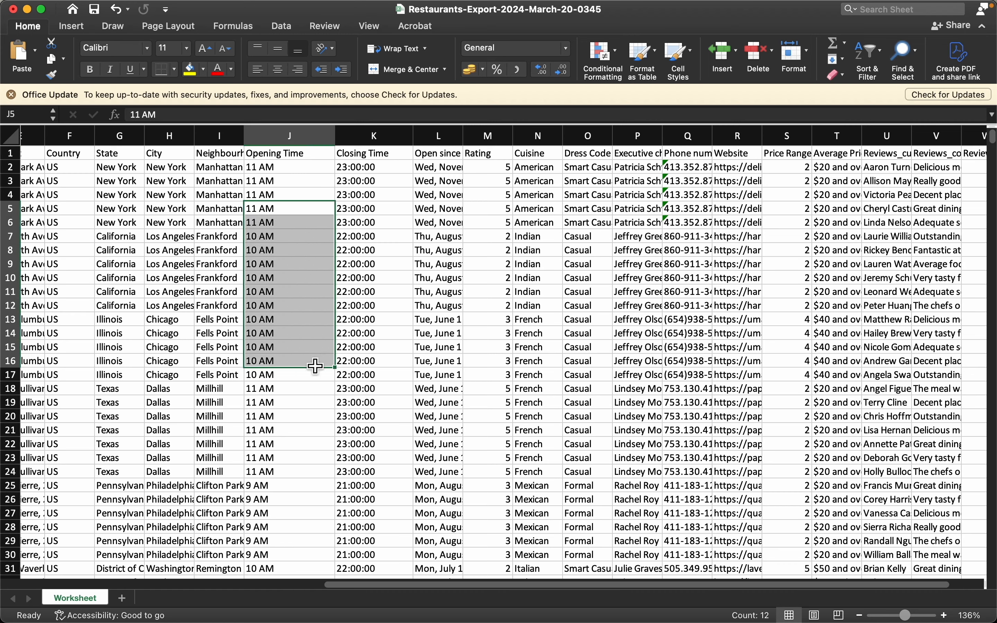
{"action": "left_click", "coordinate": [362, 264]}
{"action": "left_click_drag", "start_coordinate": [377, 239], "coordinate": [368, 405]}
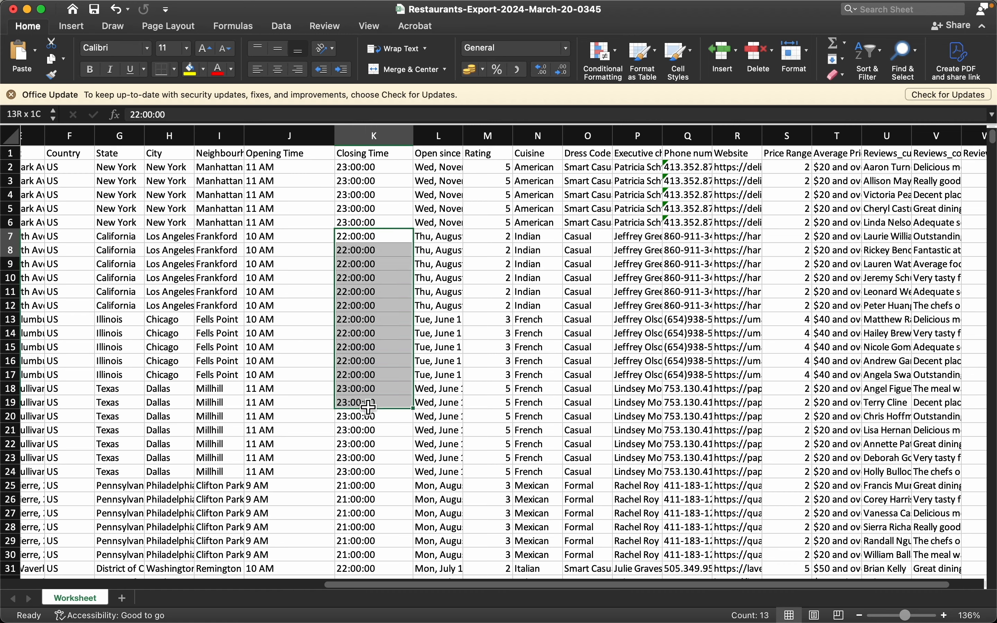
{"action": "double_click", "coordinate": [463, 136]}
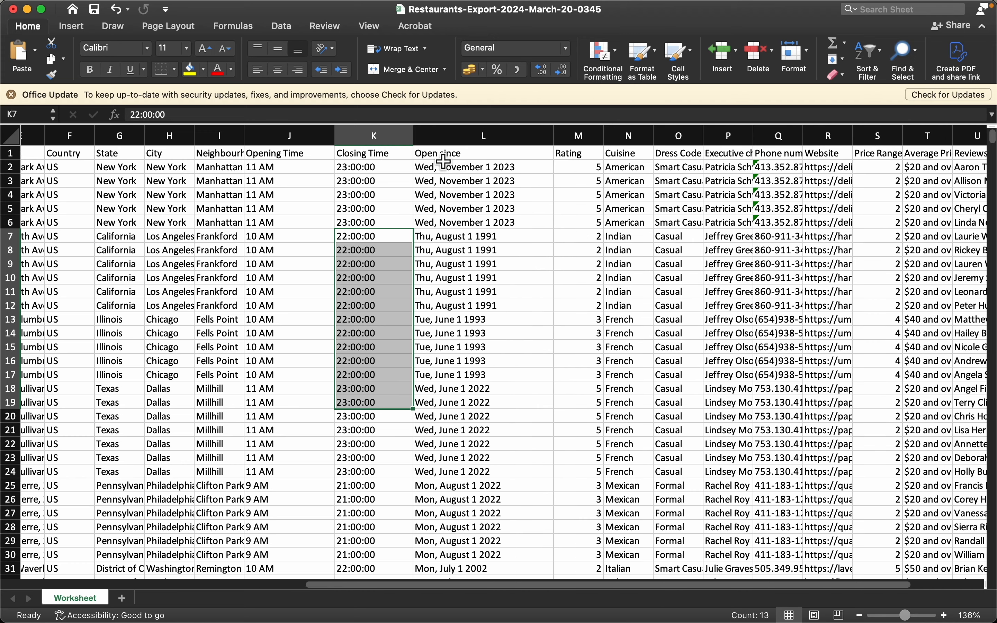
{"action": "left_click", "coordinate": [500, 210]}
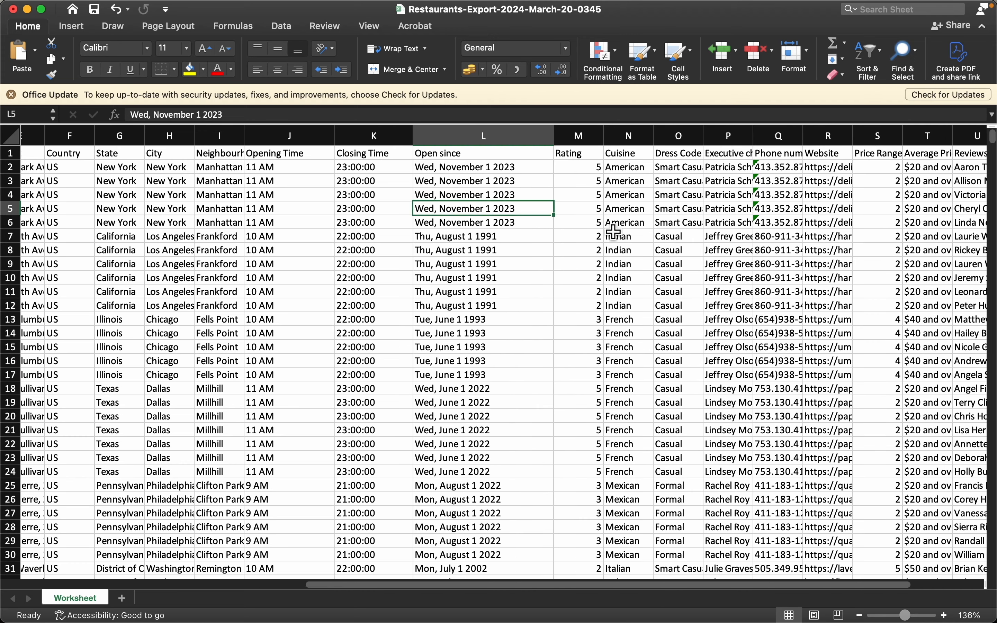
Widen the review customer name, comments and review rating columns in the worksheet to make their contents readable
{"action": "scroll", "coordinate": [574, 225], "scroll_direction": "right", "scroll_amount": 7}
{"action": "scroll", "coordinate": [641, 240], "scroll_direction": "left", "scroll_amount": 3}
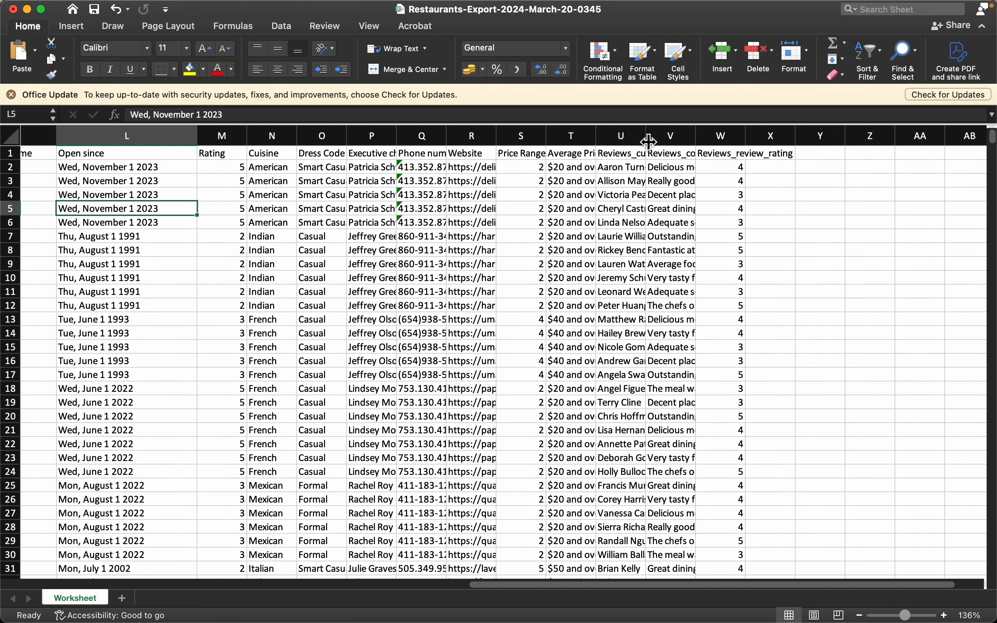
{"action": "left_click_drag", "start_coordinate": [650, 141], "coordinate": [895, 139]}
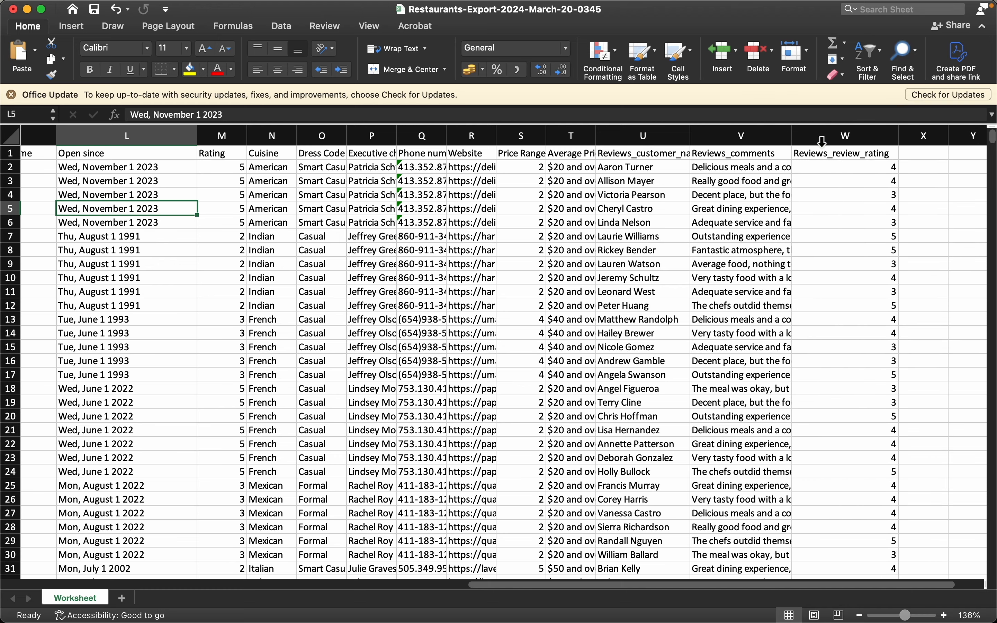
{"action": "scroll", "coordinate": [679, 256], "scroll_direction": "left", "scroll_amount": 10}
{"action": "scroll", "coordinate": [679, 256], "scroll_direction": "right", "scroll_amount": 2}
Switch to Chrome and review the completed export's download, scheduling and external app options
{"action": "key", "text": "super+Tab"}
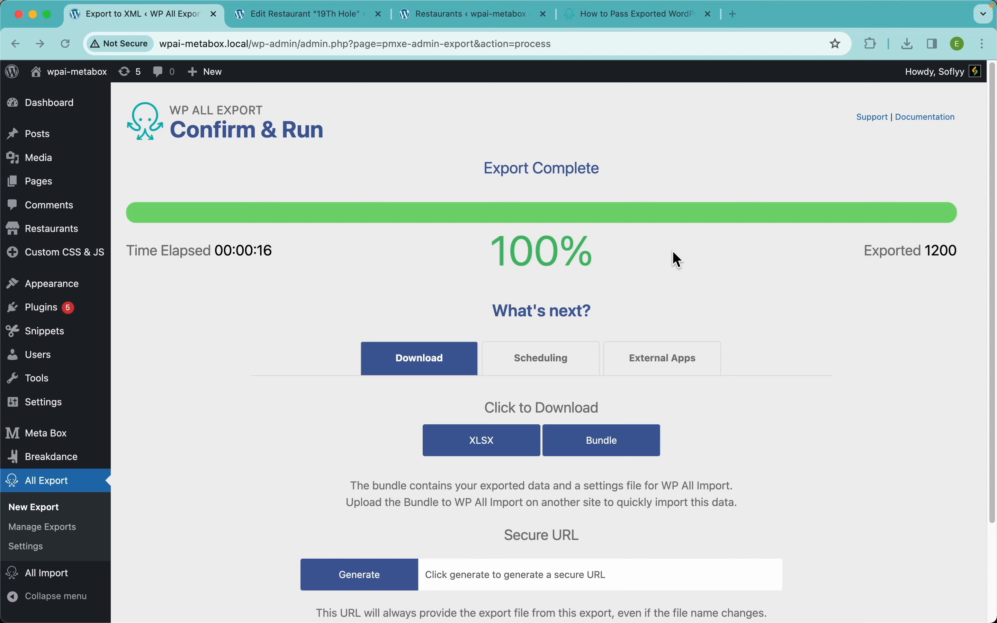
{"action": "scroll", "coordinate": [584, 322], "scroll_direction": "down", "scroll_amount": 3}
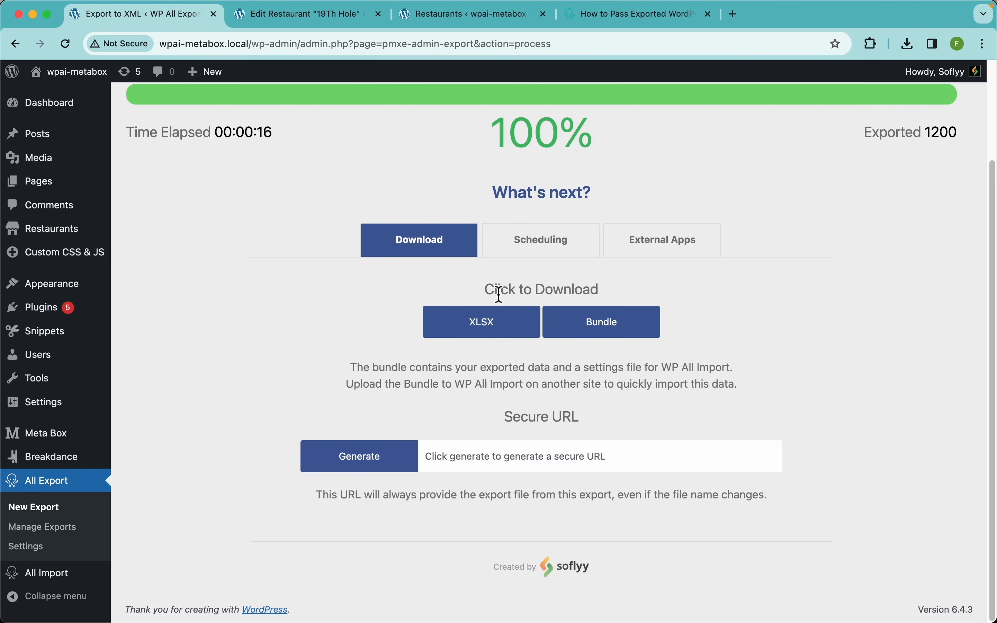
{"action": "left_click", "coordinate": [543, 248]}
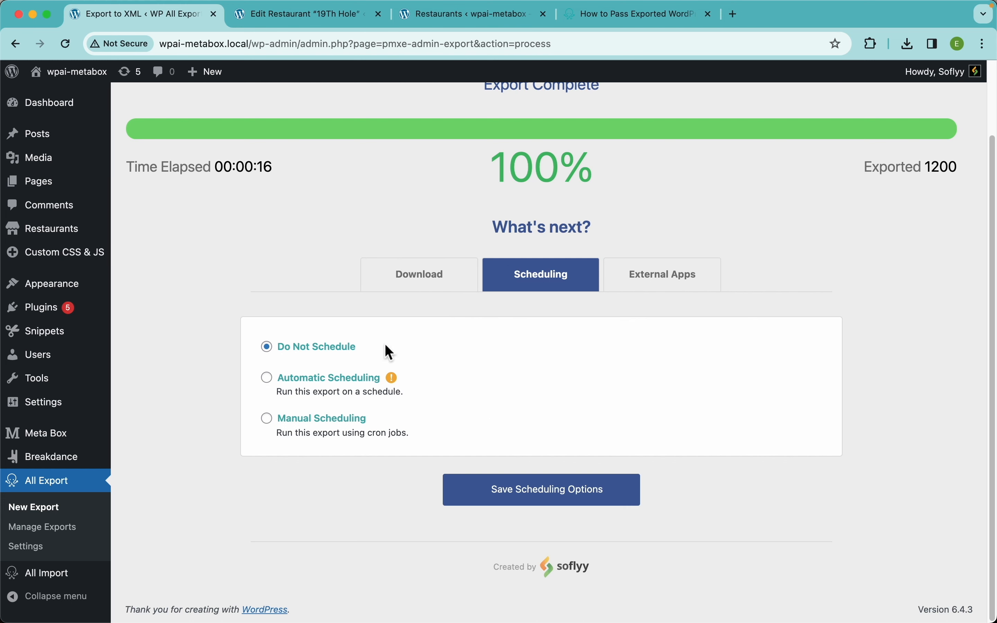
{"action": "left_click", "coordinate": [680, 286]}
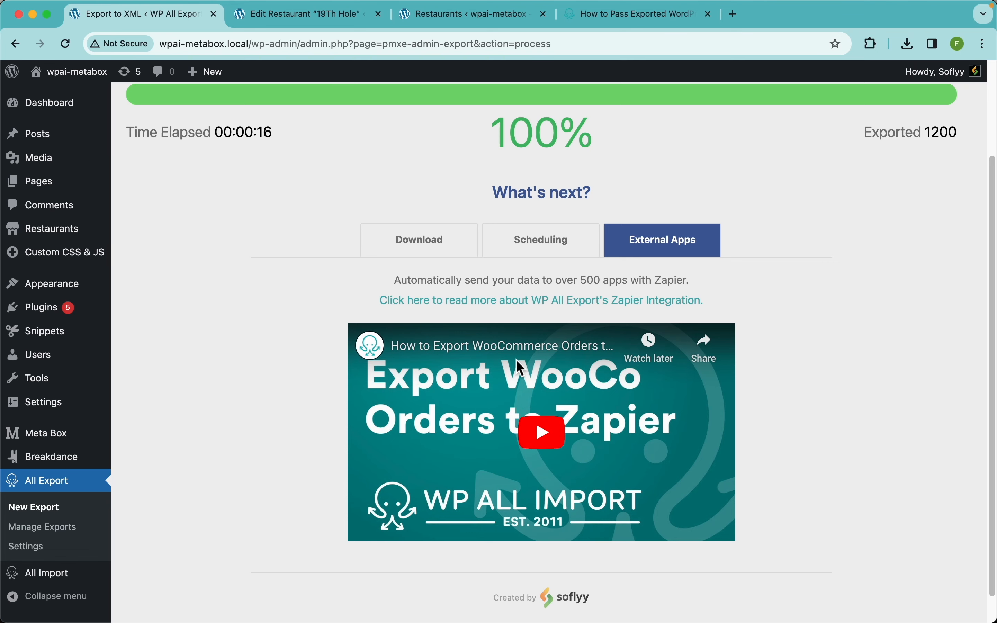
Open the WP All Export Zapier integration page and browse the apps available for pairing through page 4
{"action": "left_click", "coordinate": [486, 303]}
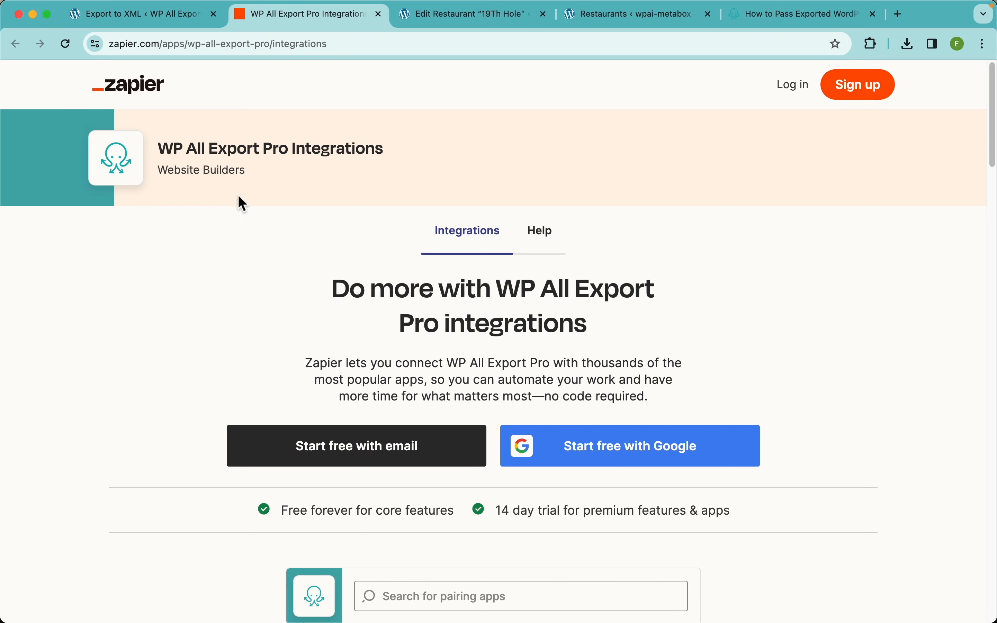
{"action": "scroll", "coordinate": [412, 330], "scroll_direction": "down", "scroll_amount": 10}
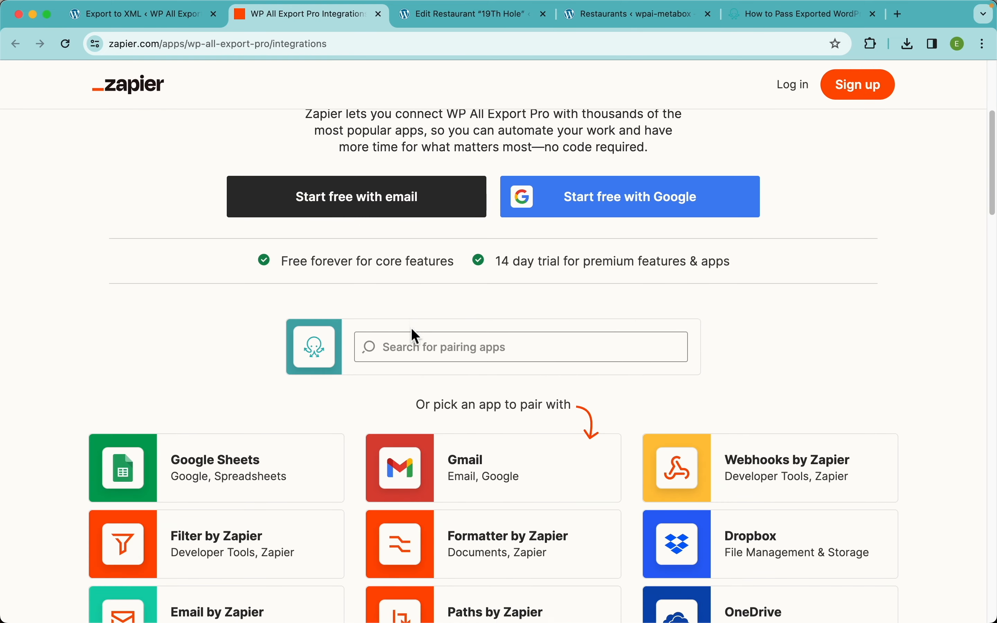
{"action": "scroll", "coordinate": [519, 474], "scroll_direction": "up", "scroll_amount": 1}
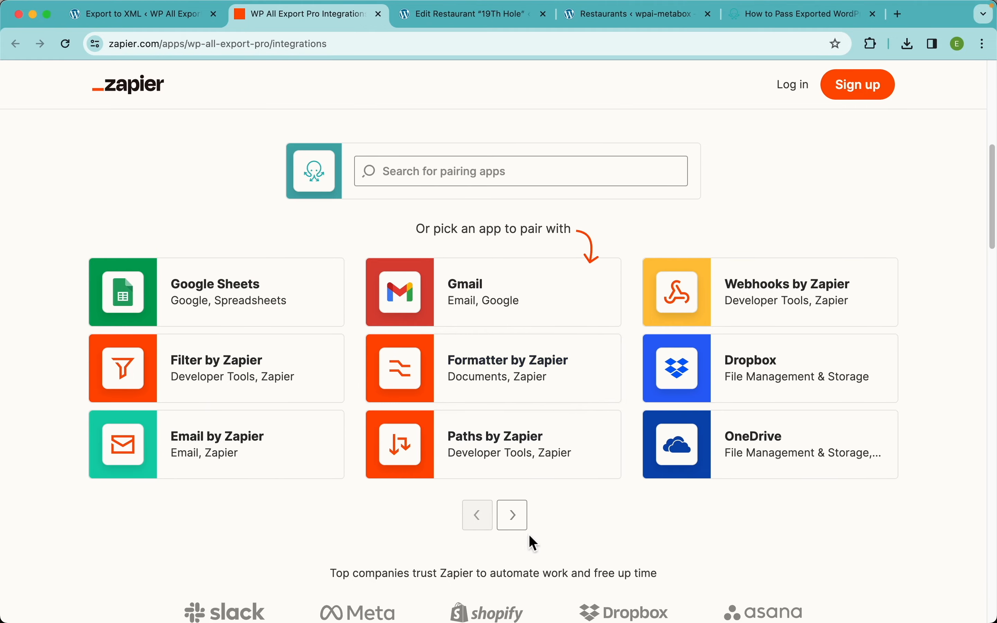
{"action": "left_click", "coordinate": [526, 528]}
{"action": "left_click", "coordinate": [527, 532]}
{"action": "left_click", "coordinate": [527, 532]}
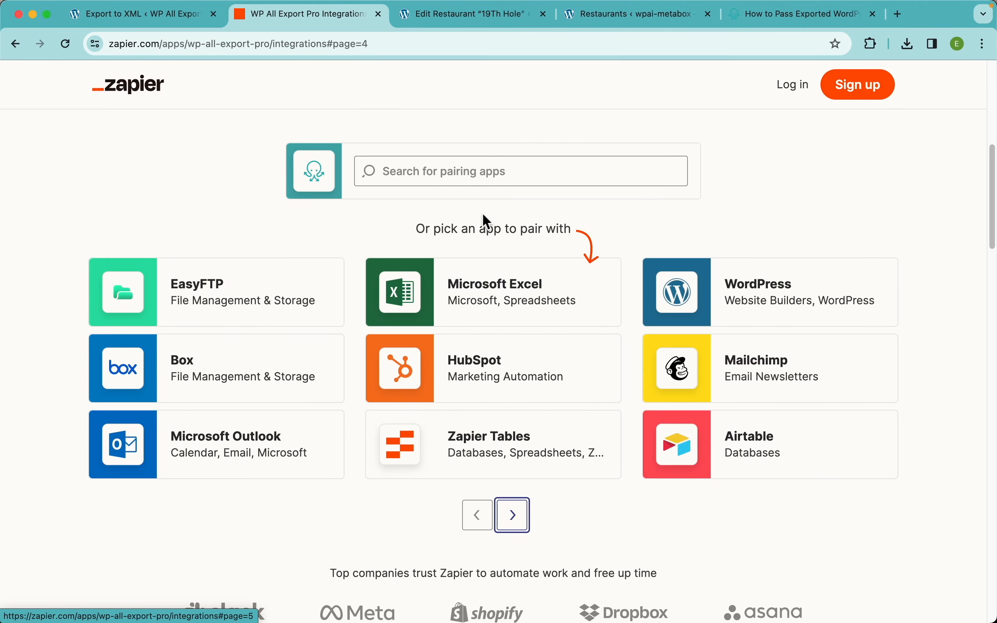
Return to the completed export in WordPress and show its download options again
{"action": "left_click", "coordinate": [185, 29]}
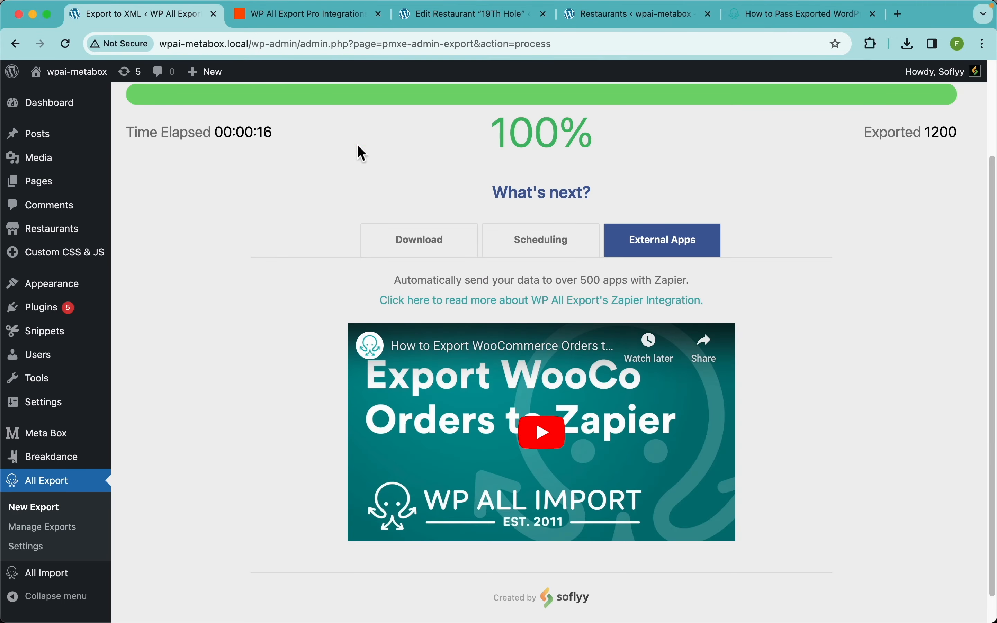
{"action": "left_click", "coordinate": [425, 255]}
{"action": "scroll", "coordinate": [726, 271], "scroll_direction": "up", "scroll_amount": 3}
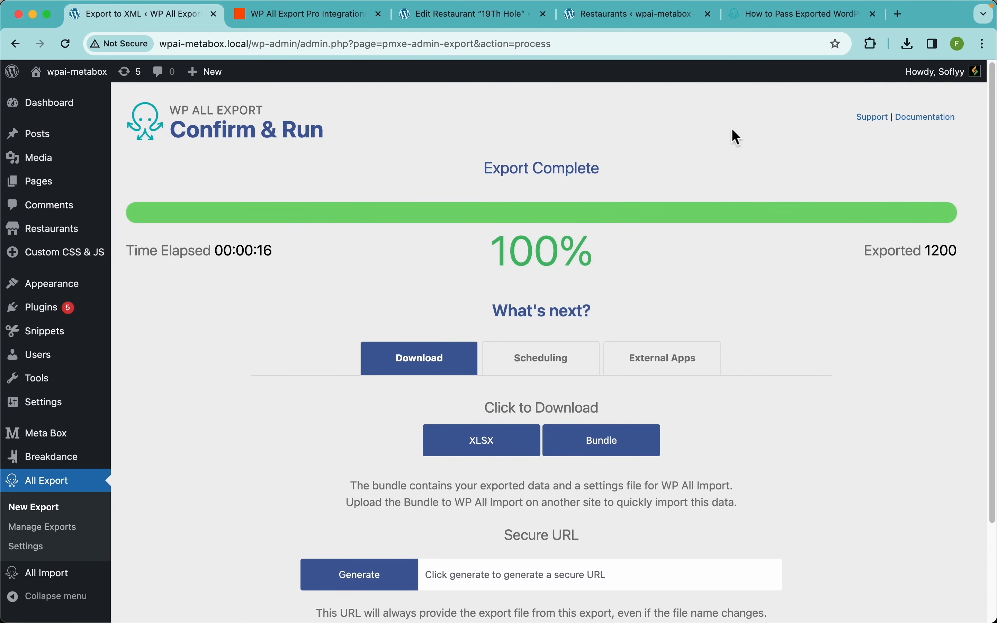